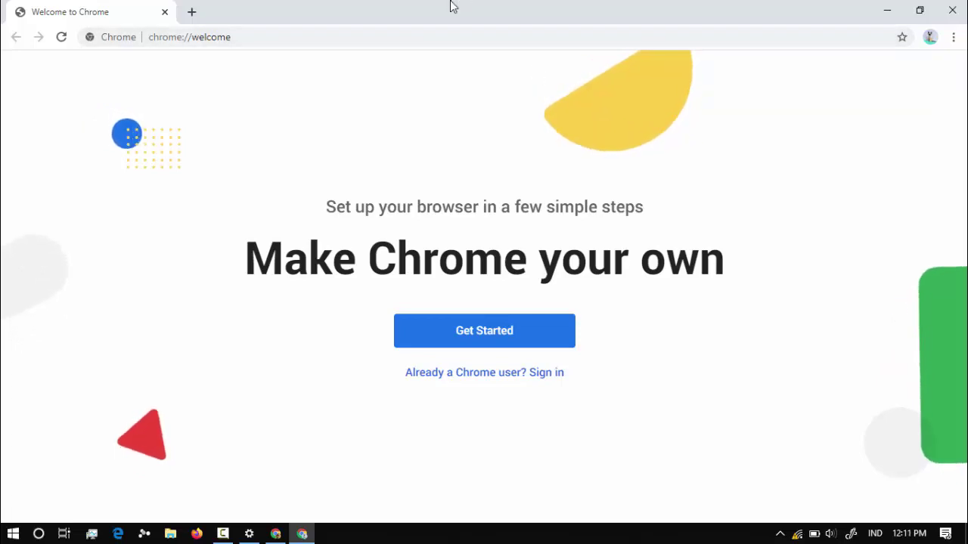
Load mail.google.com in Chrome to reach the Gmail sign-in page.
left_click(393, 35)
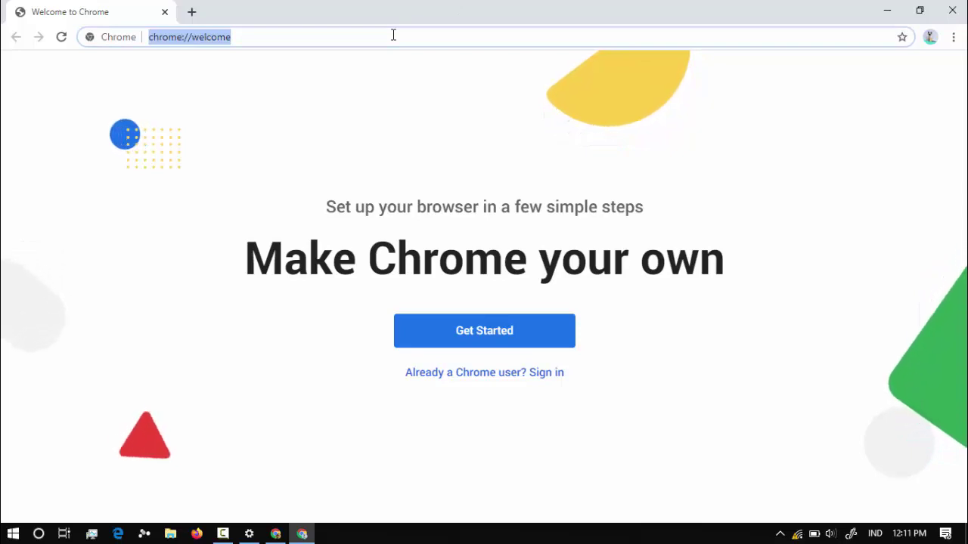
type("mail.go")
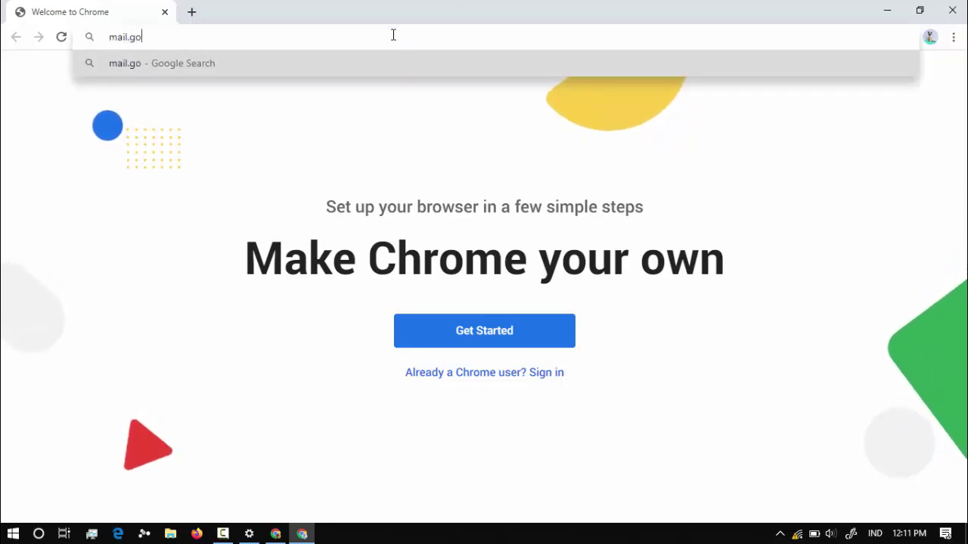
type("ogle.com")
key("Return")
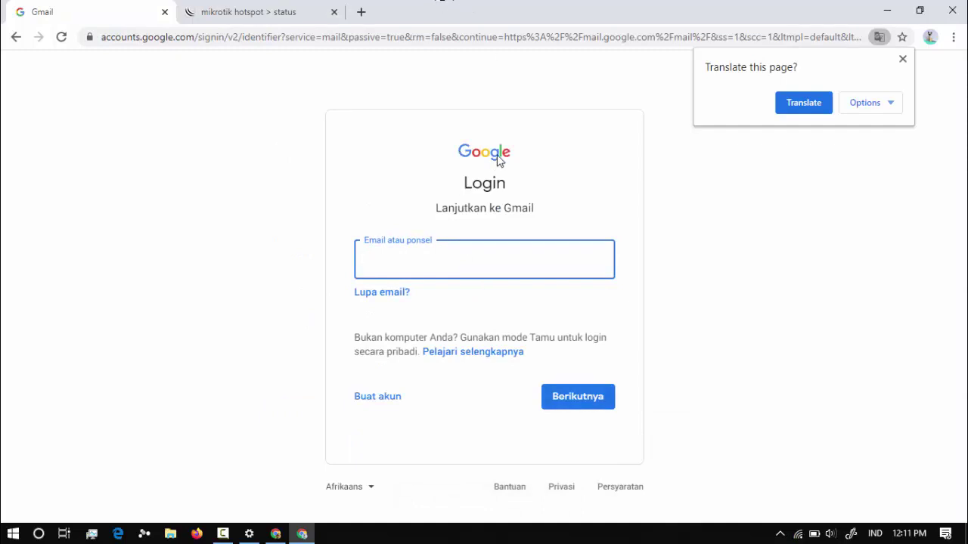
Sign in with the school teacher e-mail address and its password, declining to save the password.
left_click(503, 253)
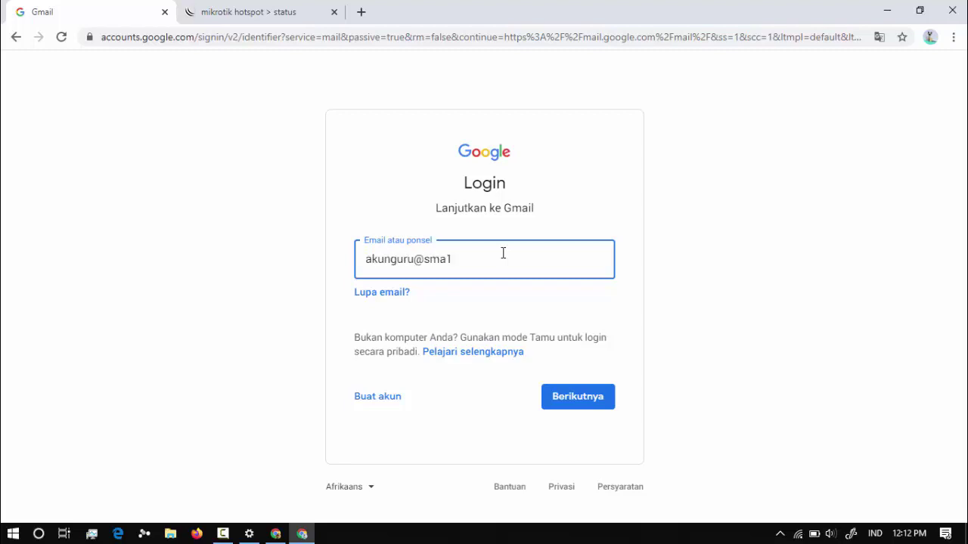
type(".sch.id")
key("Return")
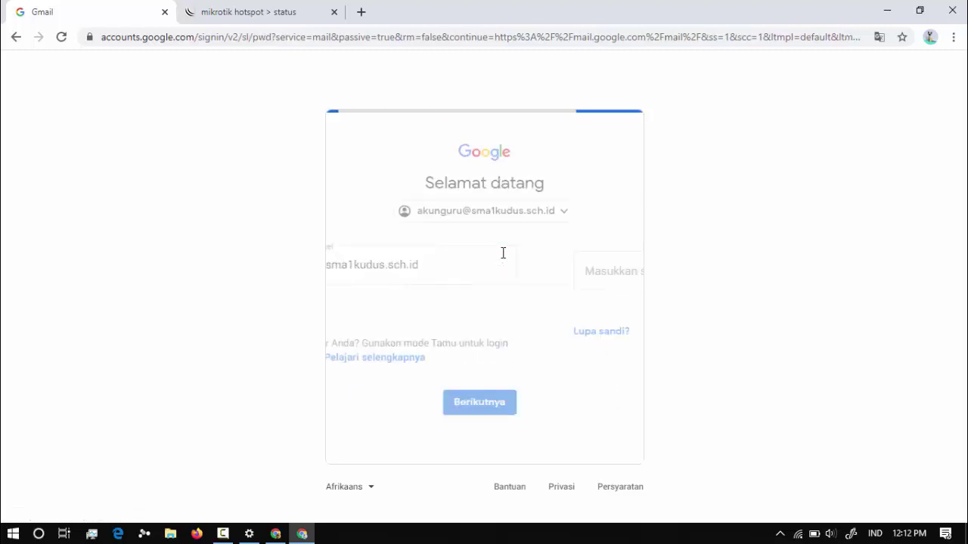
type("***")
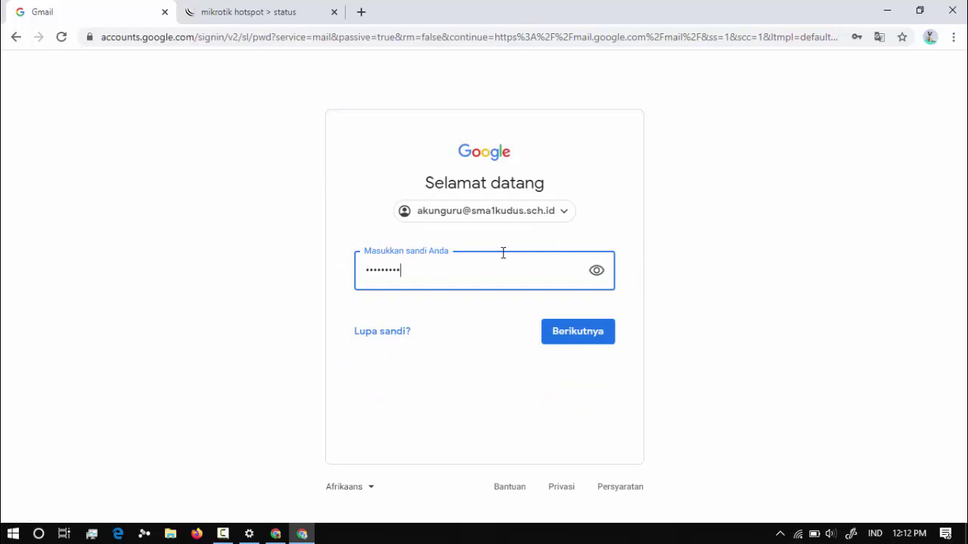
type("******")
key("Return")
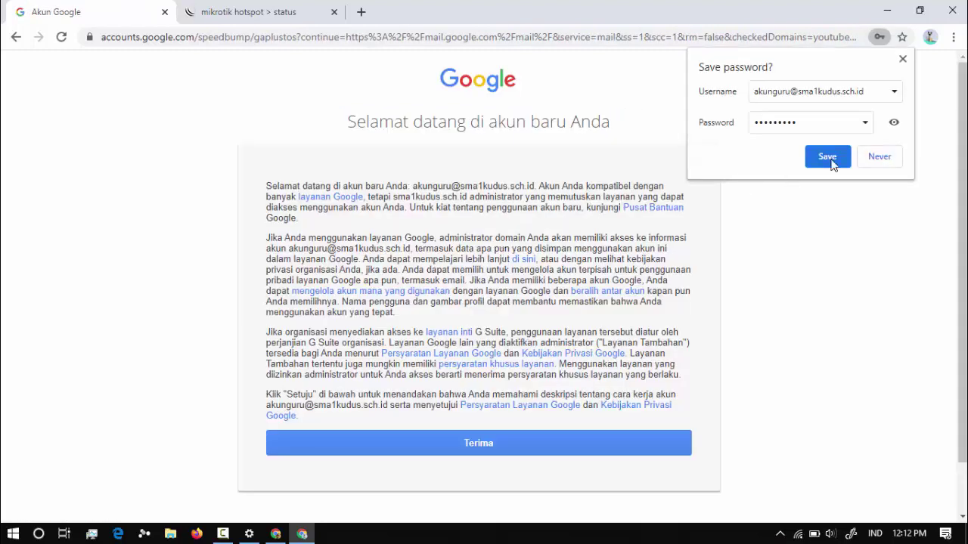
left_click(875, 163)
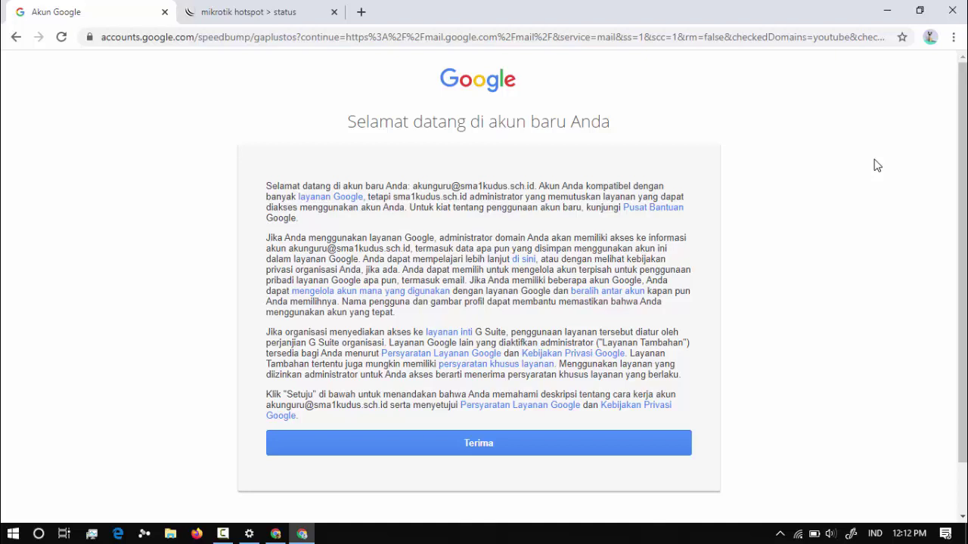
Accept the new-account terms and close the hotspot status tab.
left_click(474, 441)
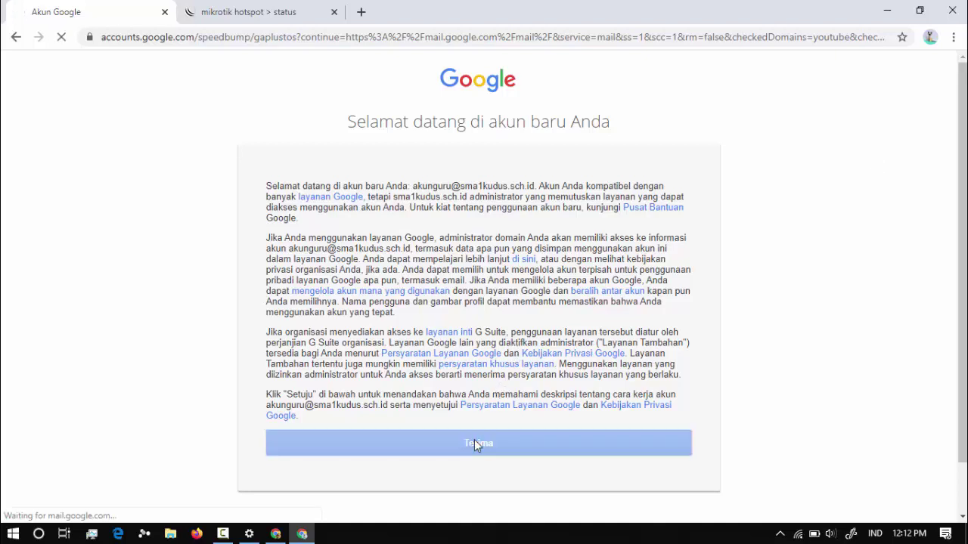
left_click(333, 13)
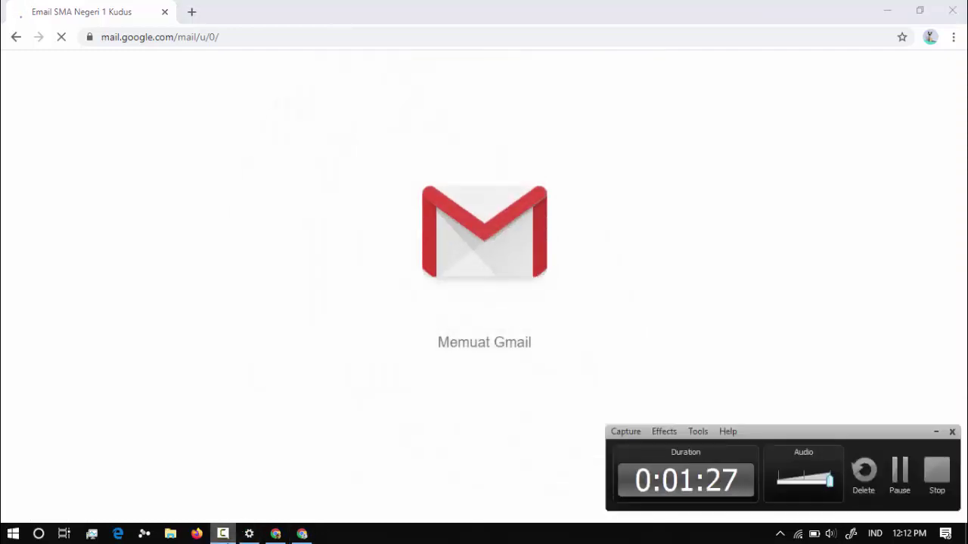
left_click(301, 534)
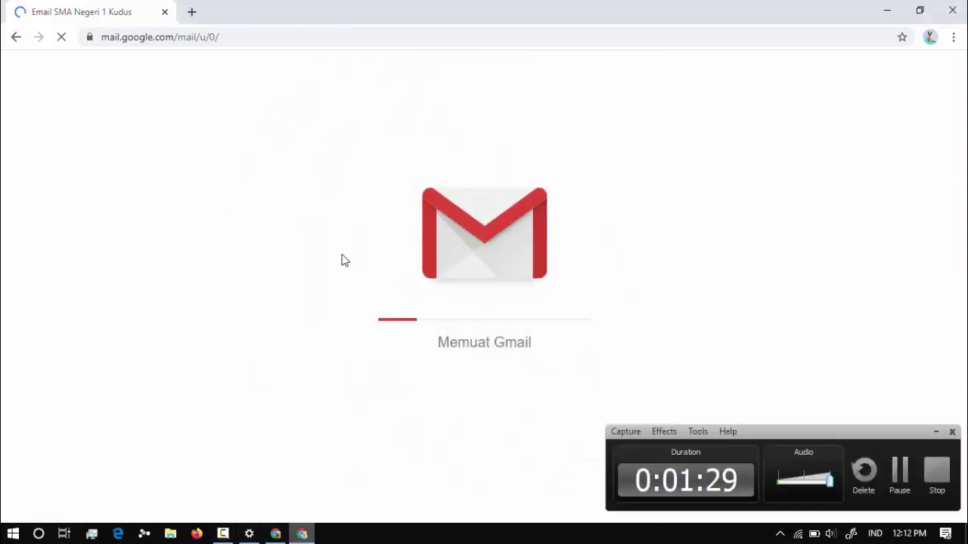
Clear Gmail's welcome and display-density screens, then launch Classroom from the Google apps grid.
left_click(938, 433)
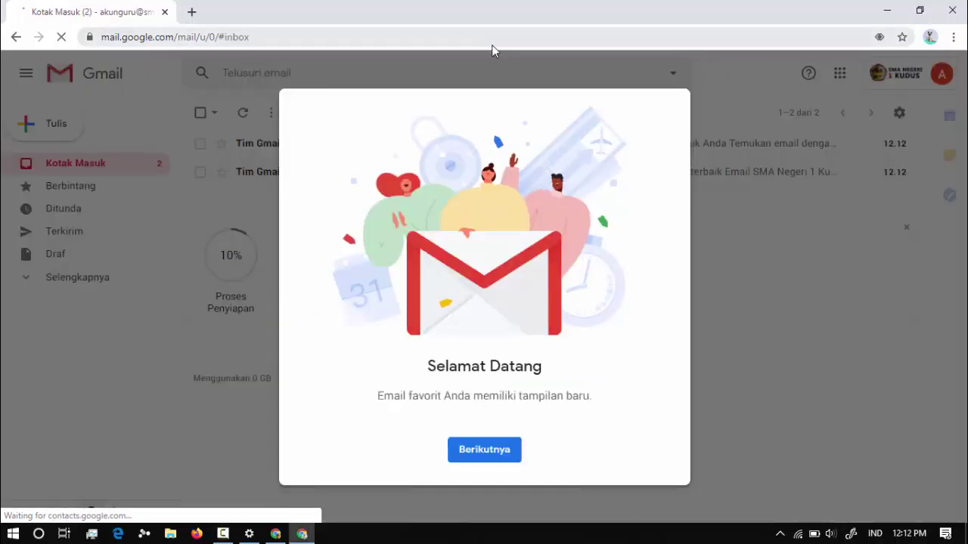
left_click(465, 449)
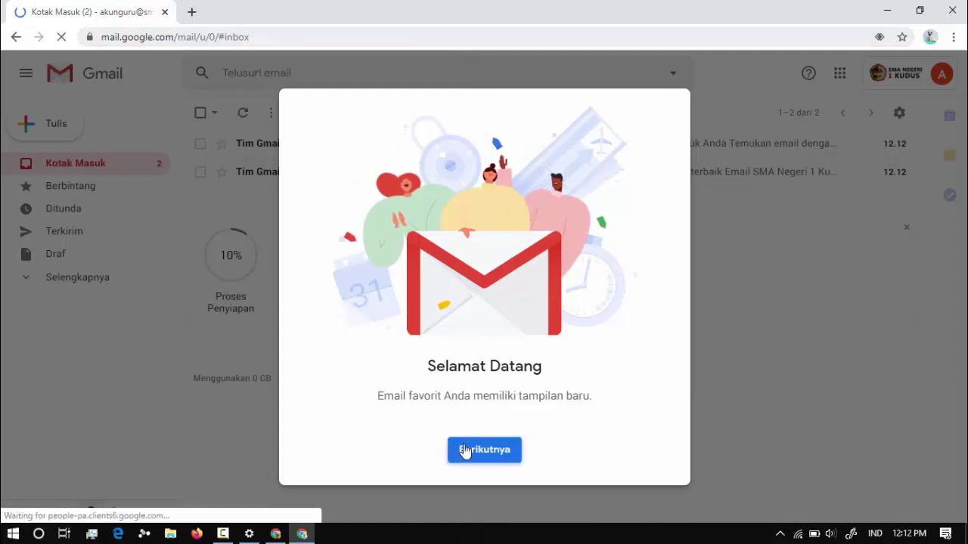
left_click(465, 450)
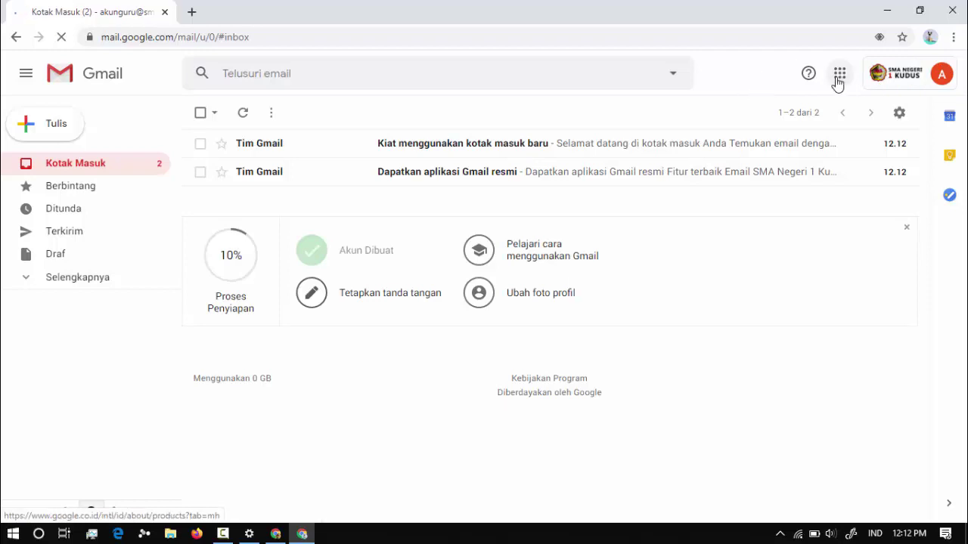
left_click(838, 76)
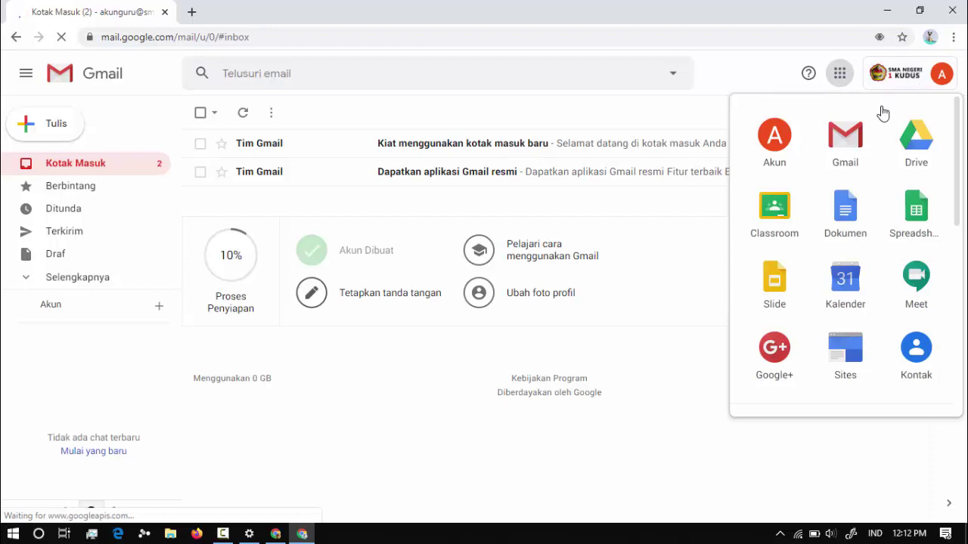
left_click(785, 233)
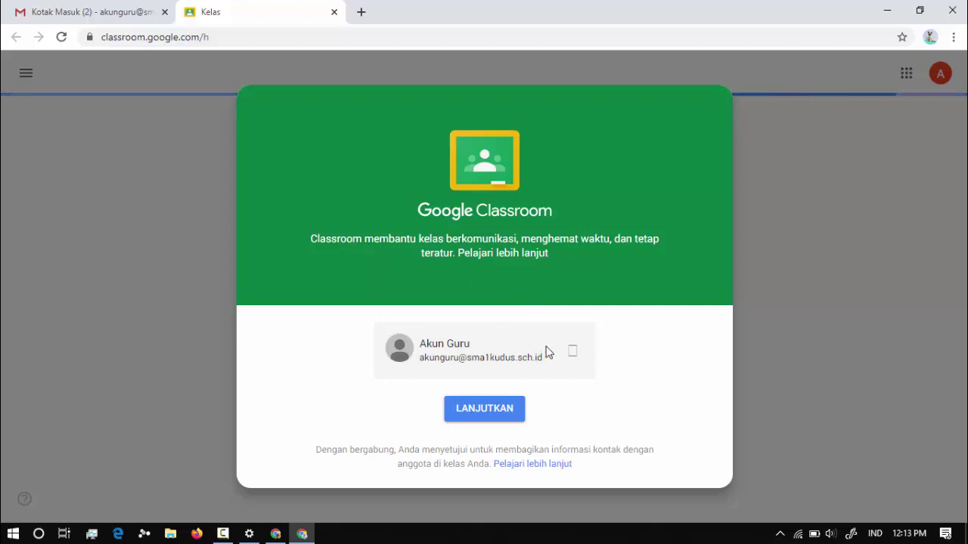
Continue into Classroom with the school account and choose the teacher role.
left_click(497, 410)
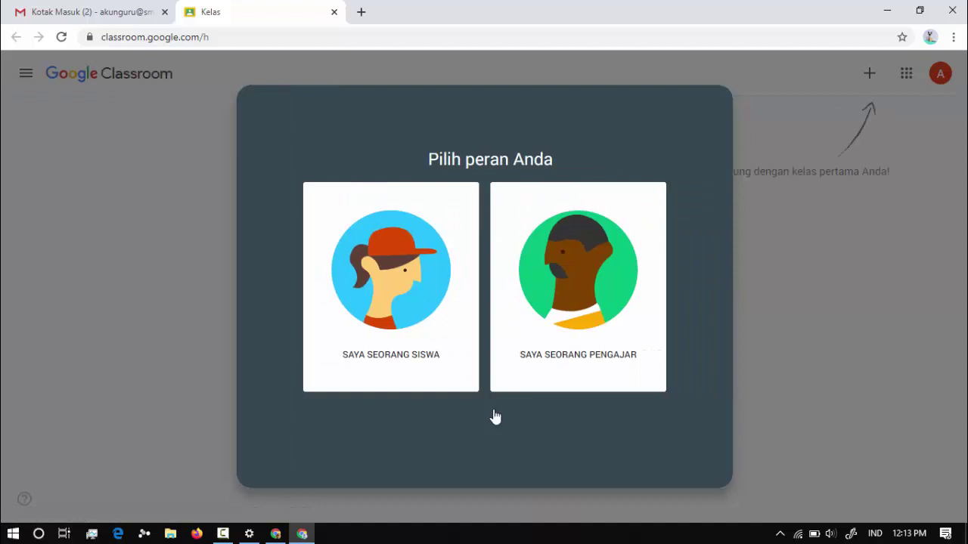
left_click(591, 271)
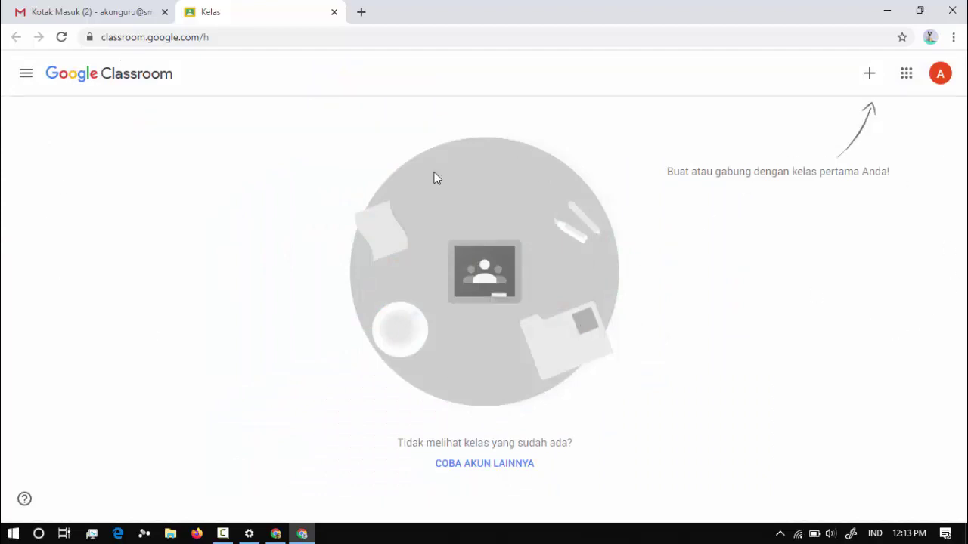
Make a new class named Kimia X MIPA 5 with section 2019/2020 and subject Kimia.
left_click(873, 79)
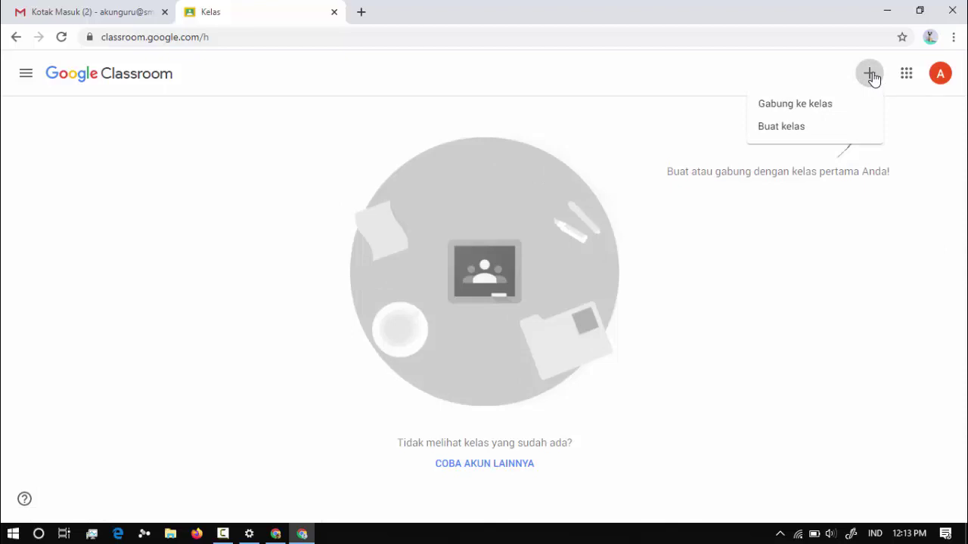
left_click(874, 78)
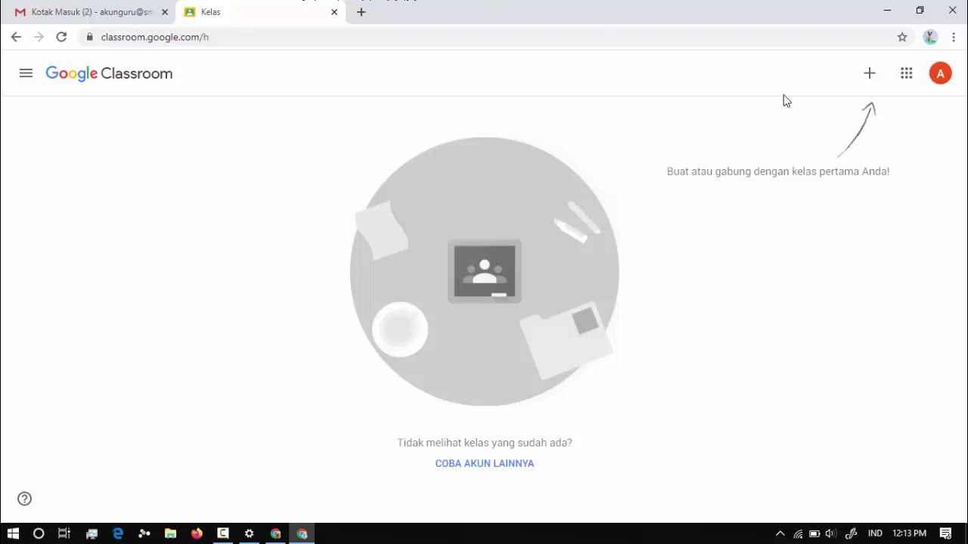
left_click(874, 78)
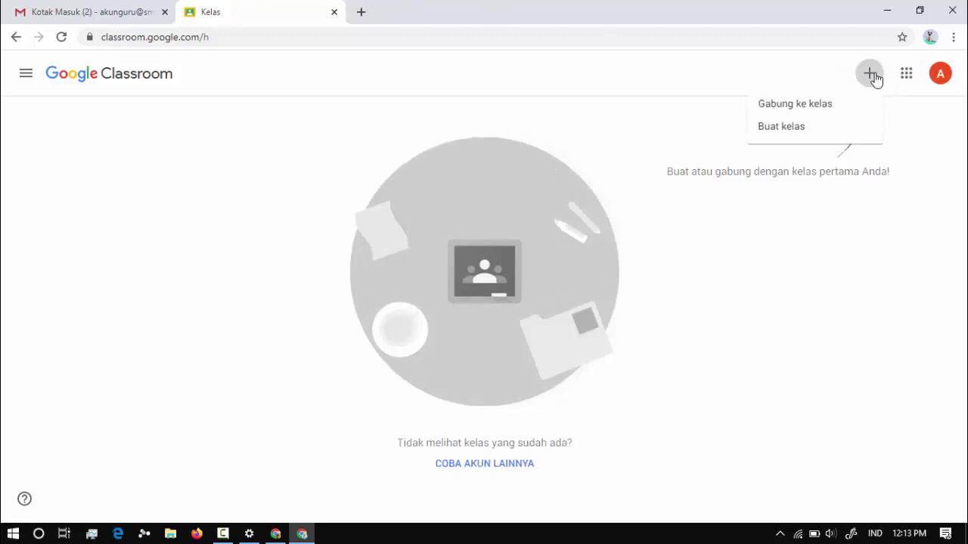
left_click(785, 131)
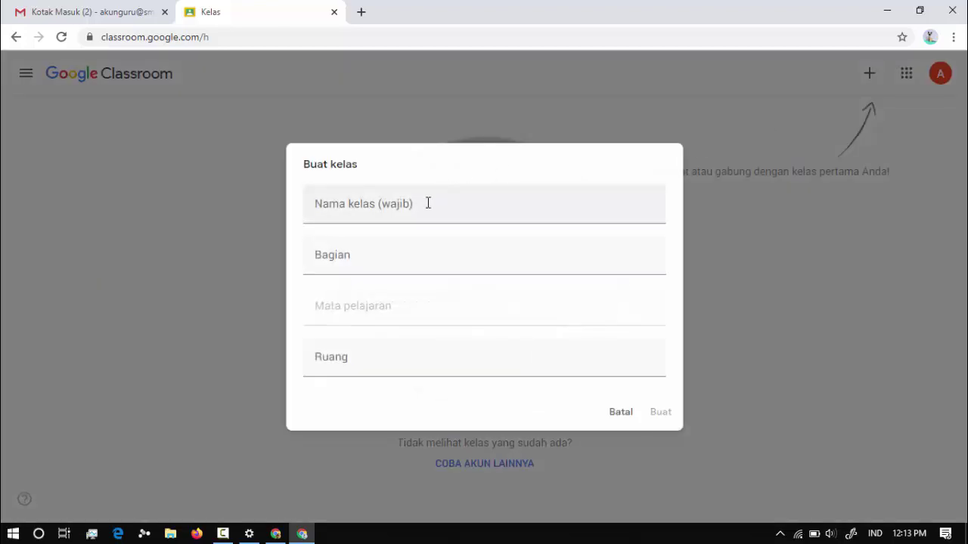
left_click(427, 203)
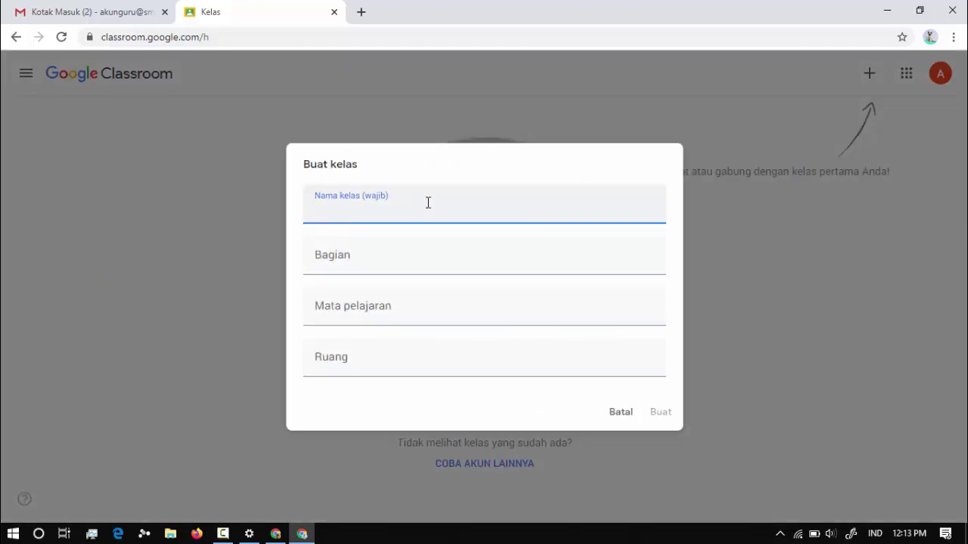
type("X MIPA 5")
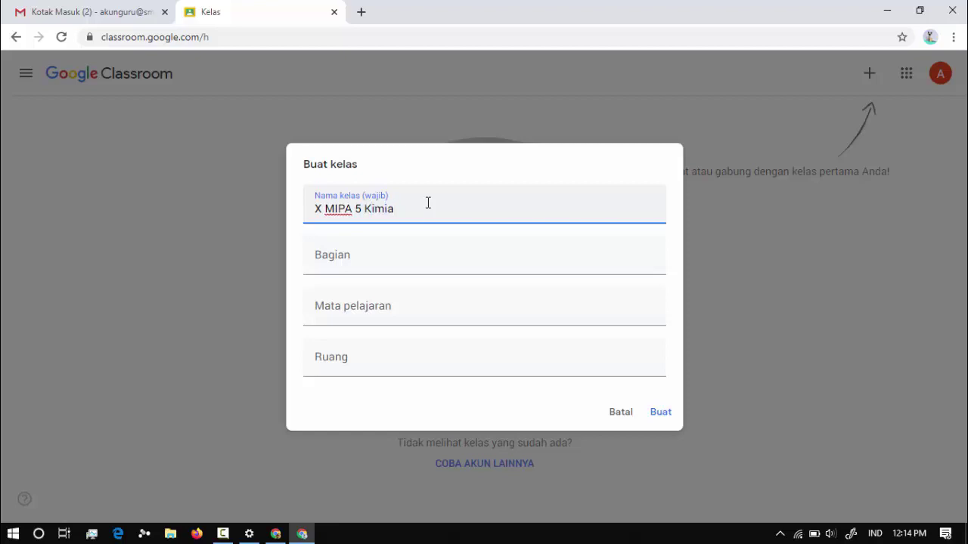
type("Kimia")
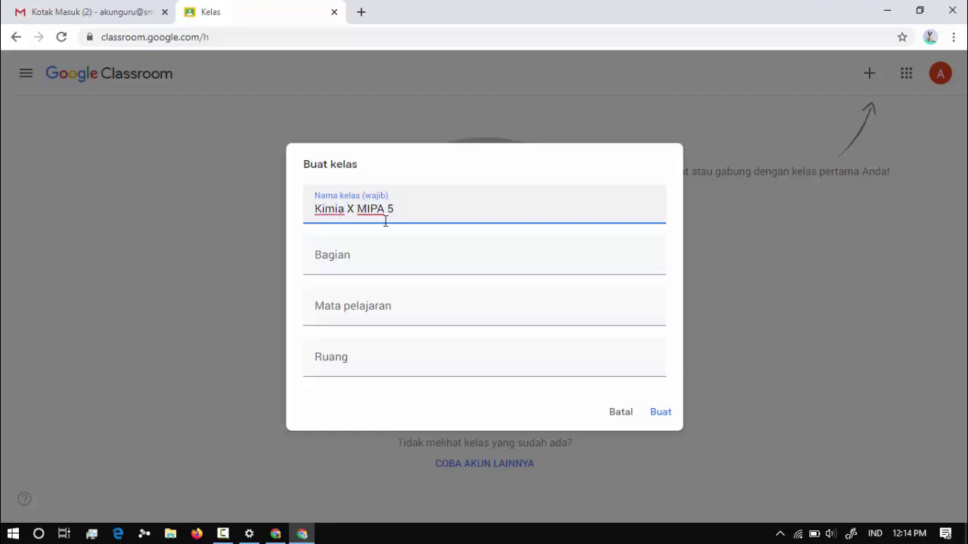
left_click(347, 260)
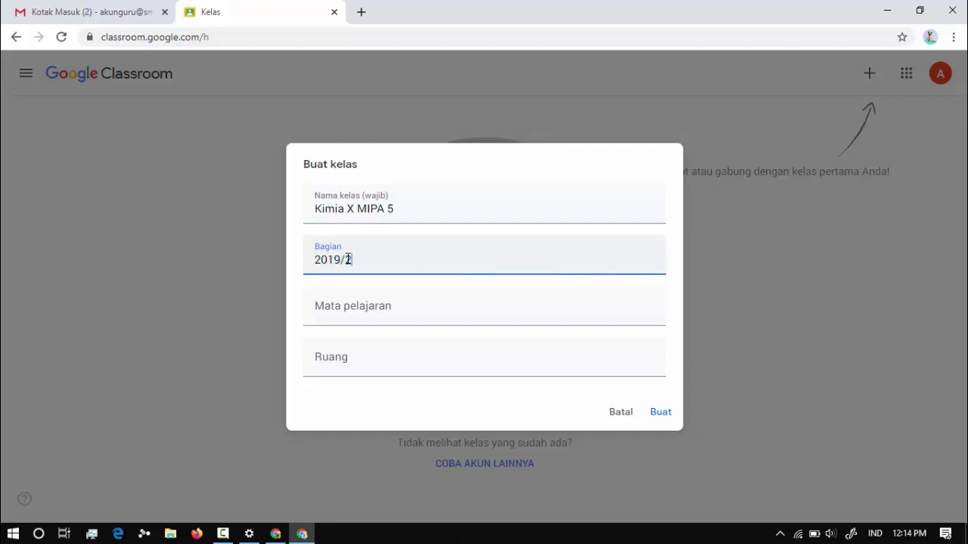
left_click(350, 304)
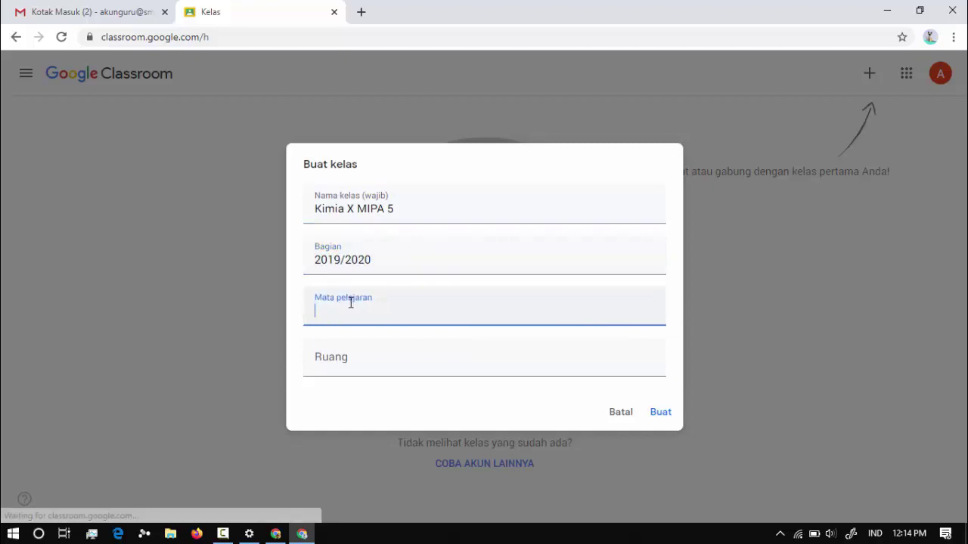
type("Kimia")
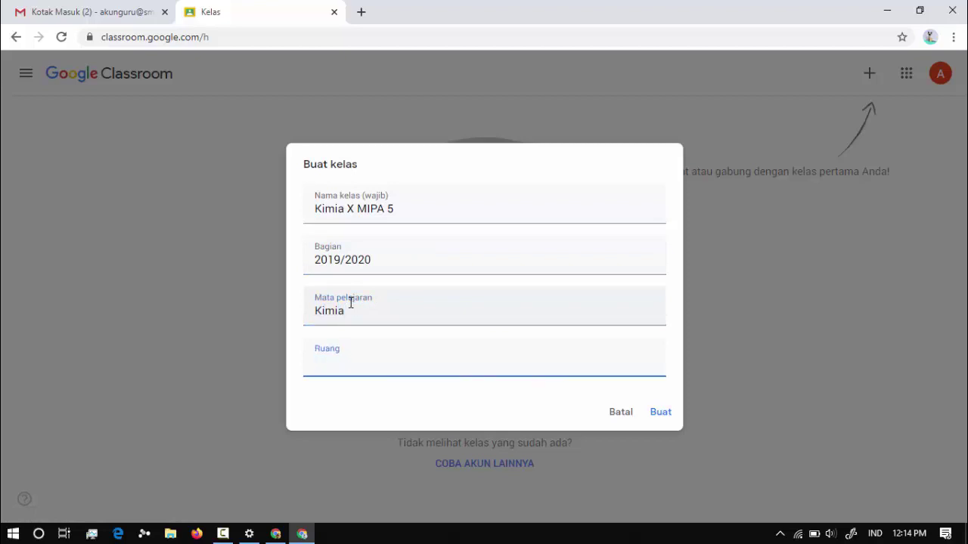
type("X MIPA 5")
left_click(658, 414)
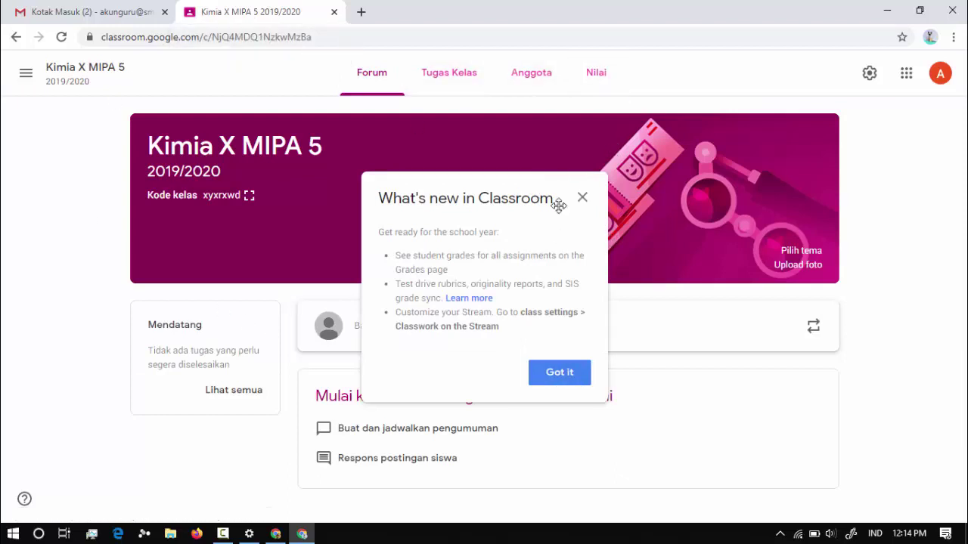
Write the announcement 'Pengumanan. Bisa digunakan untuk diskusi' for all students and post it.
left_click(560, 372)
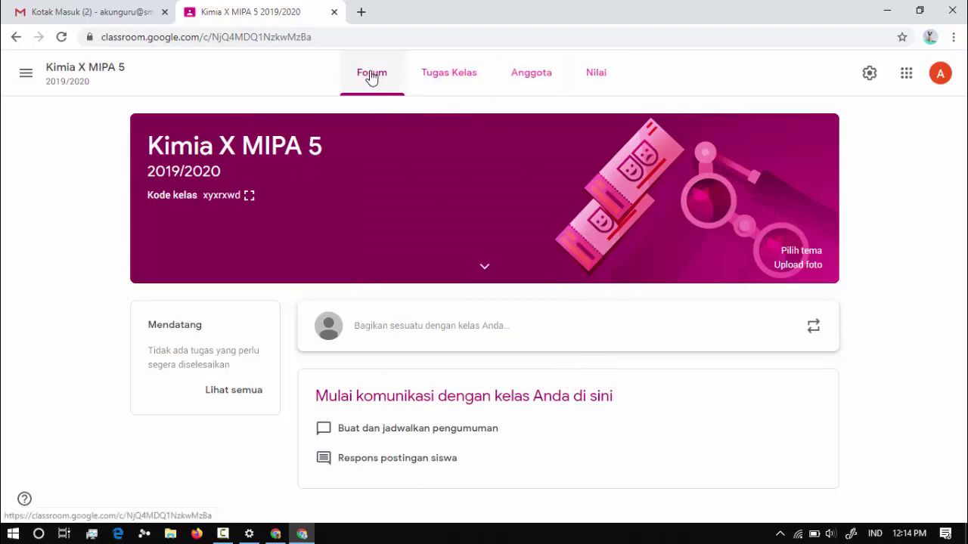
left_click(373, 335)
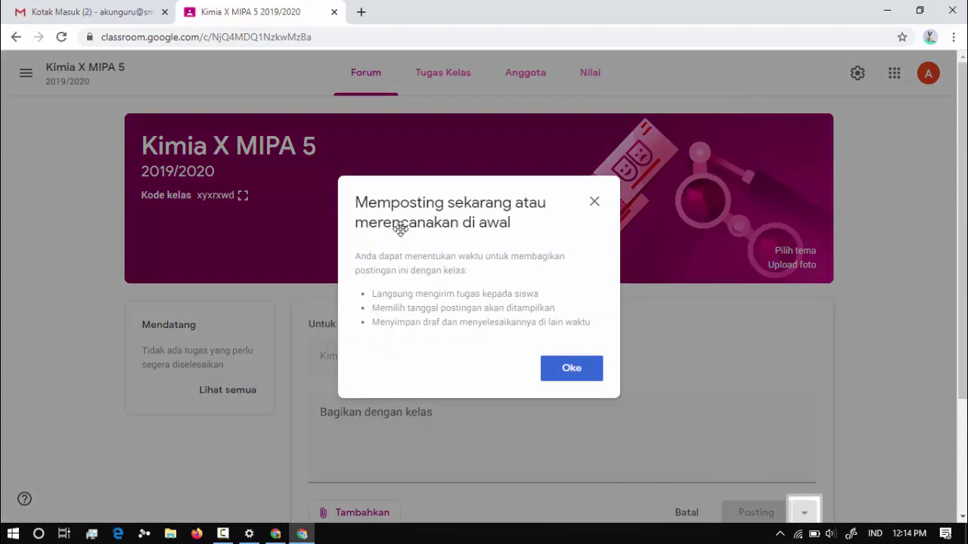
left_click(569, 368)
left_click(461, 415)
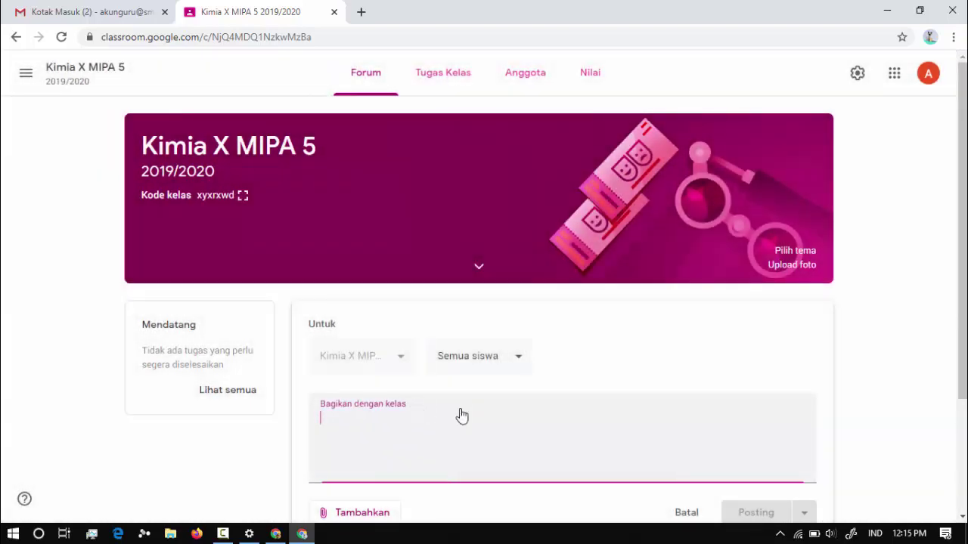
type("Penguma")
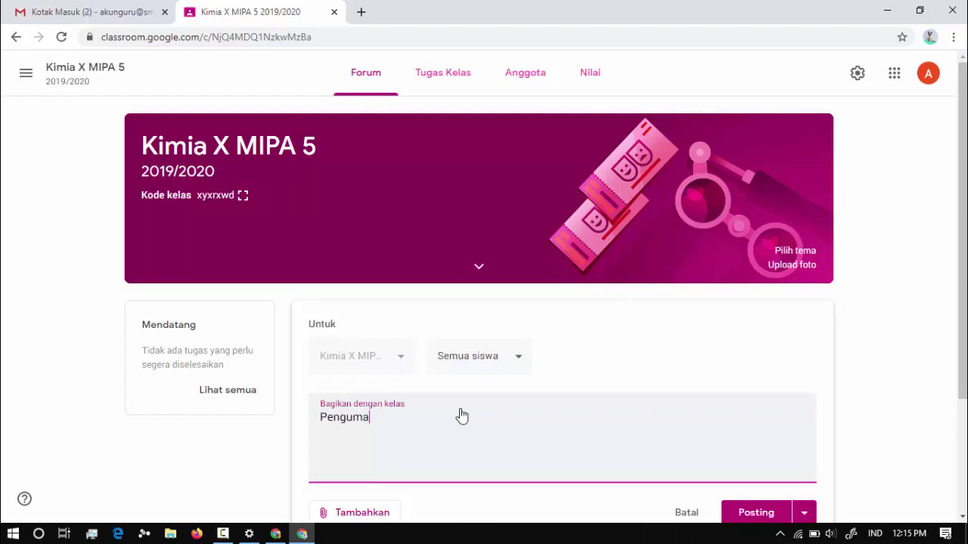
type("nan. T")
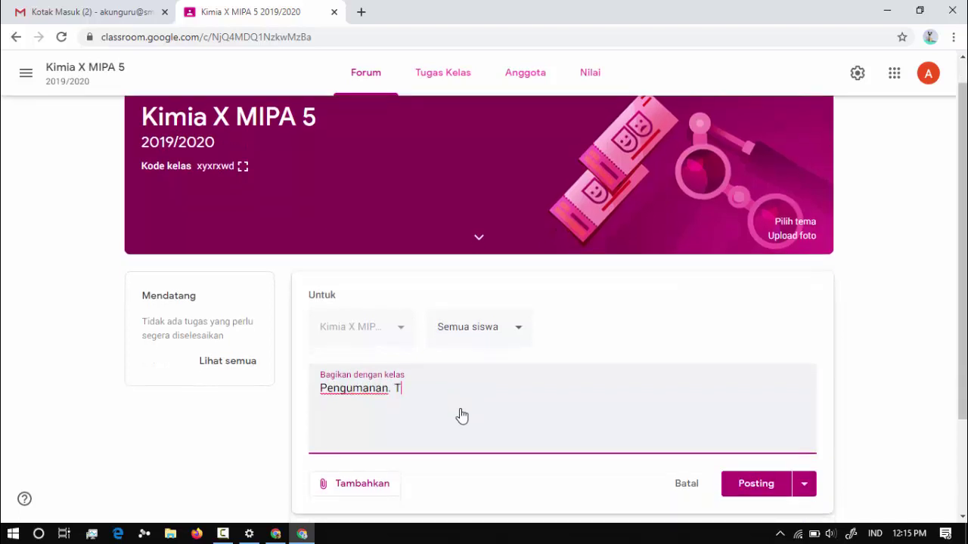
key("BackSpace")
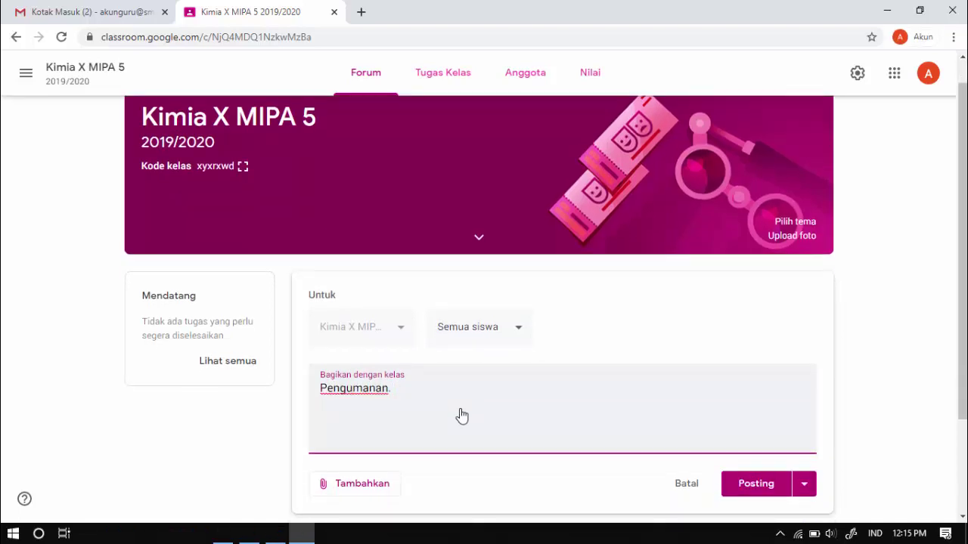
type("Bisa digunakan ")
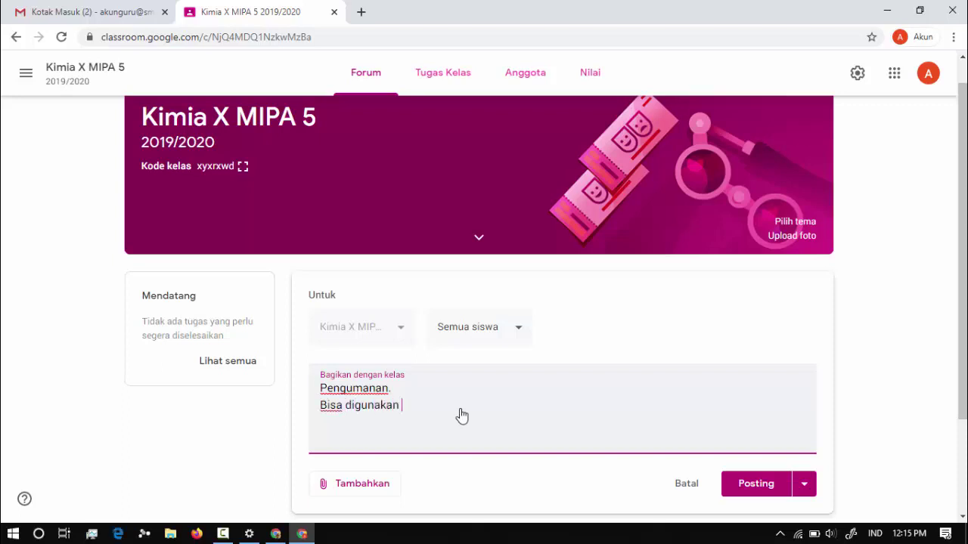
type("untuk diskusi")
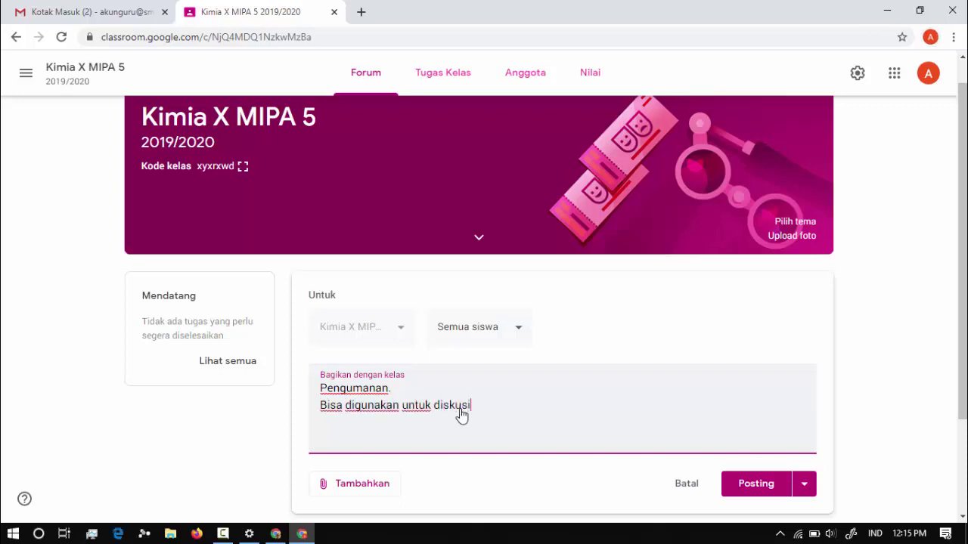
scroll(461, 414, "down", 1)
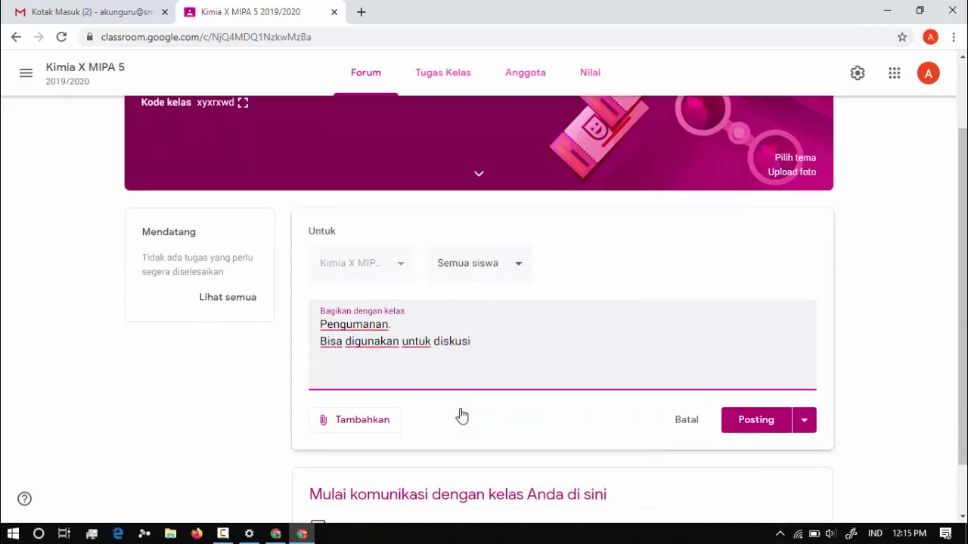
left_click(756, 415)
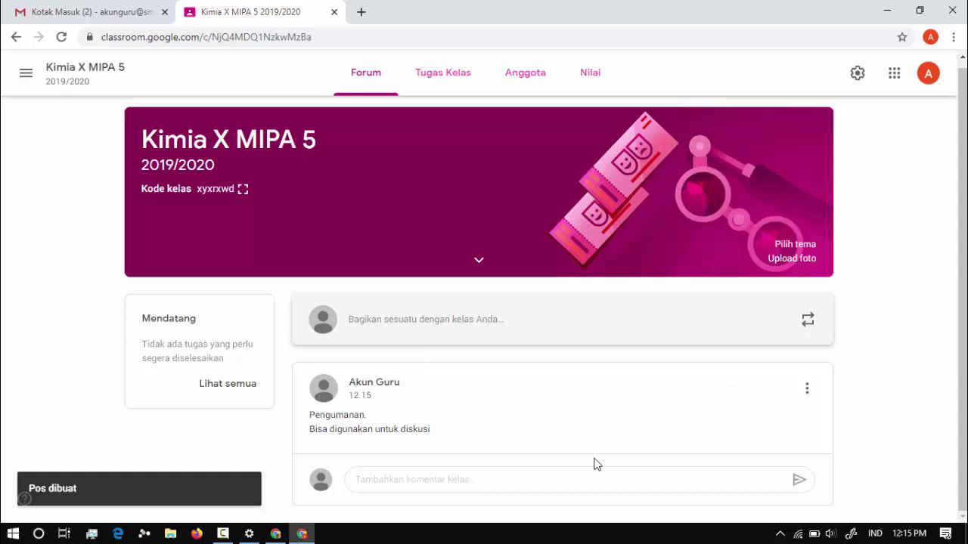
Add the class comment 'komentar' under the announcement.
left_click(578, 486)
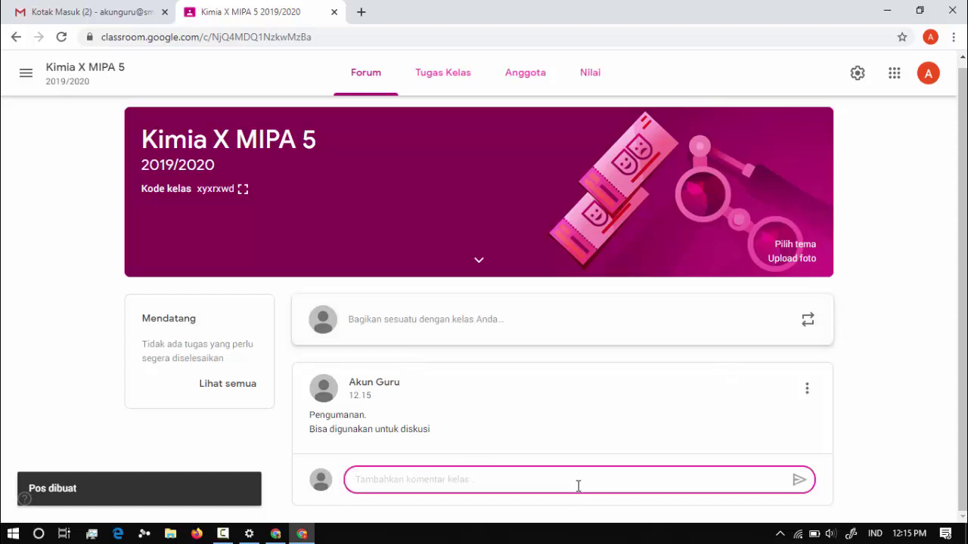
type("komentar")
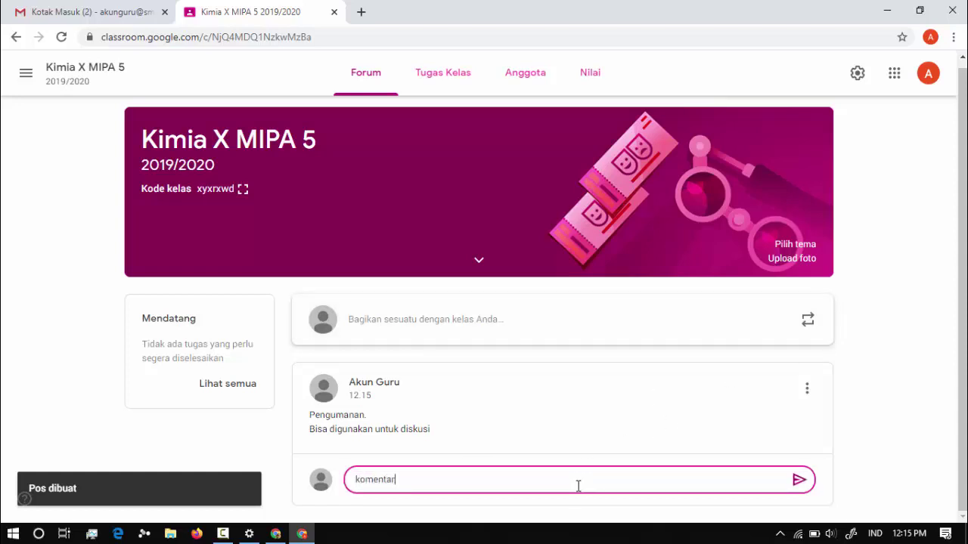
left_click(796, 481)
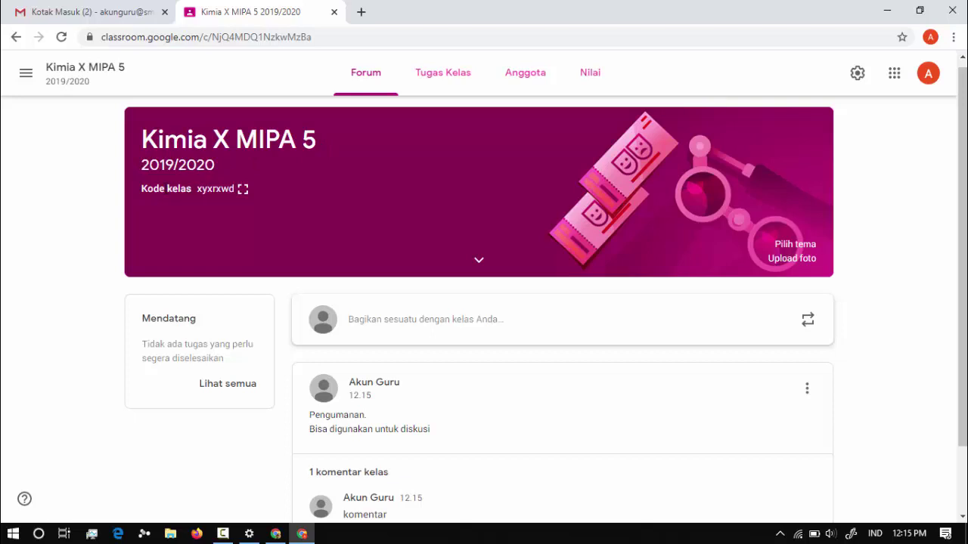
Show the class code enlarged, then search Windows for Notepad.
left_click(242, 189)
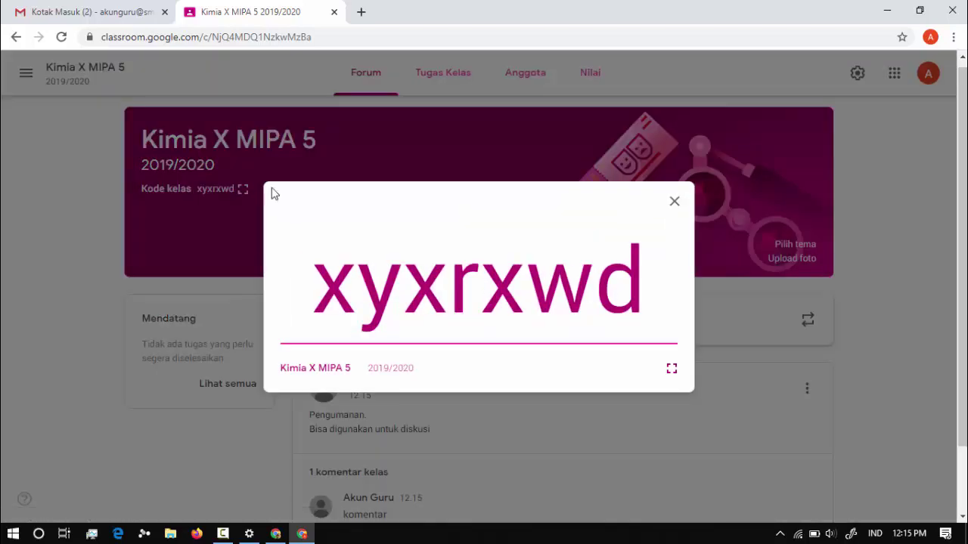
left_click_drag(647, 310, 292, 325)
left_click(294, 325)
key("super")
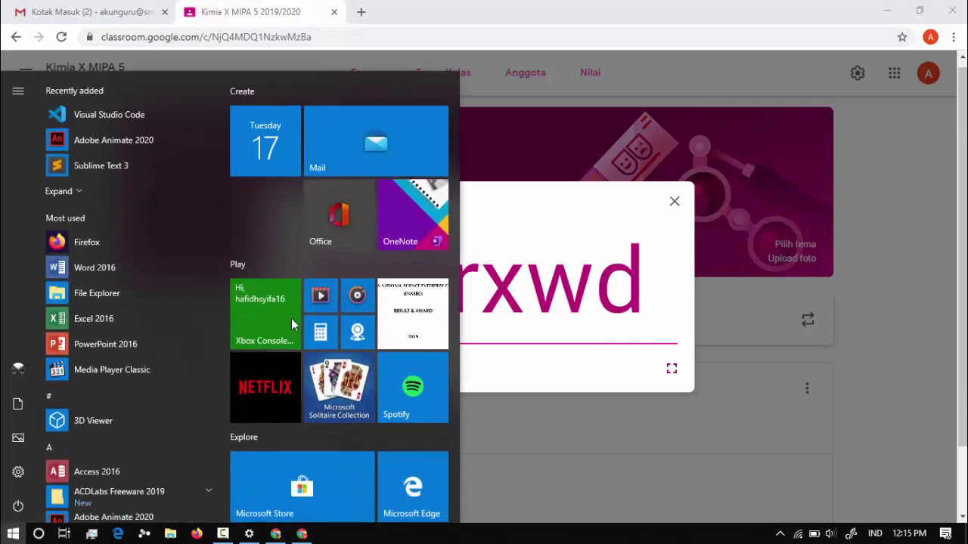
type("notepad")
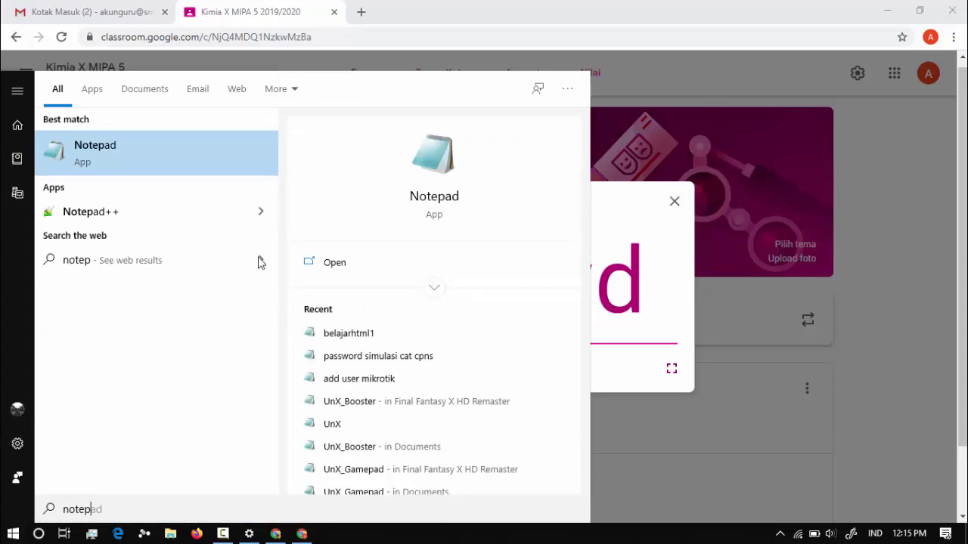
In a new Notepad note, write 'Kimia X MIPA 5 Kode:' followed by the copied class code.
left_click(159, 160)
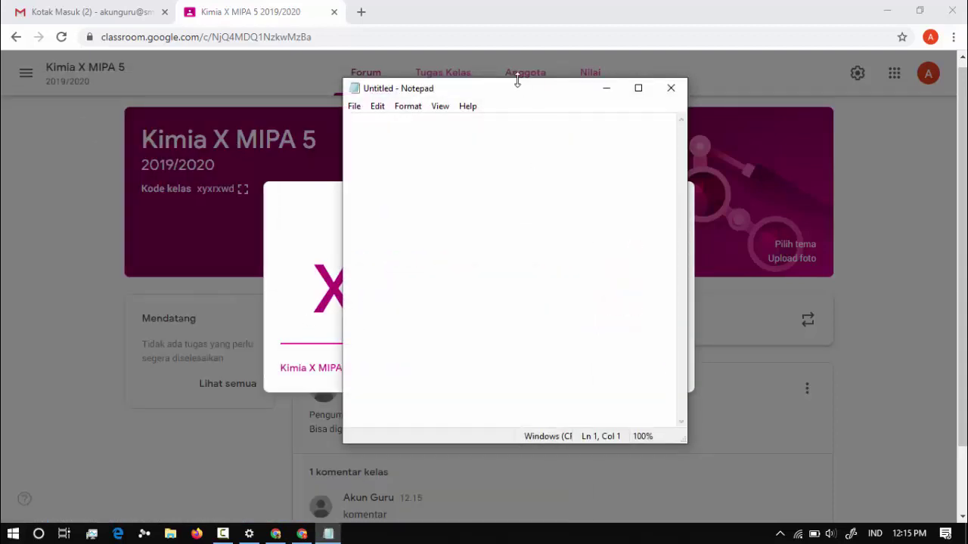
left_click_drag(522, 93, 728, 119)
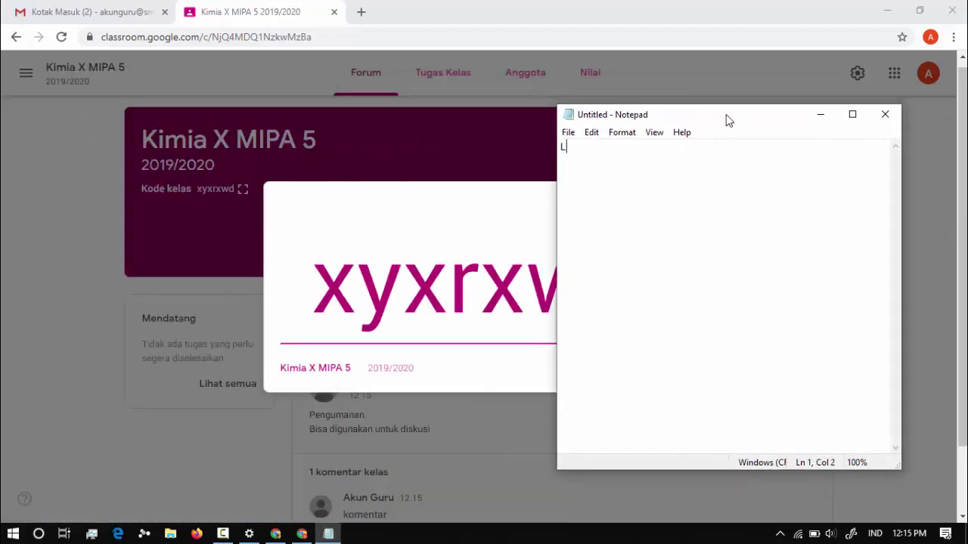
type("Kimia X MIPA 5 ")
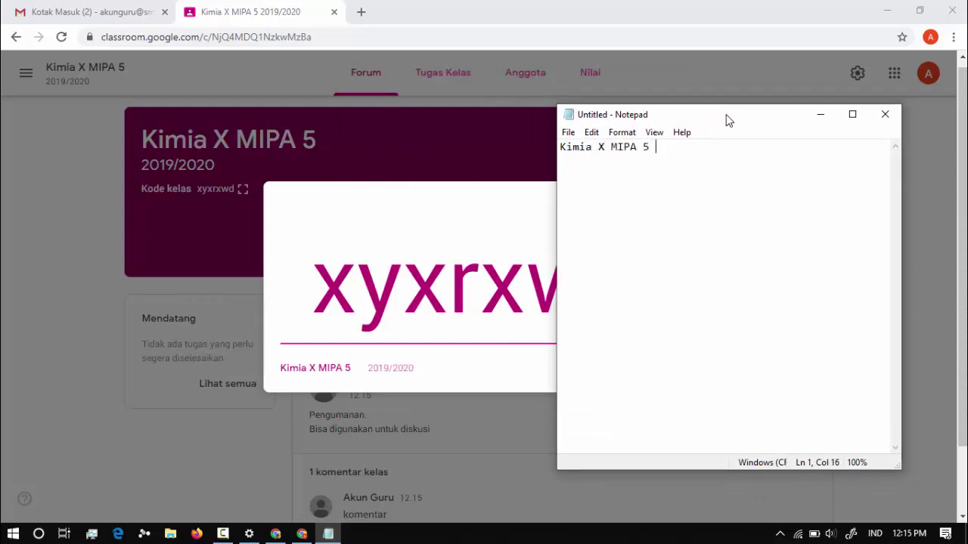
type("Kode:")
left_click(238, 3)
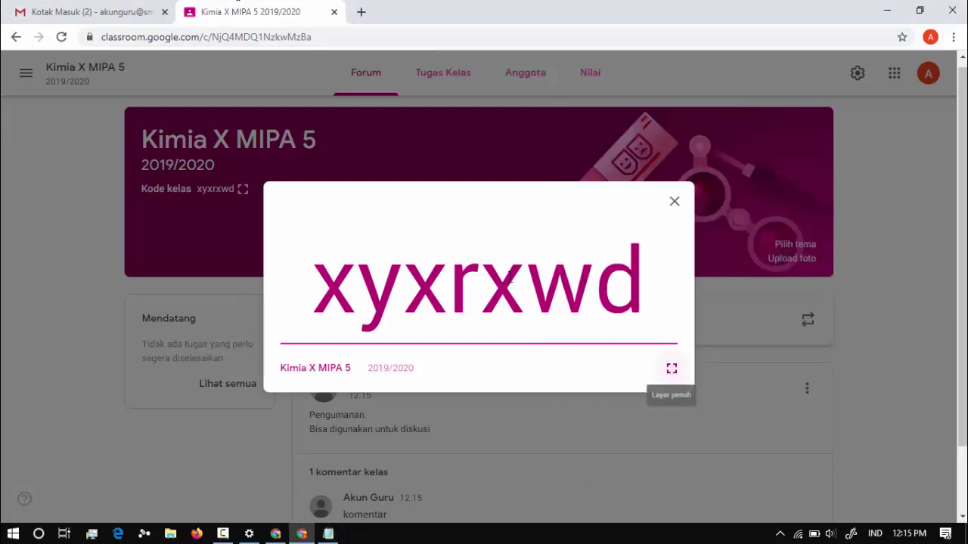
double_click(497, 281)
key("ctrl+c")
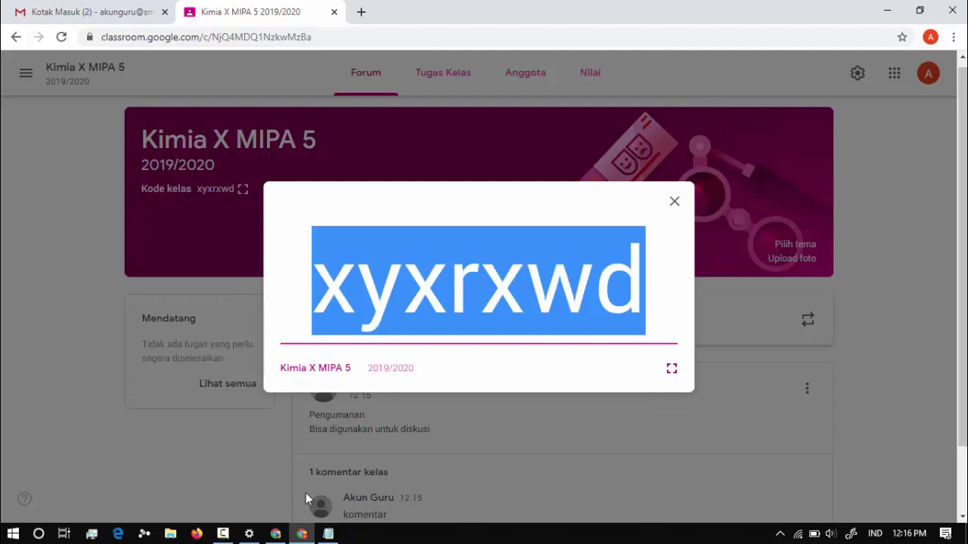
left_click(328, 534)
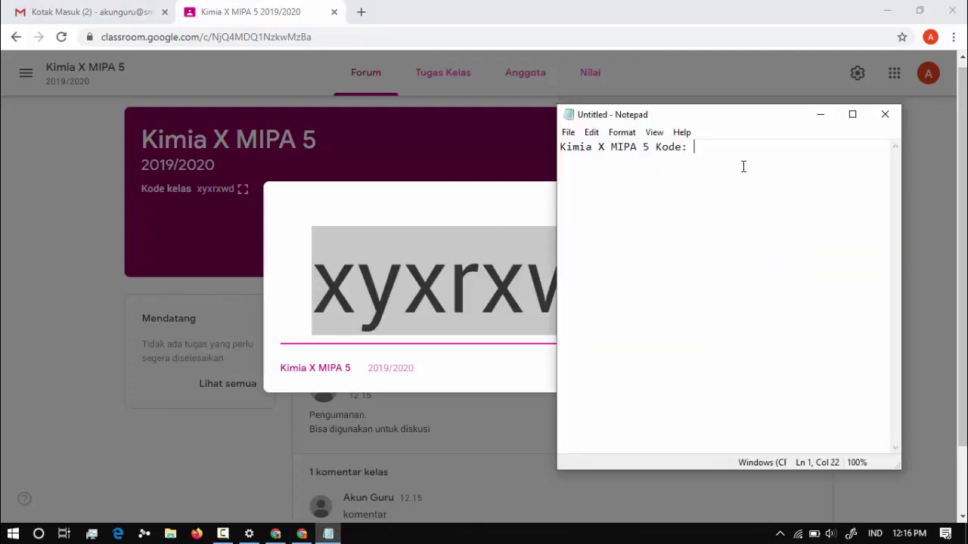
key("ctrl+v")
Start the next line with 'Kimia X M' for the second class.
type("Kimia X m")
key("BackSpace")
type("M")
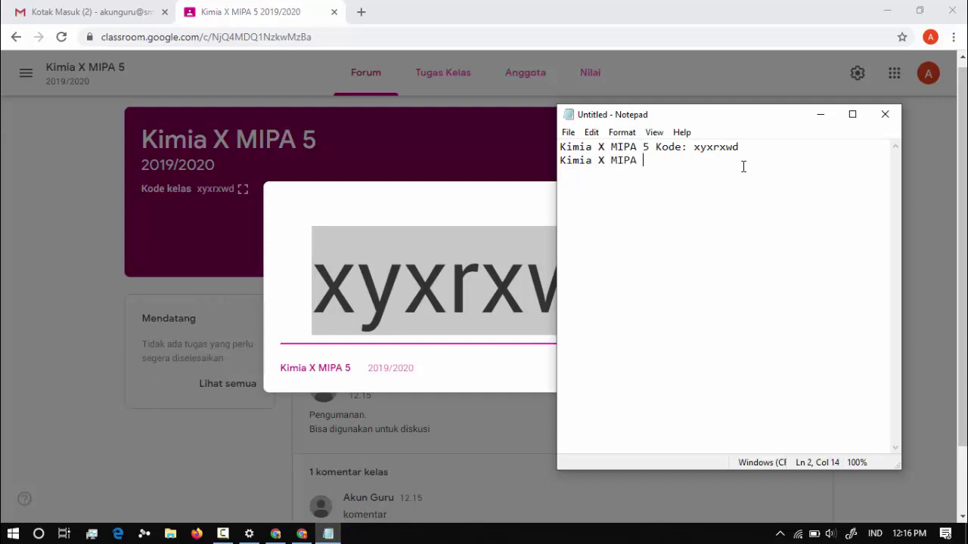
left_click(253, 3)
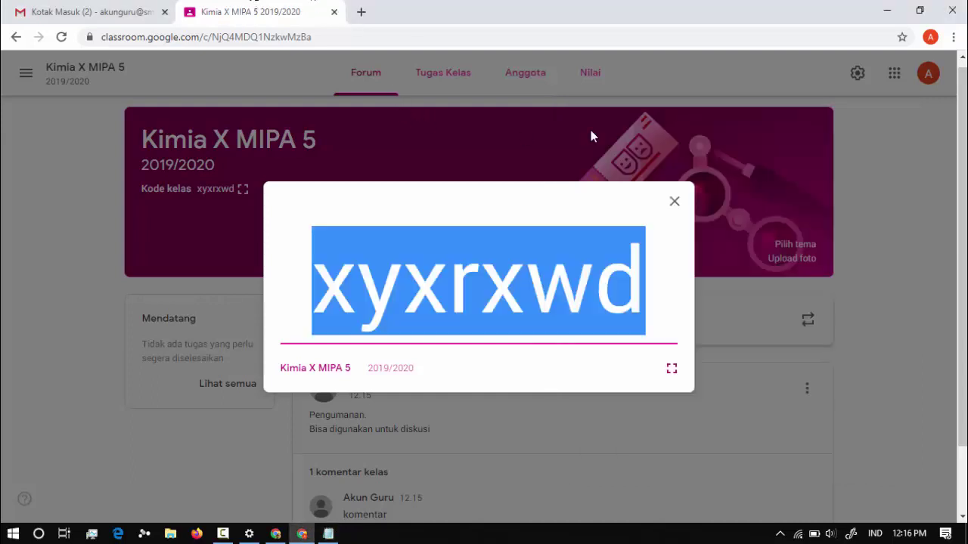
Create the topic Stoikiometri on the class's Tugas Kelas page.
left_click(675, 201)
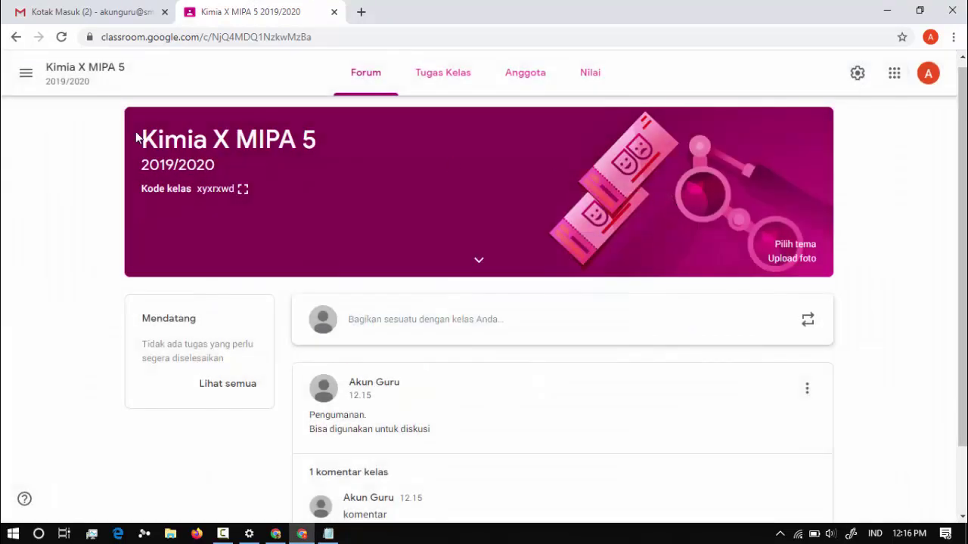
left_click(454, 91)
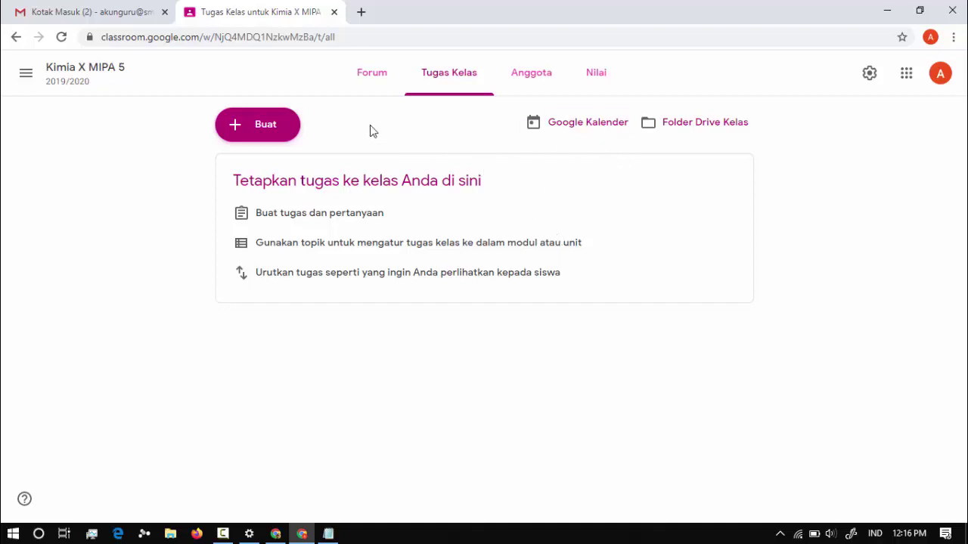
left_click(263, 127)
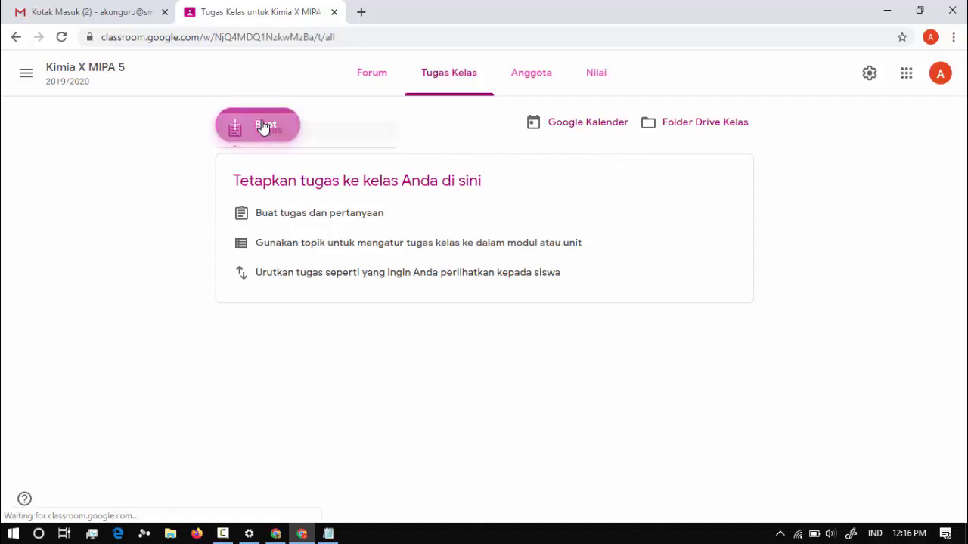
left_click(303, 288)
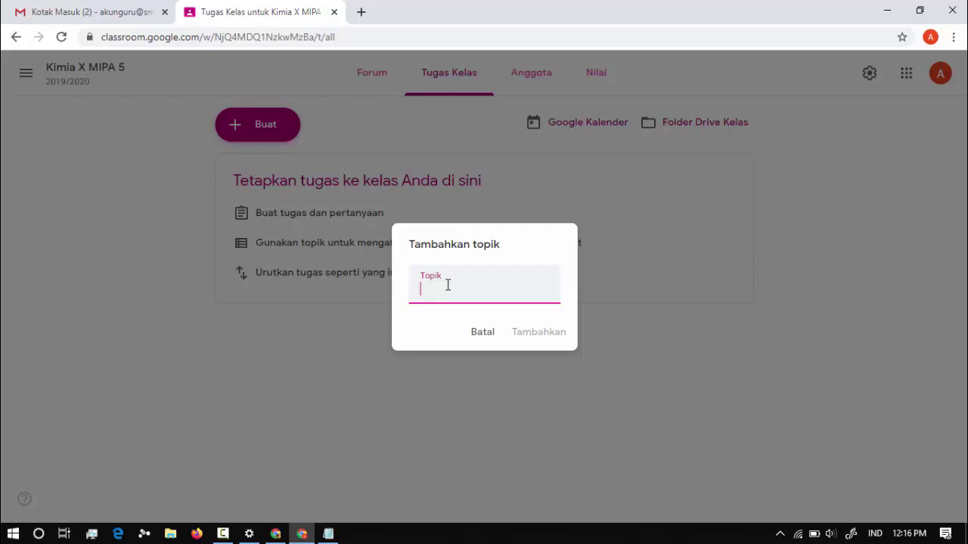
type("Stoikometri")
left_click(554, 331)
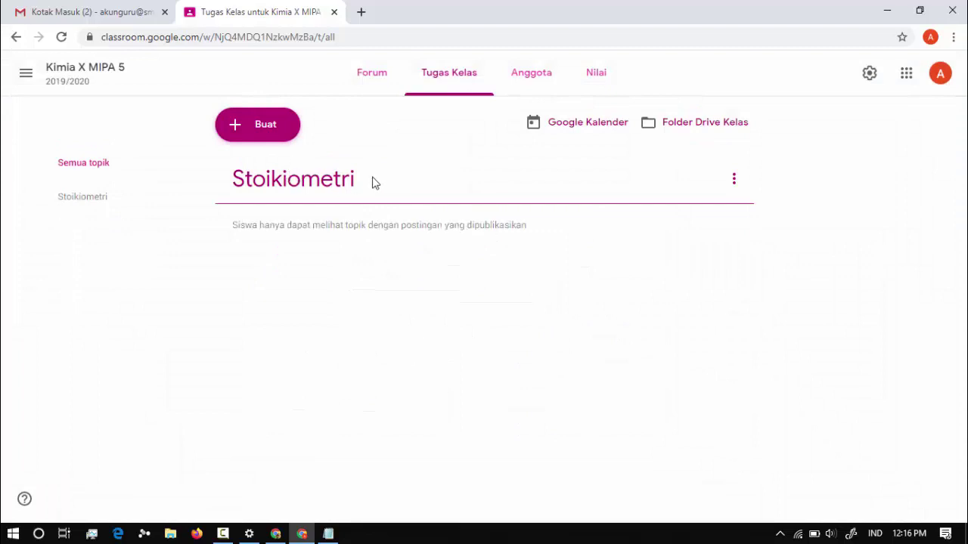
Add the topic Hukum Dasar Kimia and reorder it relative to Stoikiometri.
left_click(266, 133)
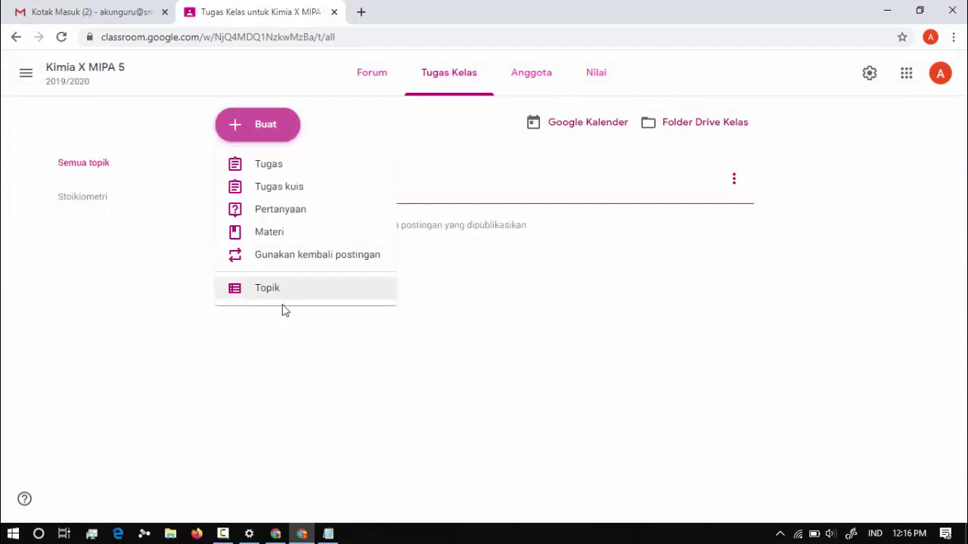
left_click(316, 297)
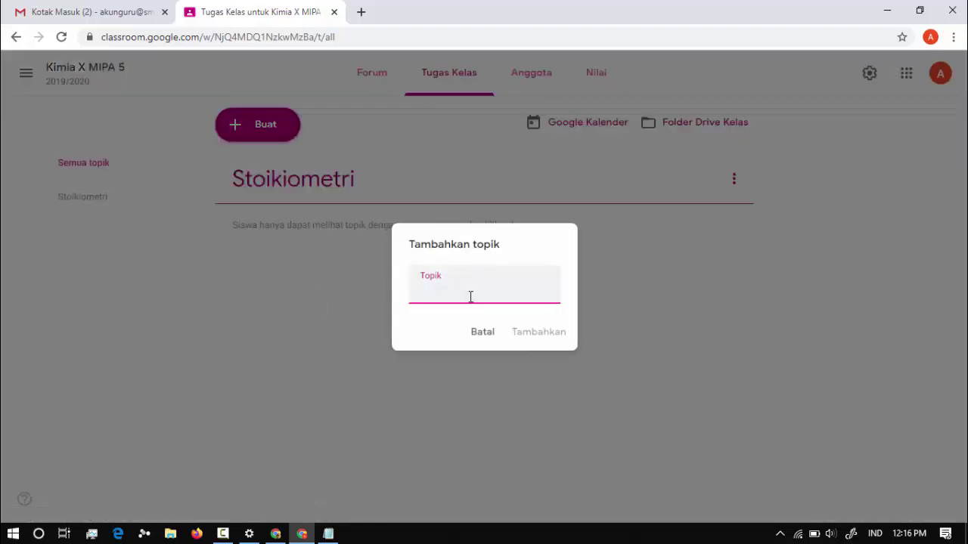
type("H")
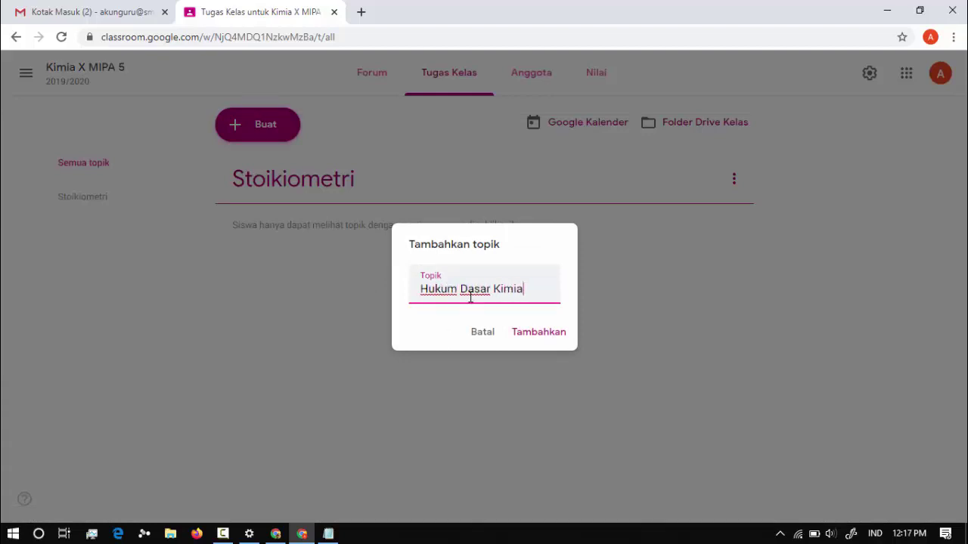
type("ukum Dasar Kimia")
key("Return")
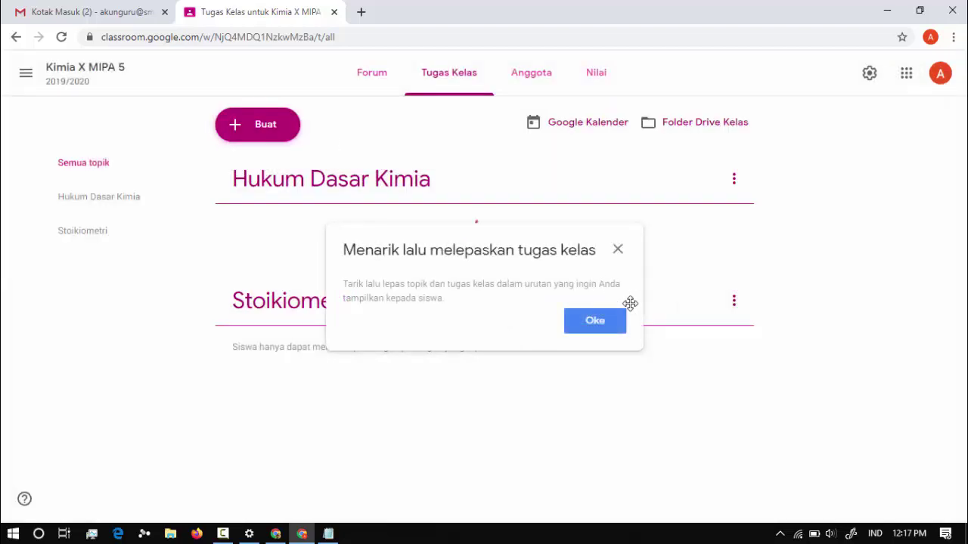
left_click(595, 320)
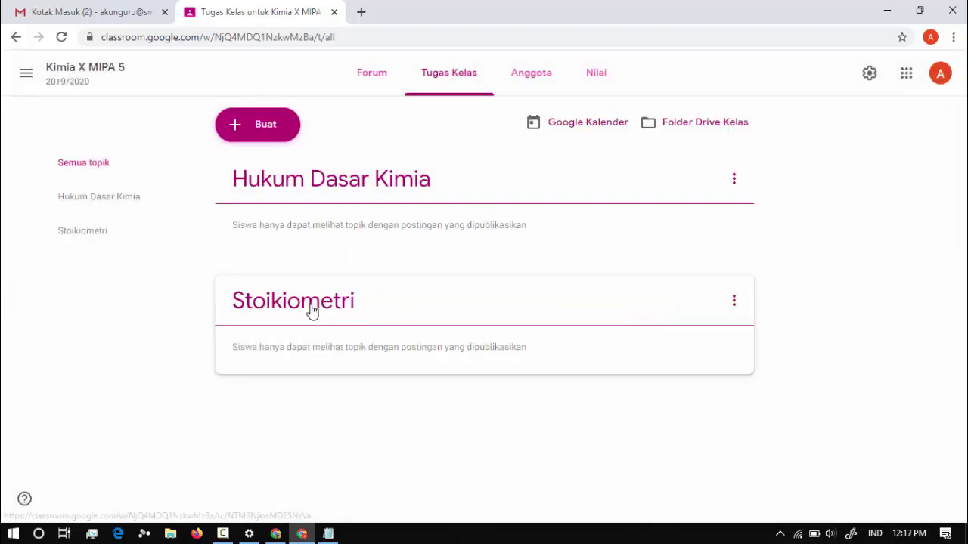
mouse_move(309, 311)
left_mouse_down()
mouse_move(314, 171)
mouse_move(318, 294)
left_mouse_up()
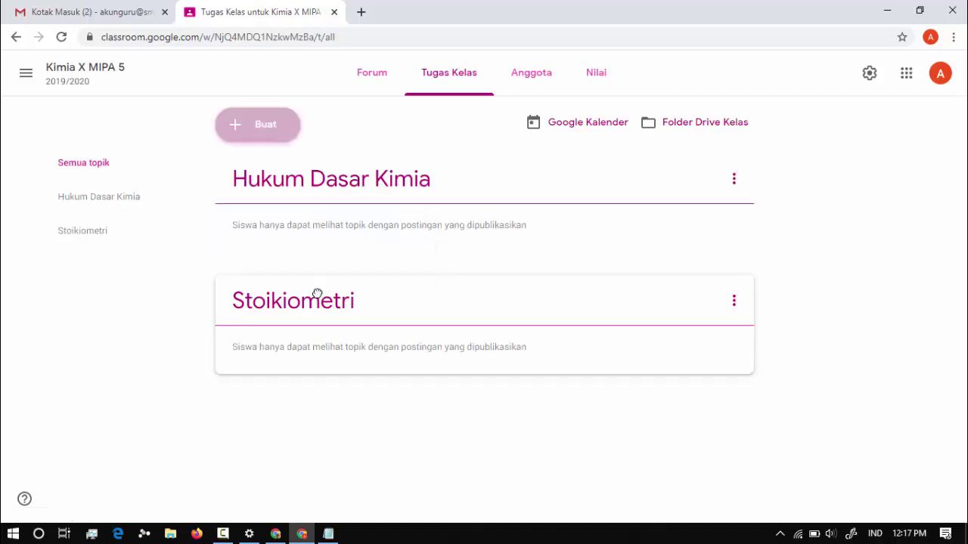
Add the topic Tata Nama dan Persamaan Reaksi, keeping Hukum Dasar Kimia above Stoikiometri.
left_click(258, 127)
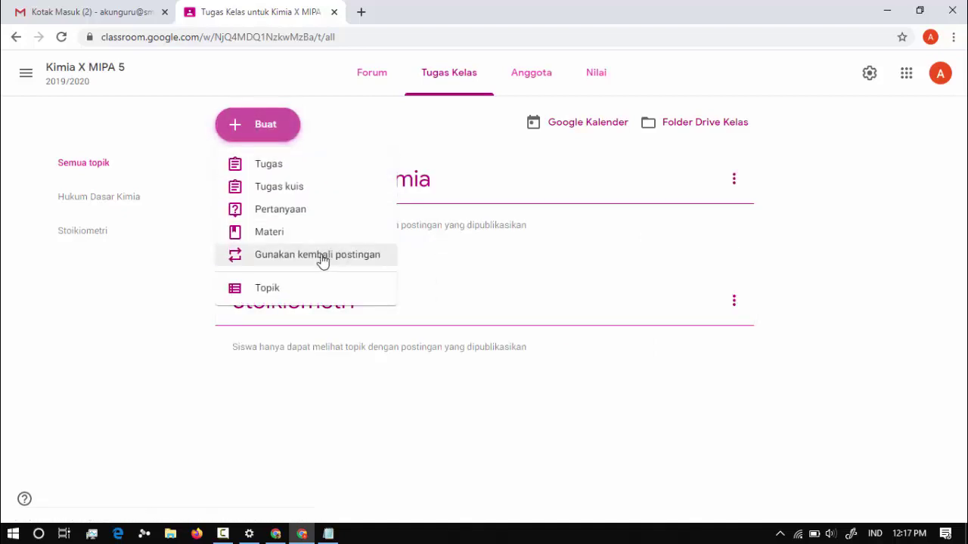
left_click(280, 290)
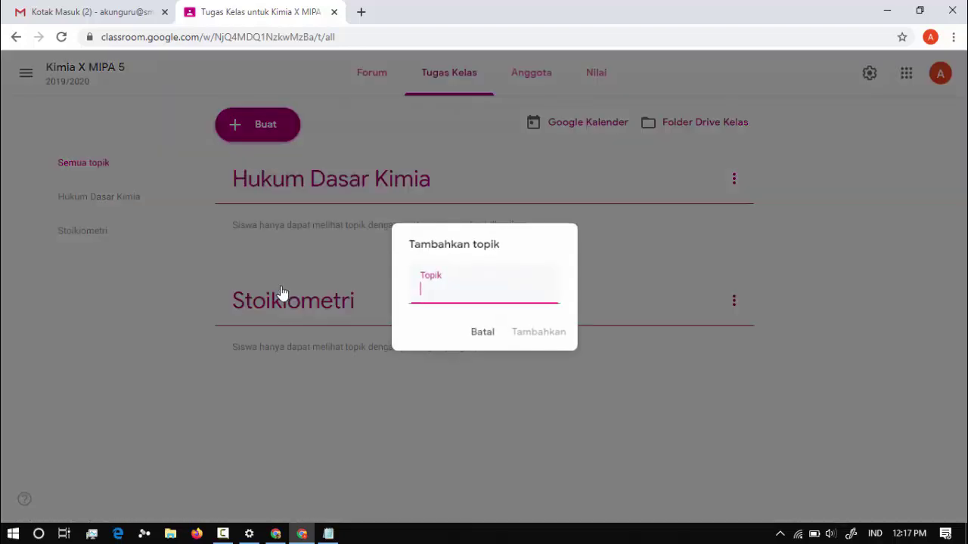
type("Tata ")
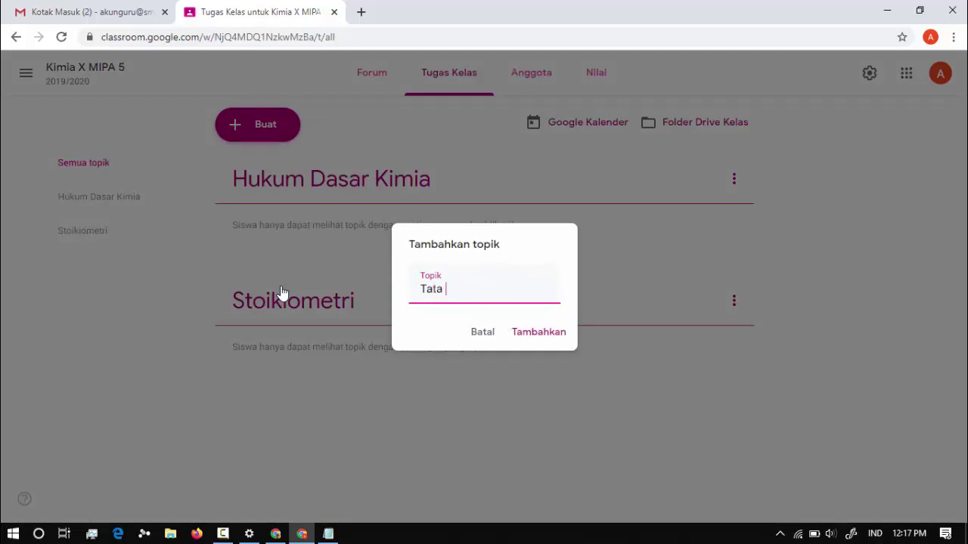
type("Nama dan P")
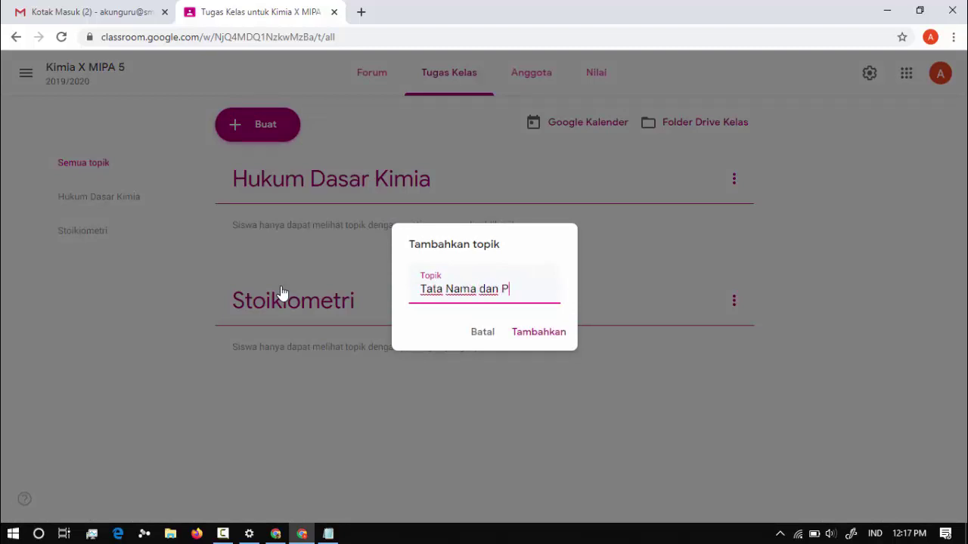
type("ersamaan Reaksi")
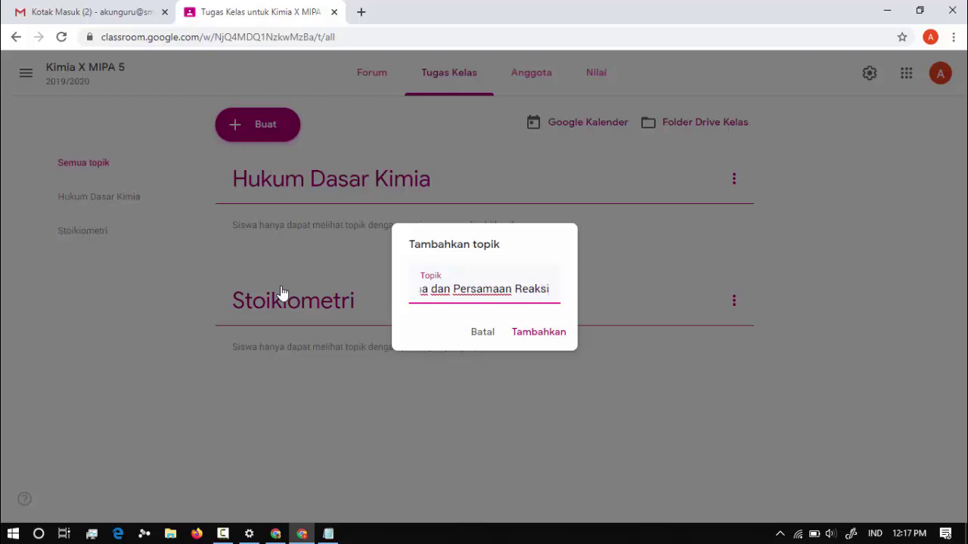
left_click(549, 332)
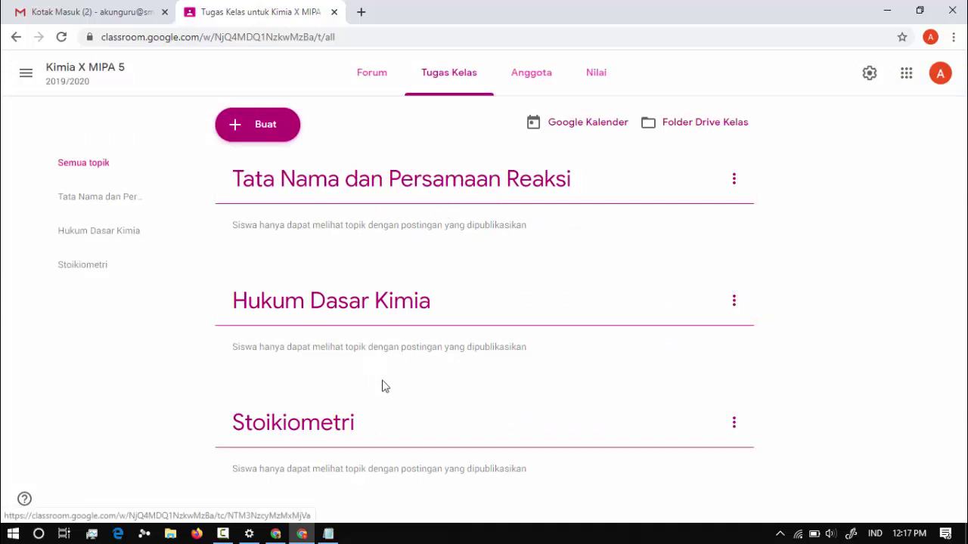
left_click_drag(367, 430, 361, 295)
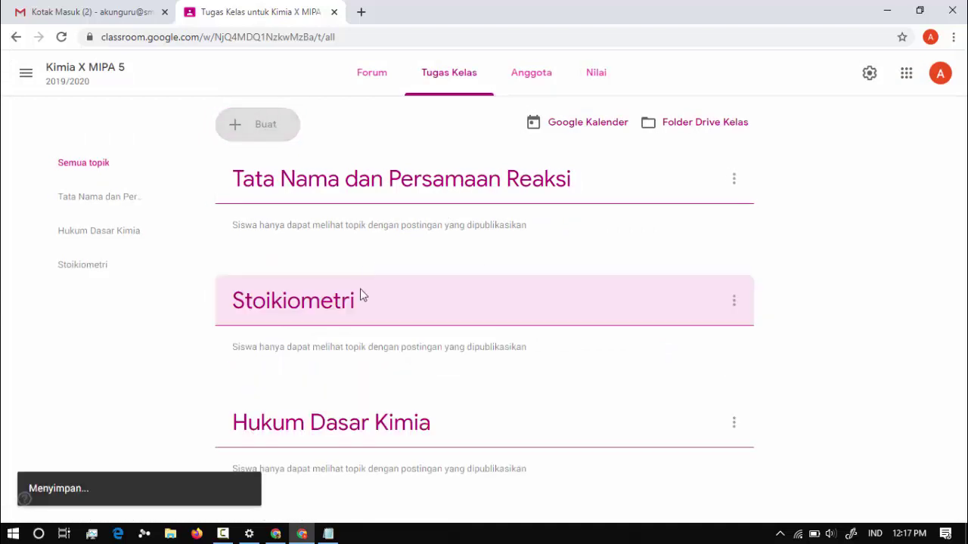
left_click_drag(354, 424, 361, 288)
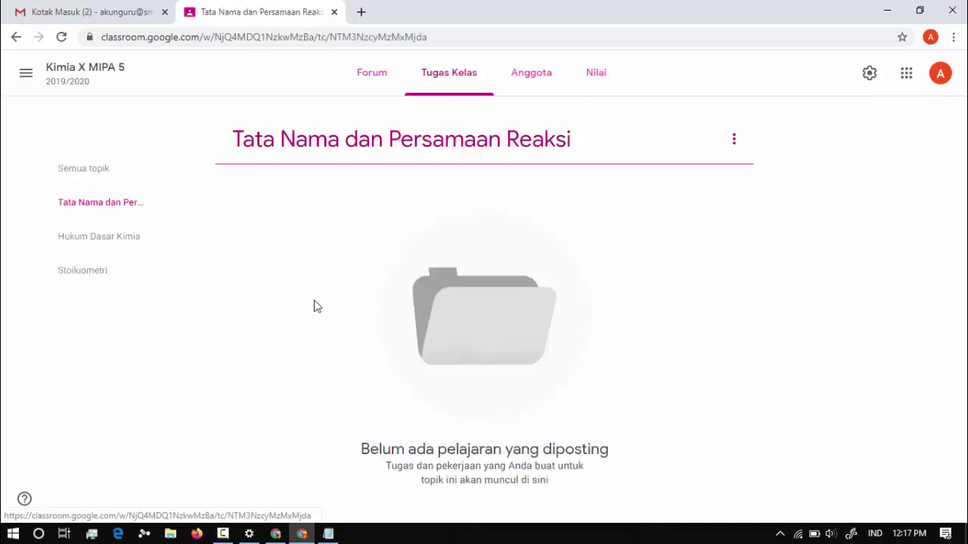
Go to the list of all classes and start copying Kimia X MIPA 5.
left_click(389, 86)
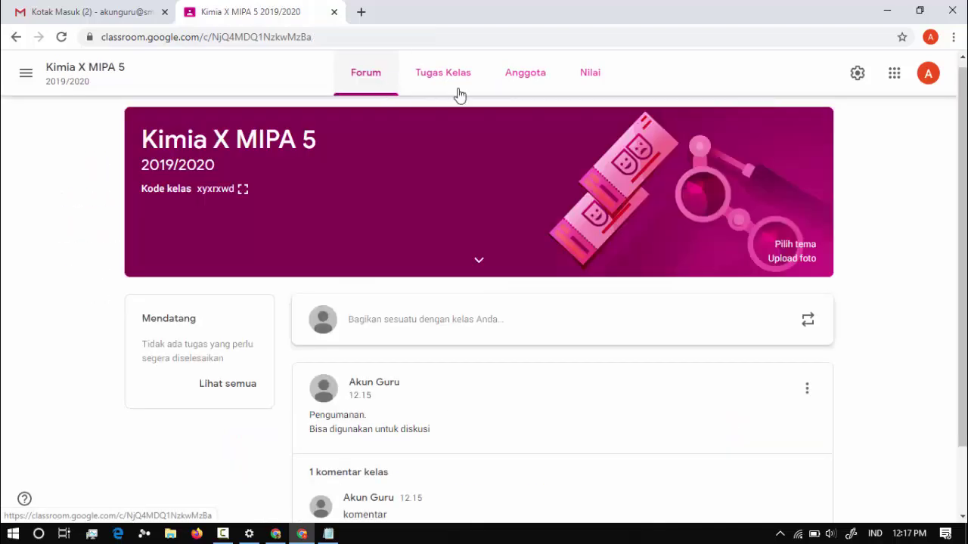
left_click(461, 89)
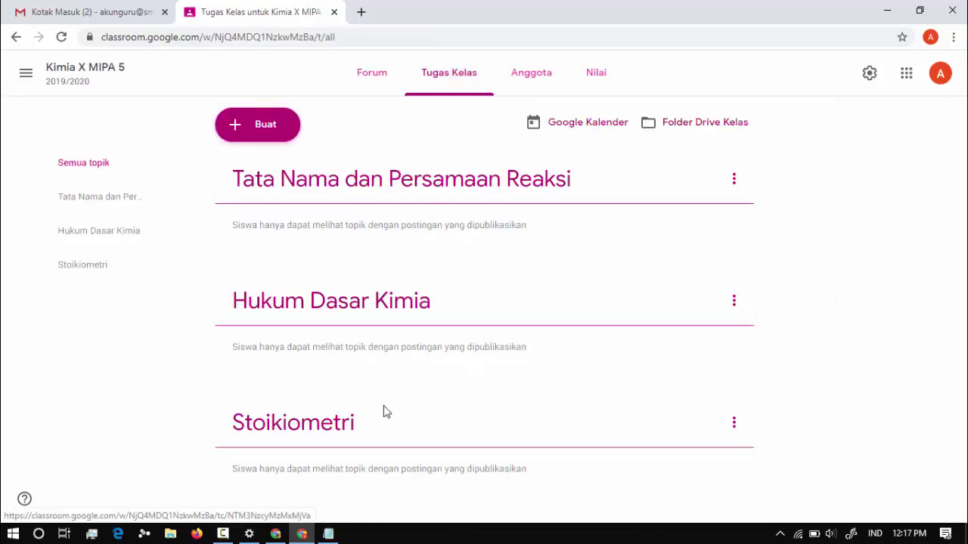
left_click(25, 74)
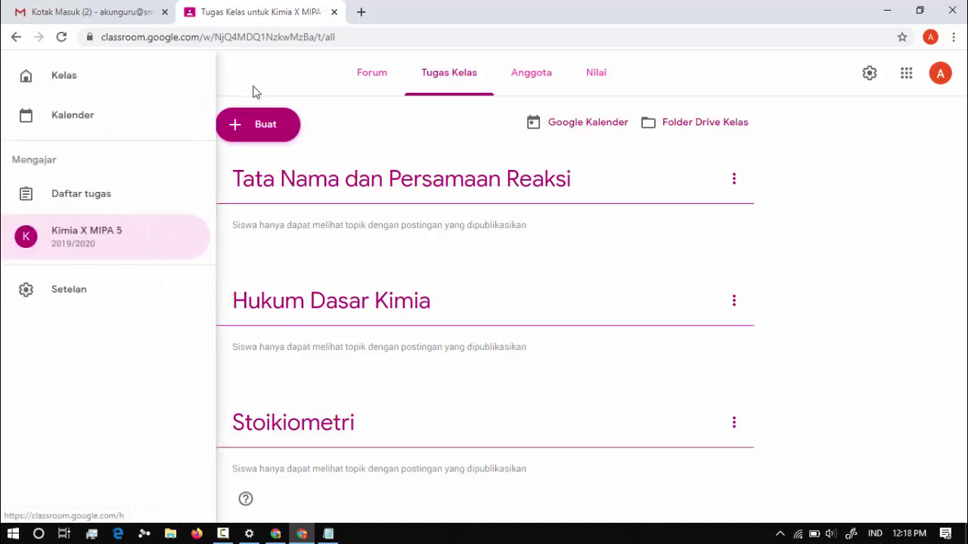
left_click(256, 92)
left_click(26, 78)
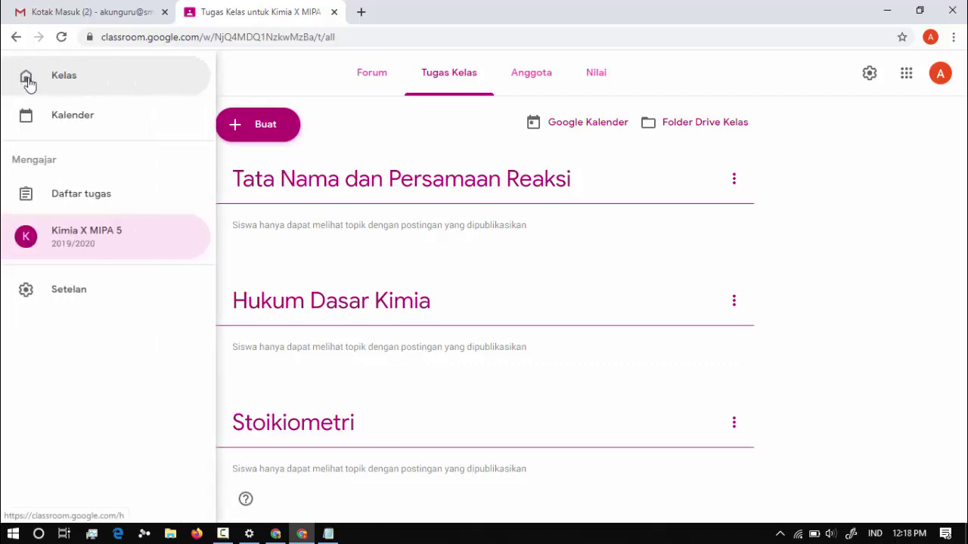
left_click(98, 91)
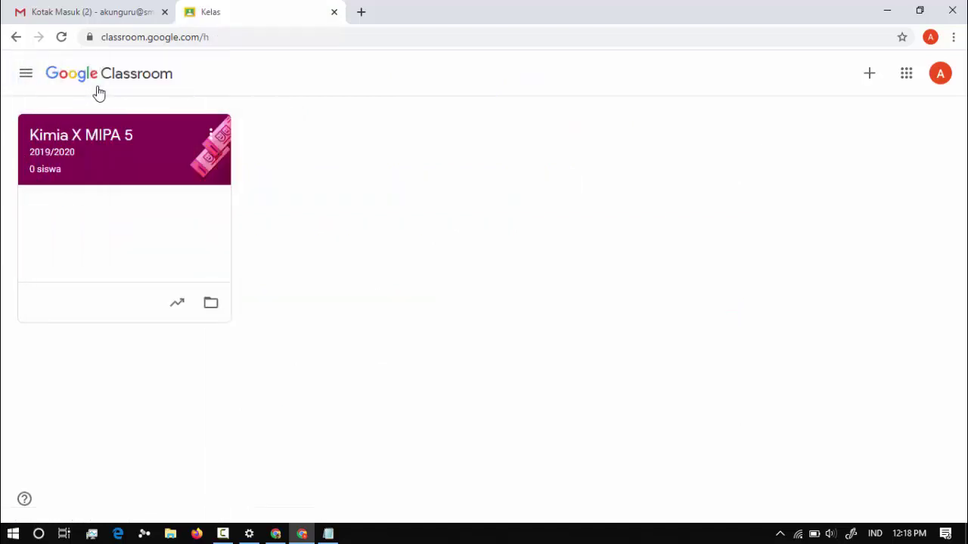
left_click(212, 135)
left_click(300, 126)
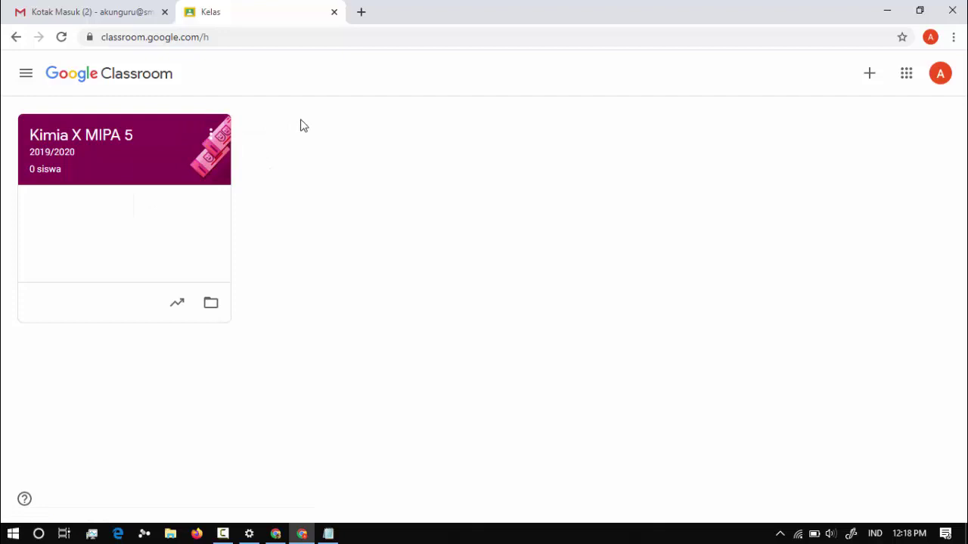
left_click(211, 136)
left_click(171, 190)
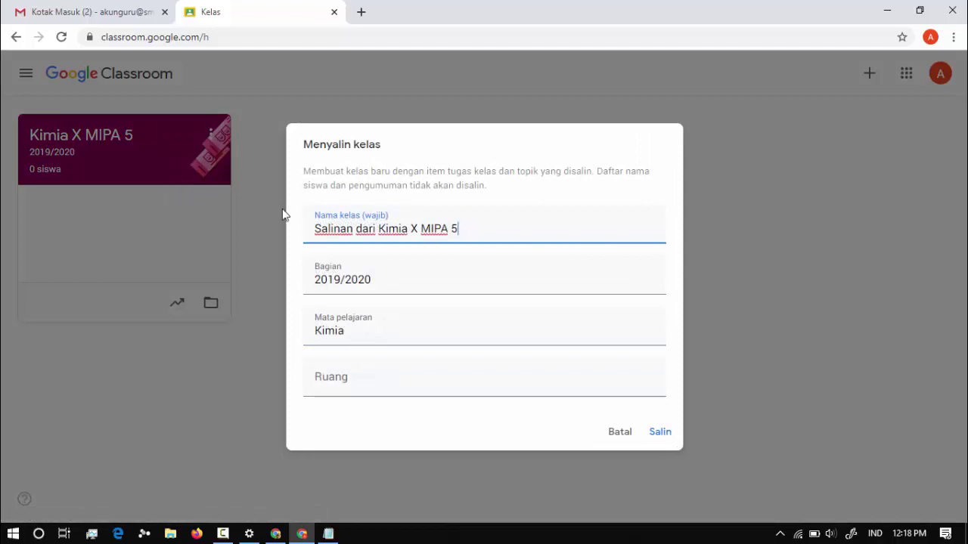
Remove the 'Salinan dari' prefix, name the copy Kimia X MIPA 6 with room X MIPA 6, and create it.
left_click(378, 229)
key("shift+Home")
key("BackSpace")
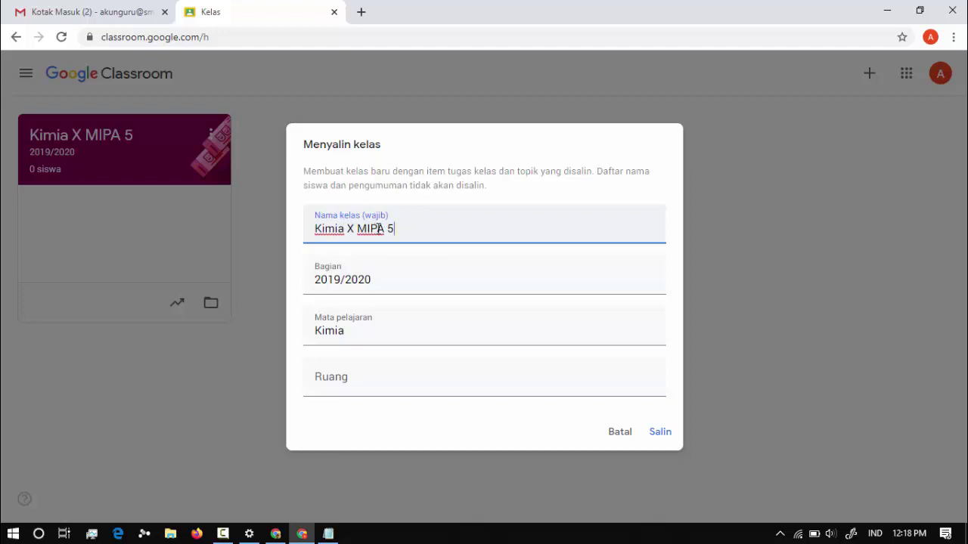
key("ctrl+z")
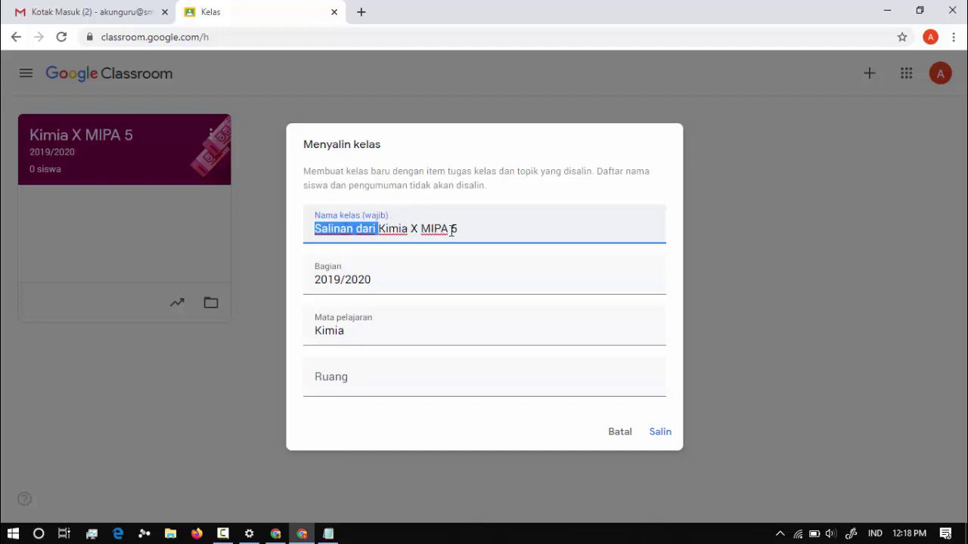
key("BackSpace")
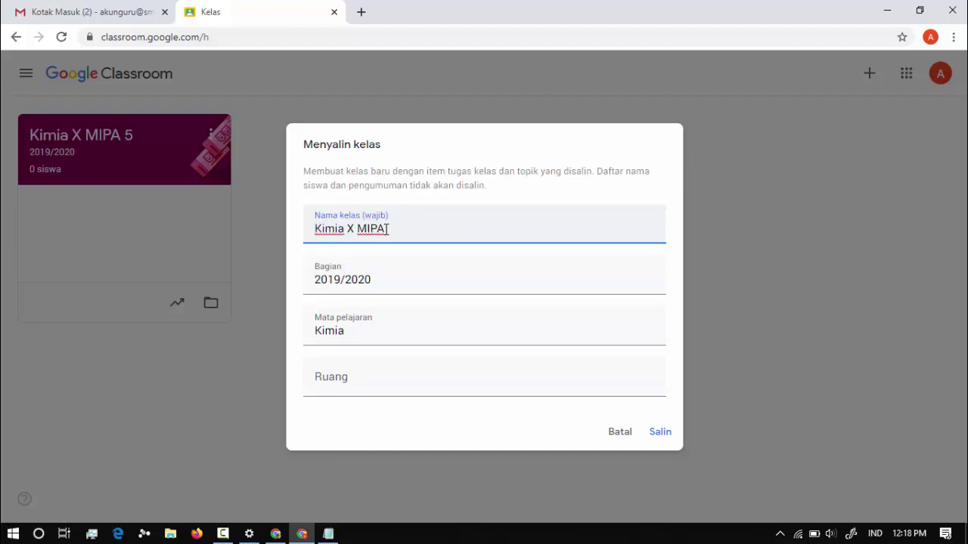
left_click(465, 395)
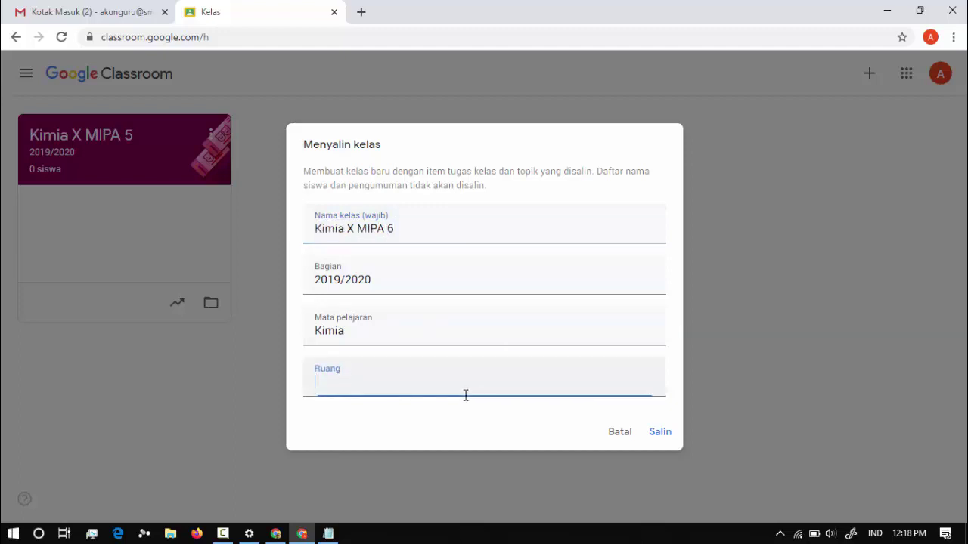
type("X MIPA 6")
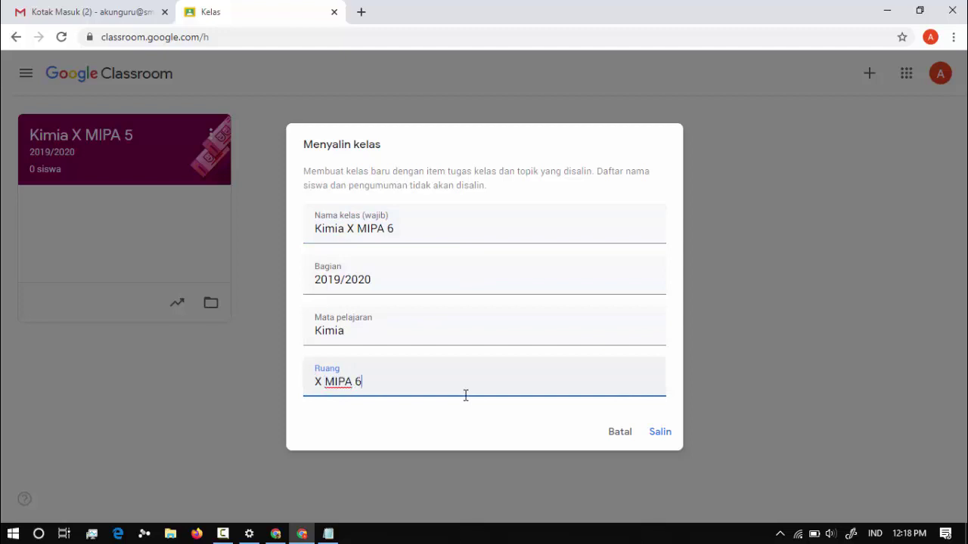
left_click(660, 434)
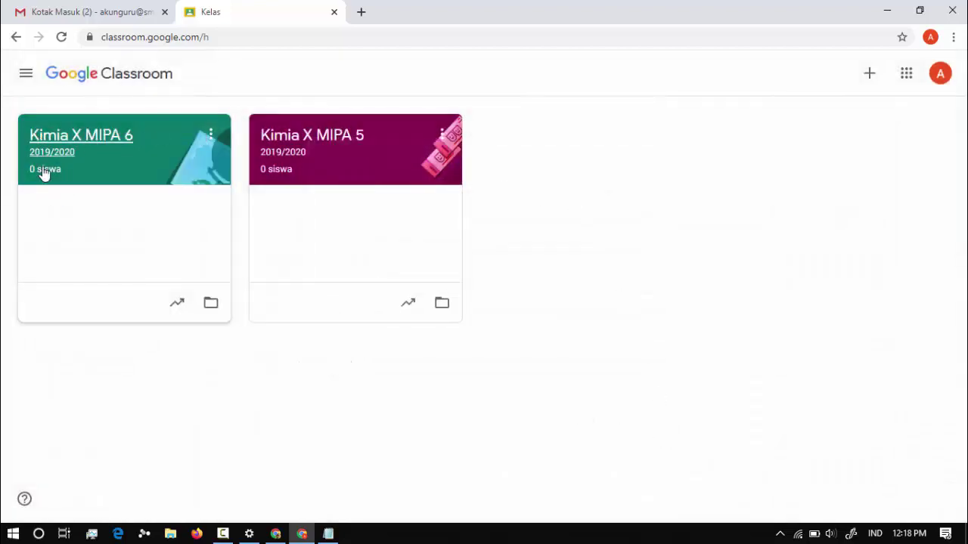
Start a copy of Kimia X MIPA 6 and rename it Kimia X MIPA 7.
left_click(211, 135)
left_click(173, 216)
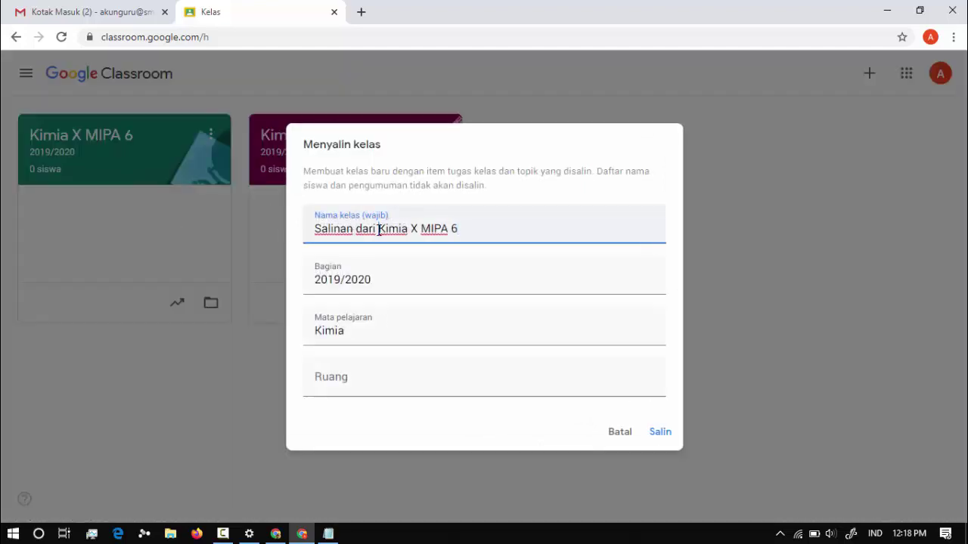
left_click(378, 230)
key("shift+Home")
key("BackSpace")
key("End")
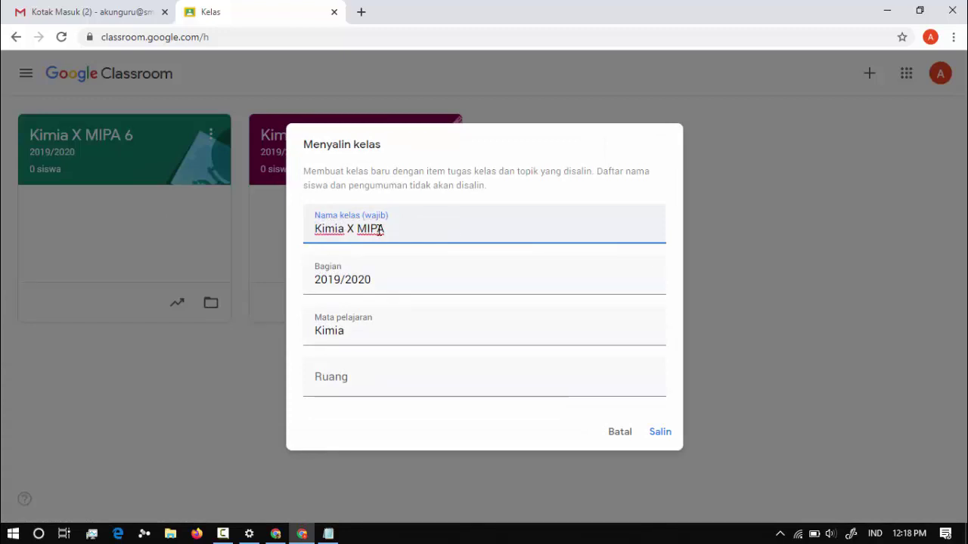
type("7")
Fill in the room, create the Kimia X MIPA 7 copy, open it, then bring up Notepad.
left_click(350, 387)
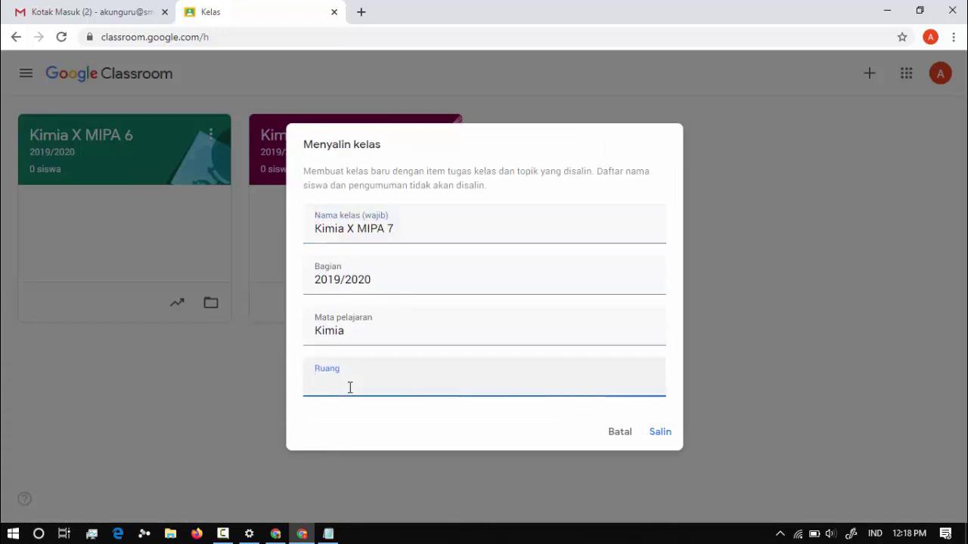
type("X MIPA 7")
left_click(669, 437)
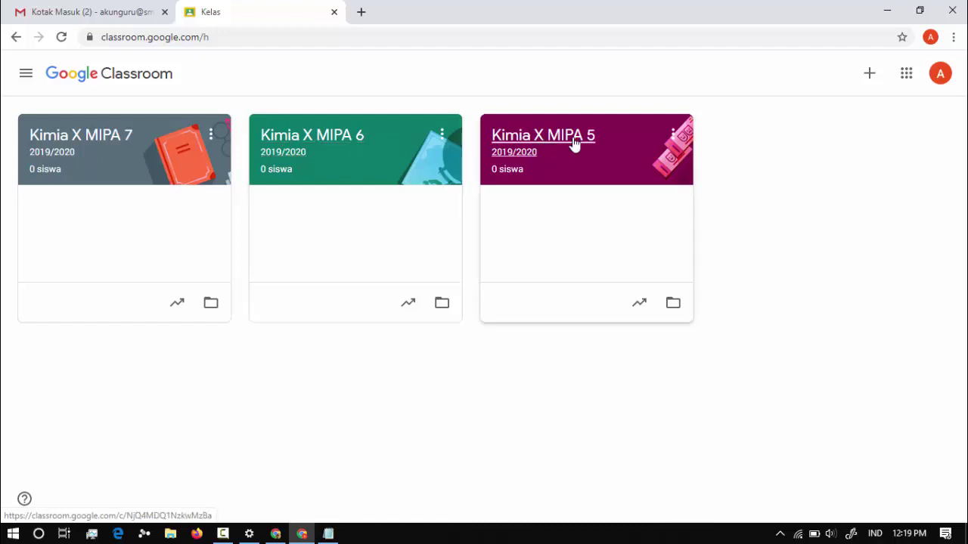
left_click(75, 145)
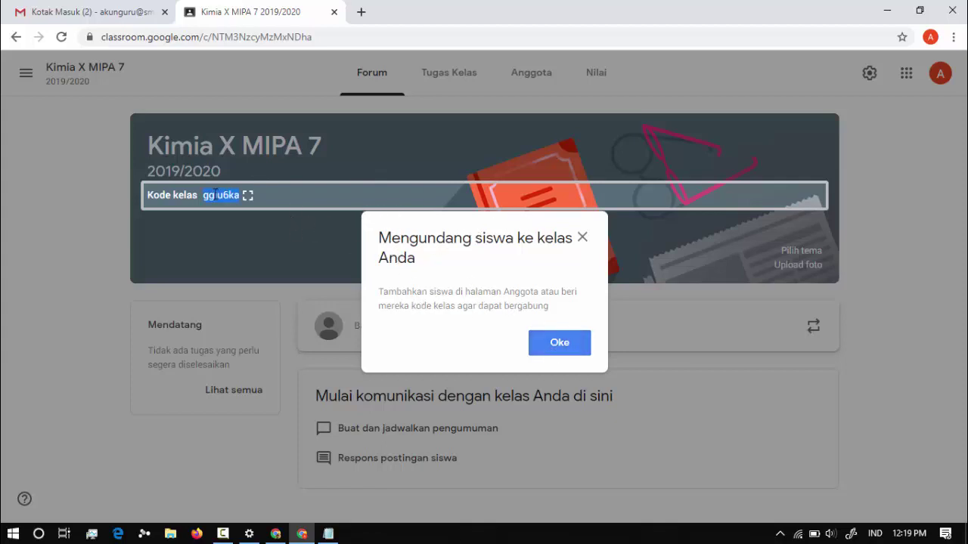
left_click(328, 534)
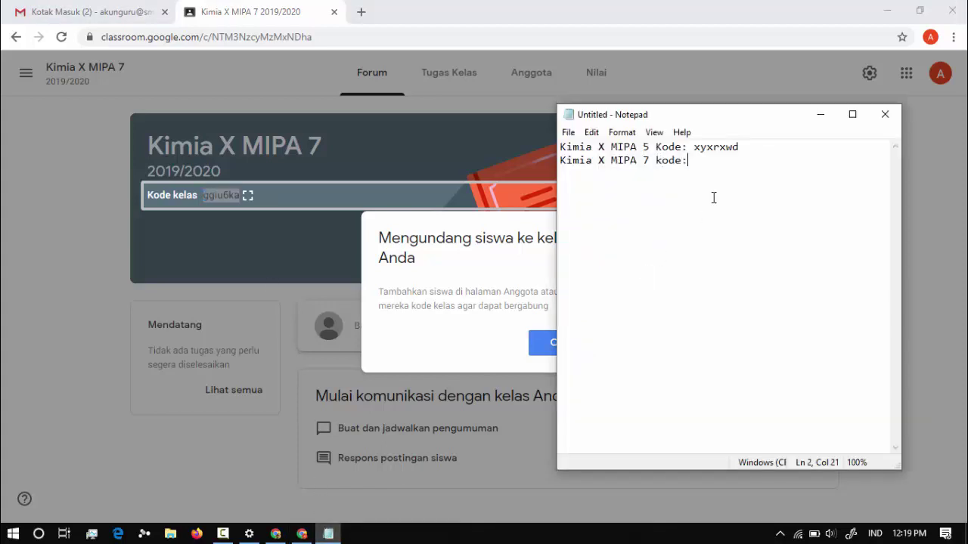
Paste Kimia X MIPA 7's class code into Notepad, dismiss the invite tip, and view its classwork.
left_click(298, 4)
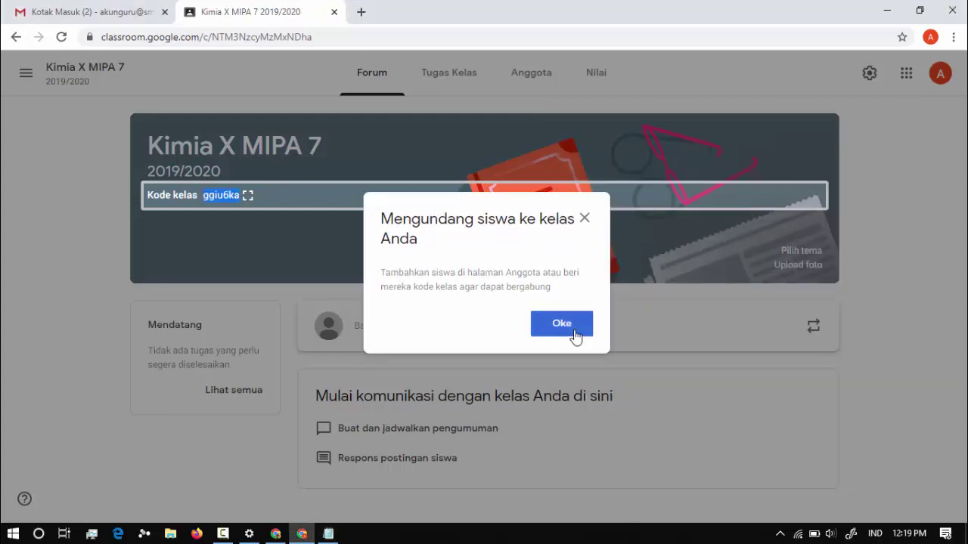
left_click(577, 337)
left_click(454, 78)
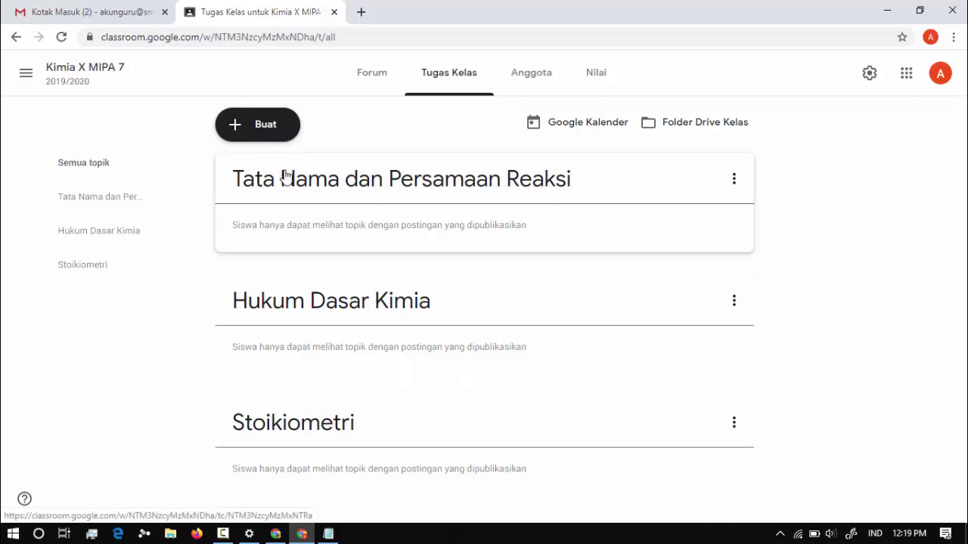
left_click(25, 69)
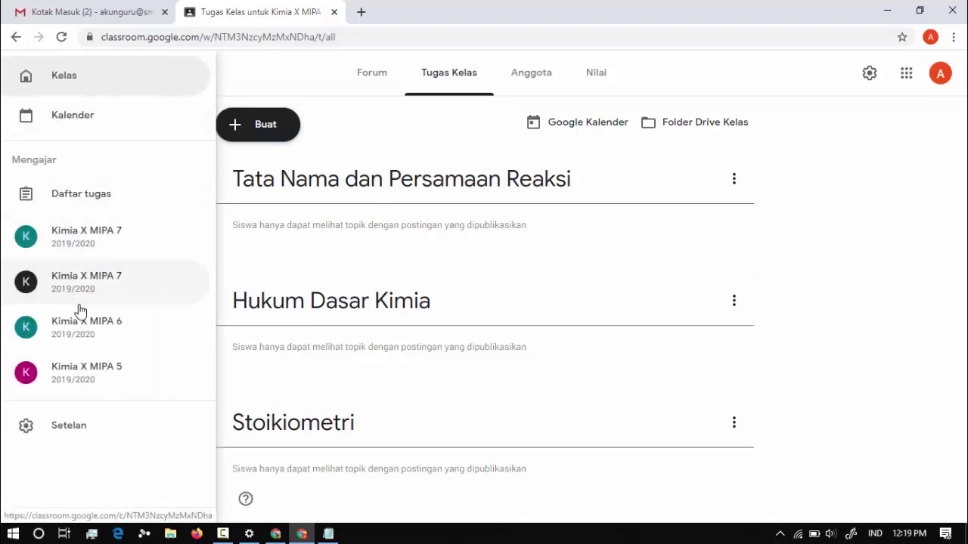
Check Kimia X MIPA 6's classwork after dismissing its tips, then return to the home class list.
left_click(80, 327)
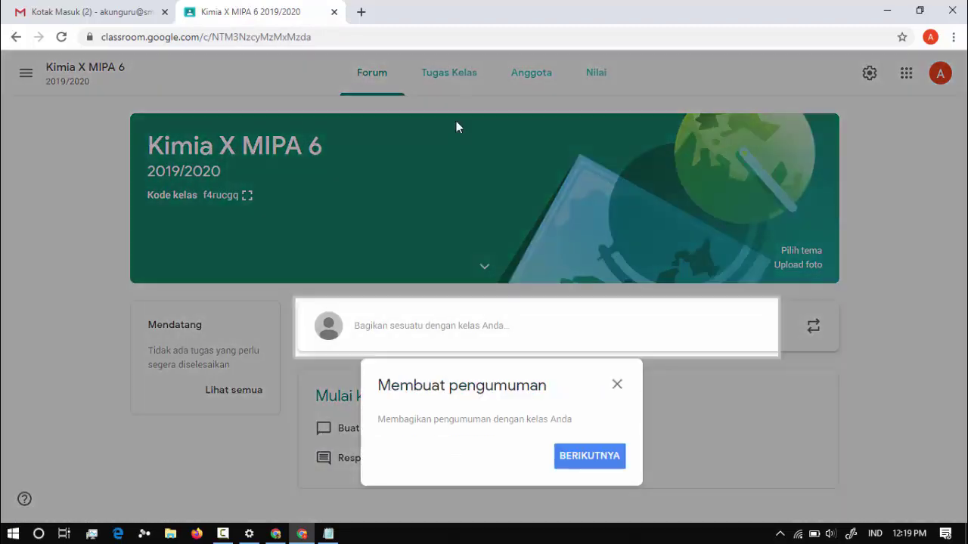
left_click(597, 463)
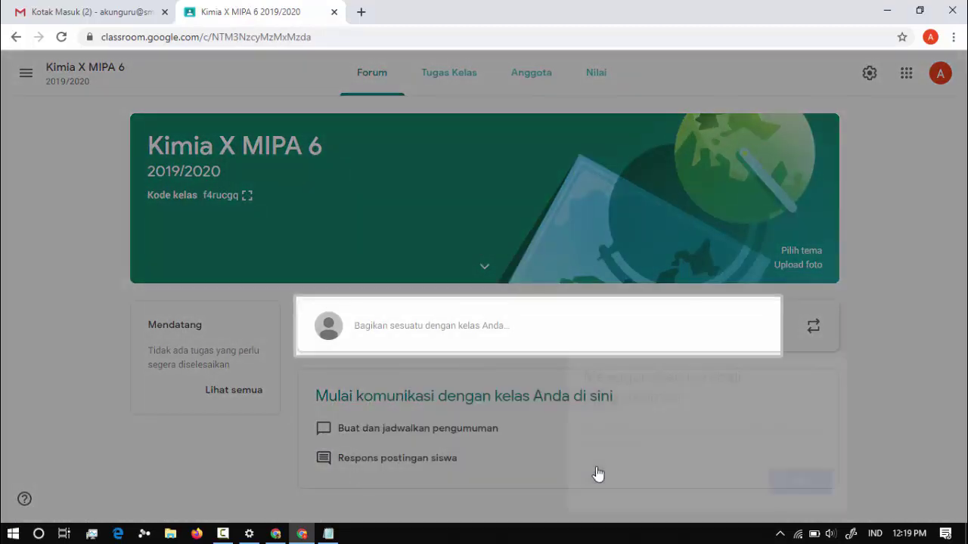
left_click(815, 488)
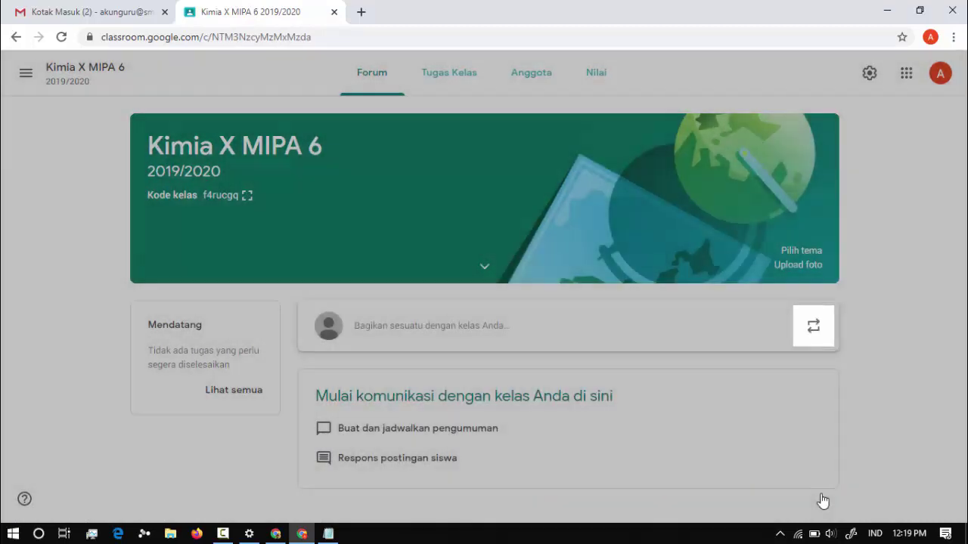
left_click(464, 86)
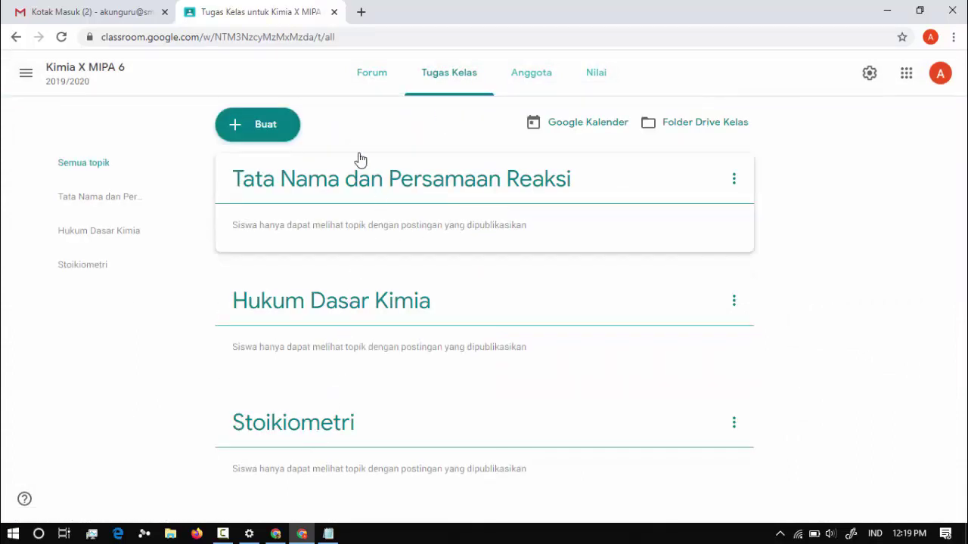
left_click(32, 78)
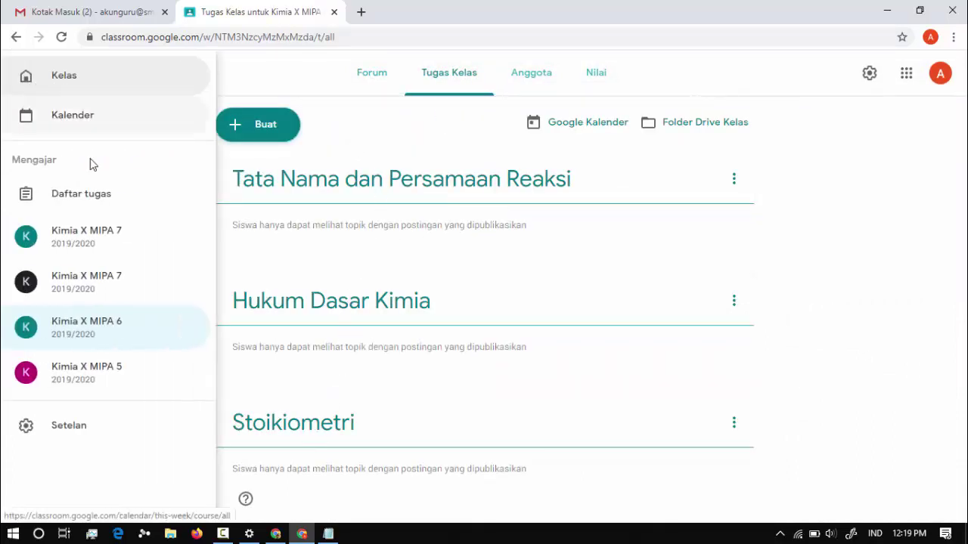
left_click(74, 85)
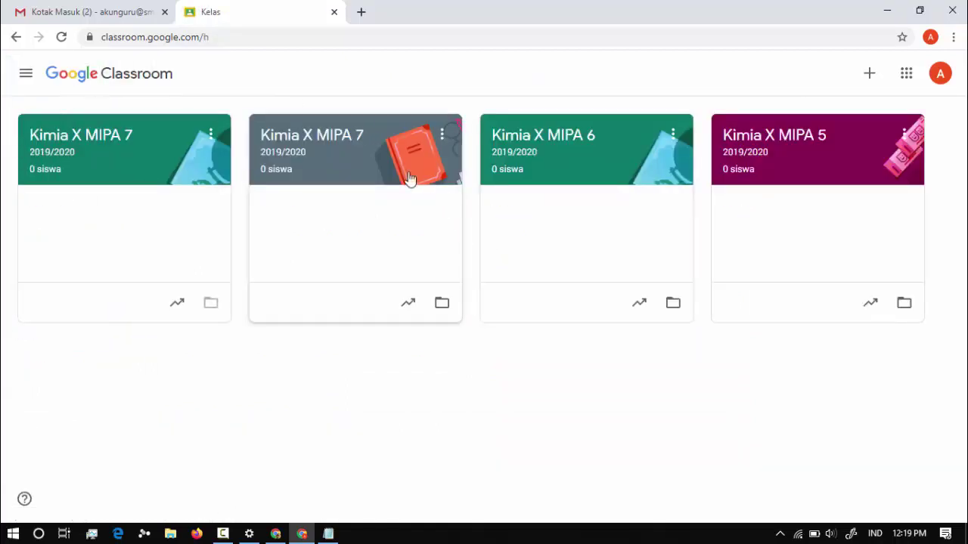
left_click(492, 193)
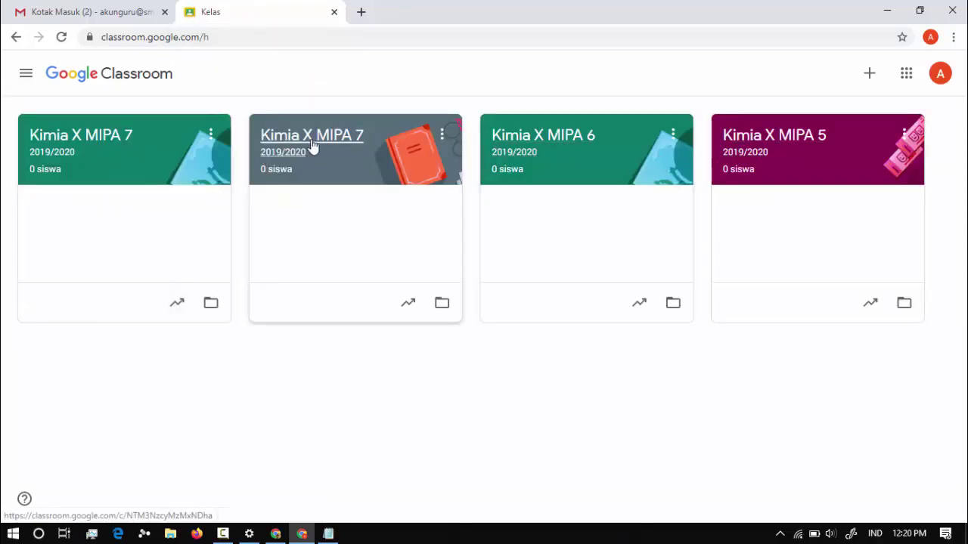
Archive the duplicate Kimia X MIPA 7 class.
left_click(211, 137)
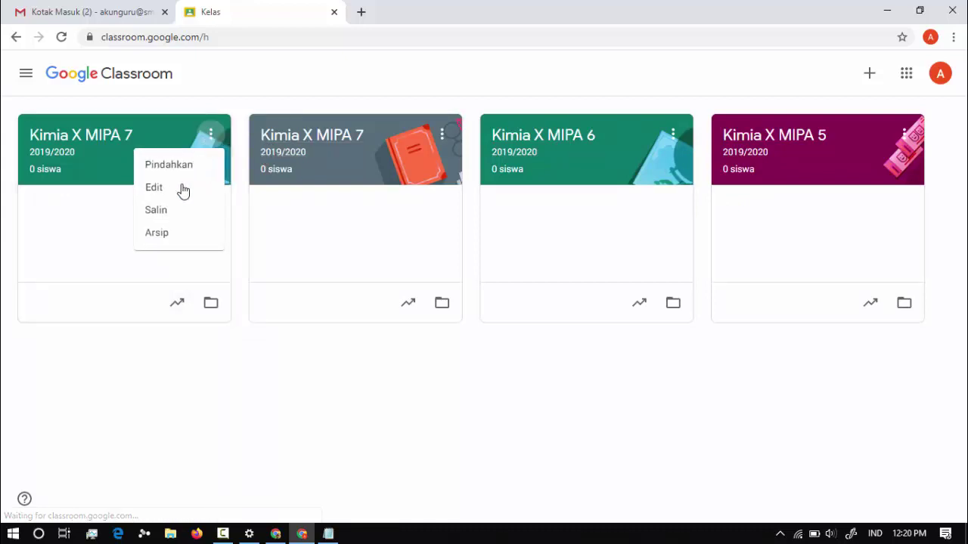
left_click(166, 240)
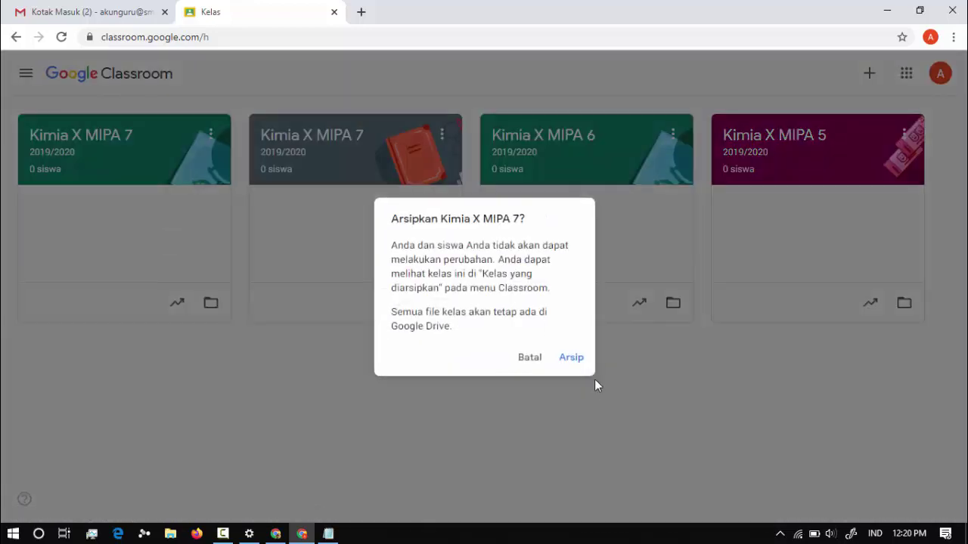
left_click(564, 367)
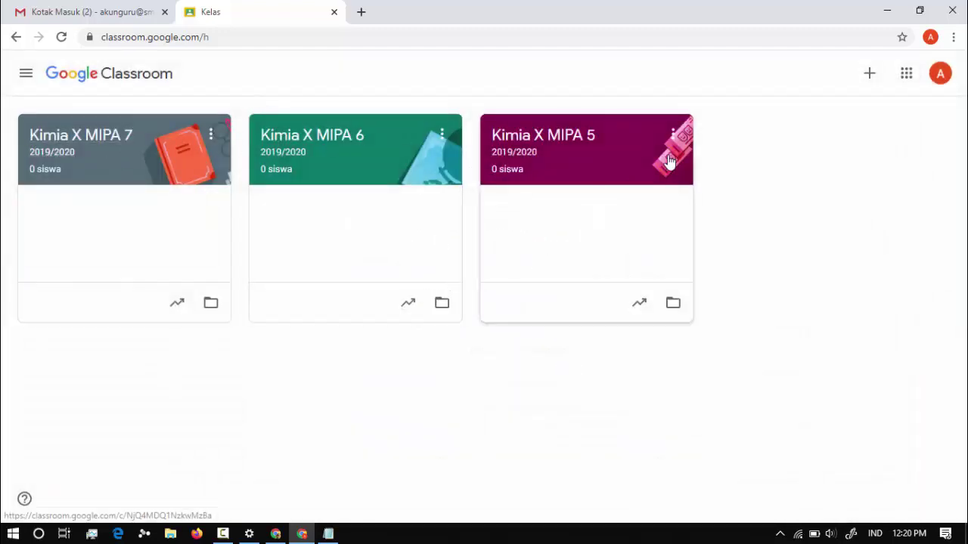
In the remaining Kimia X MIPA 7 class, show the Buat options on its classwork page.
left_click(84, 152)
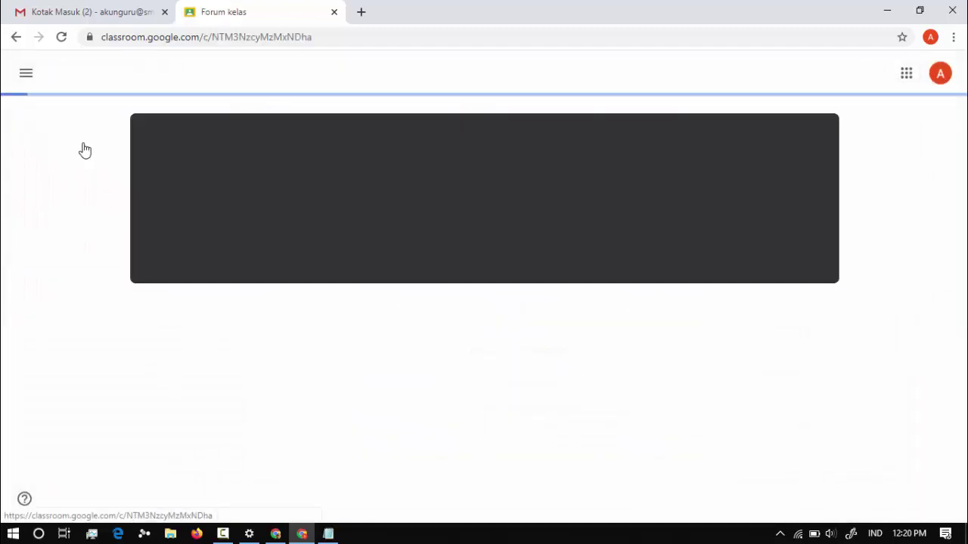
left_click(462, 84)
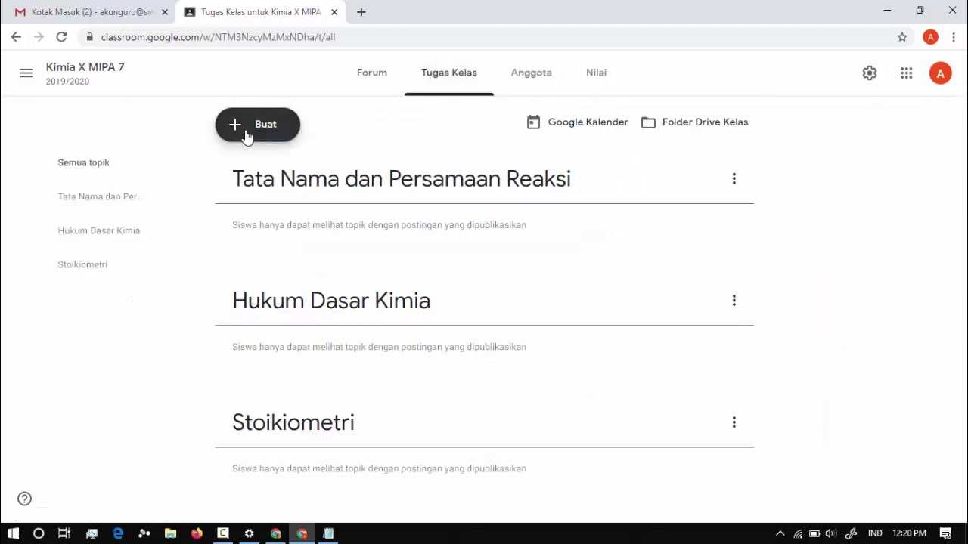
left_click(245, 135)
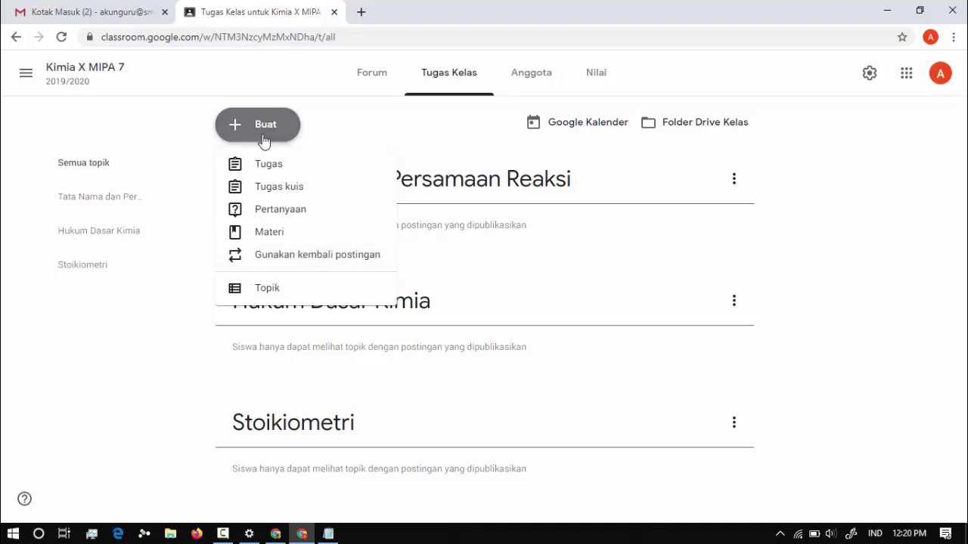
Start a new assignment titled Tugas Mandiri 1.
left_click(314, 172)
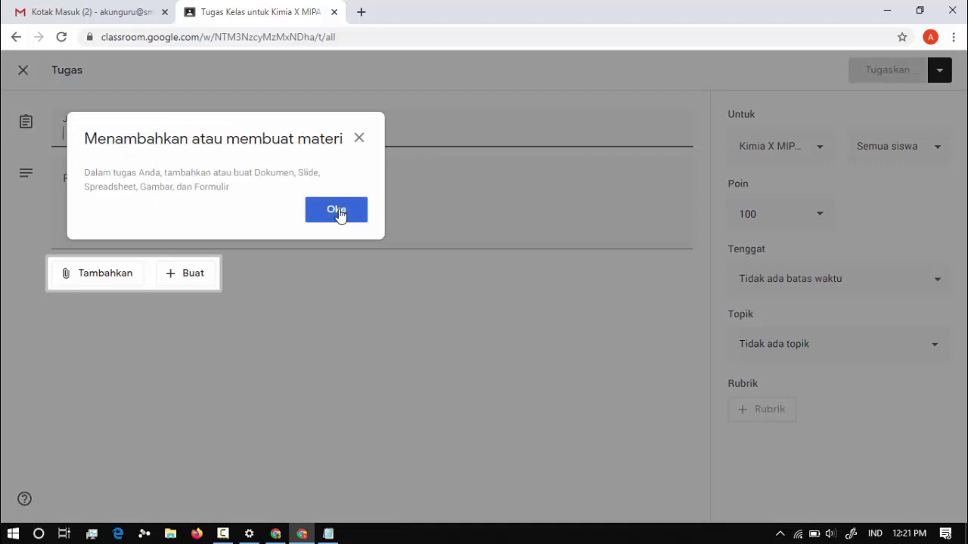
left_click(338, 213)
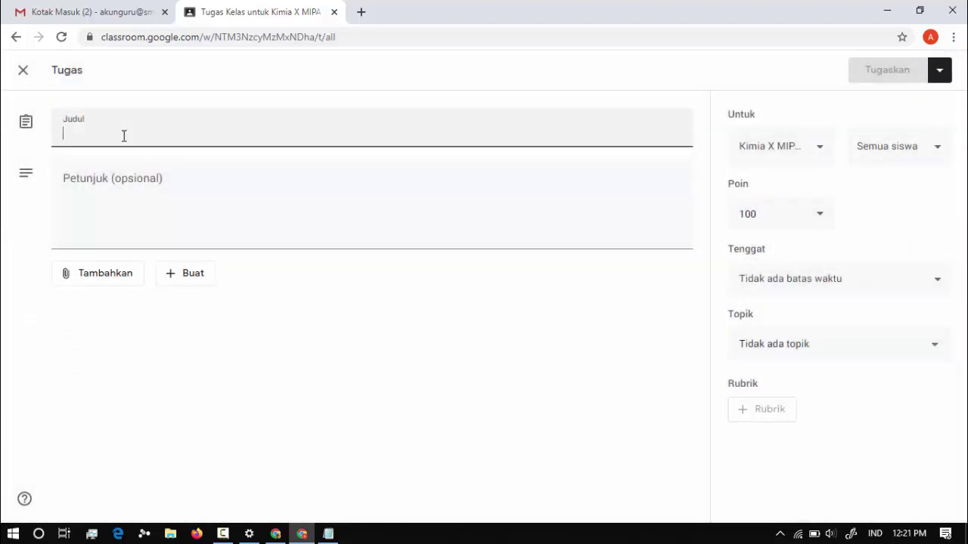
type("Tugas Mandiri 1")
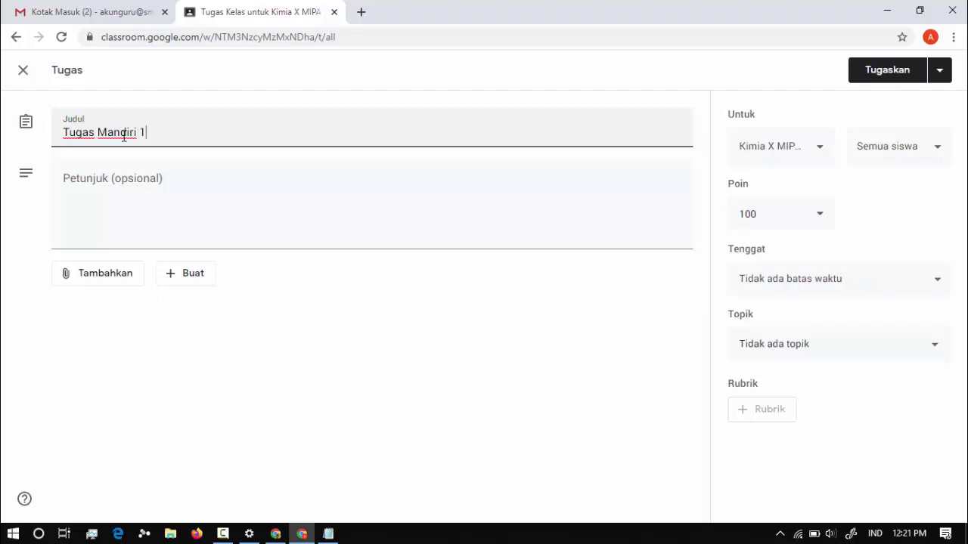
Write instructions to work the attached questions on folio, photograph them, and combine them on one page.
left_click(114, 183)
type("K")
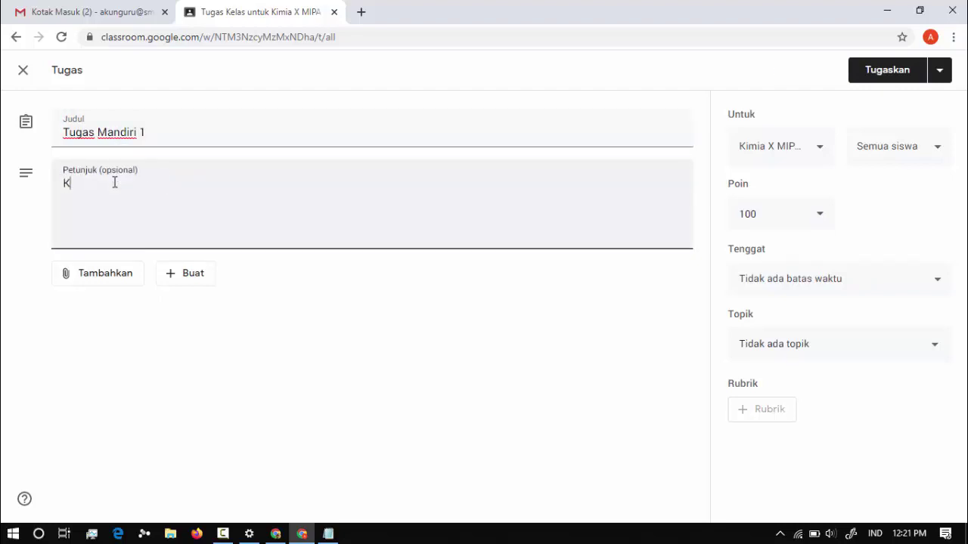
type("erjakan soal ")
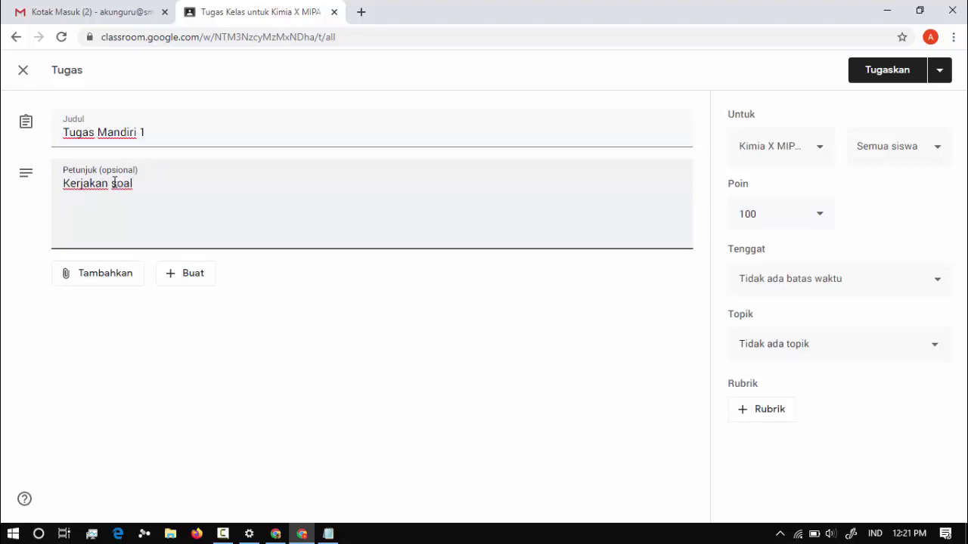
type("yang saya lampirkan berikut ini.")
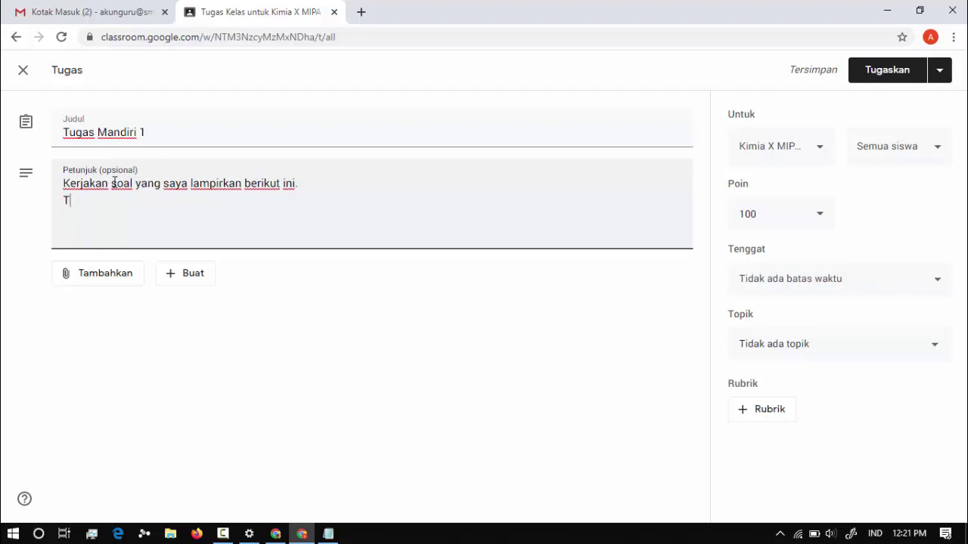
type("ugas dik")
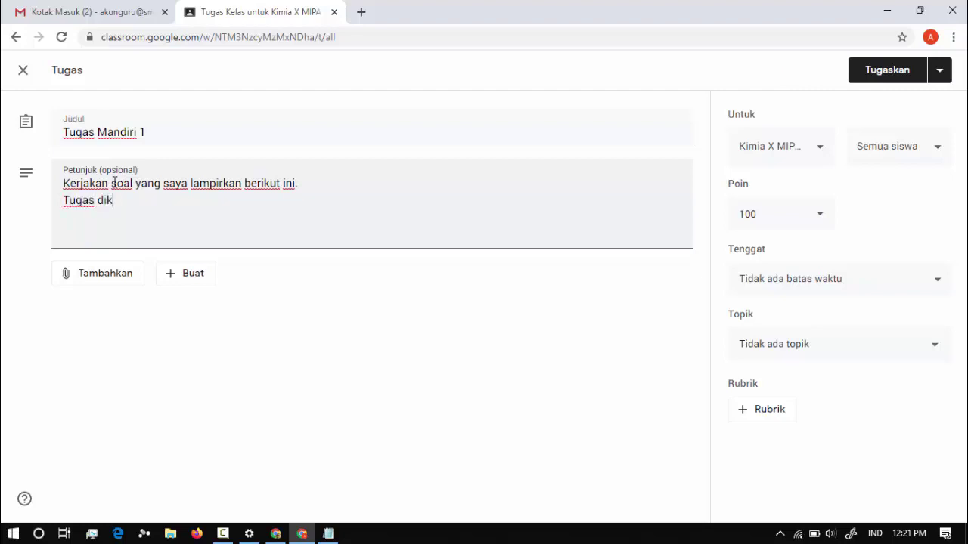
type("erjakan di folio")
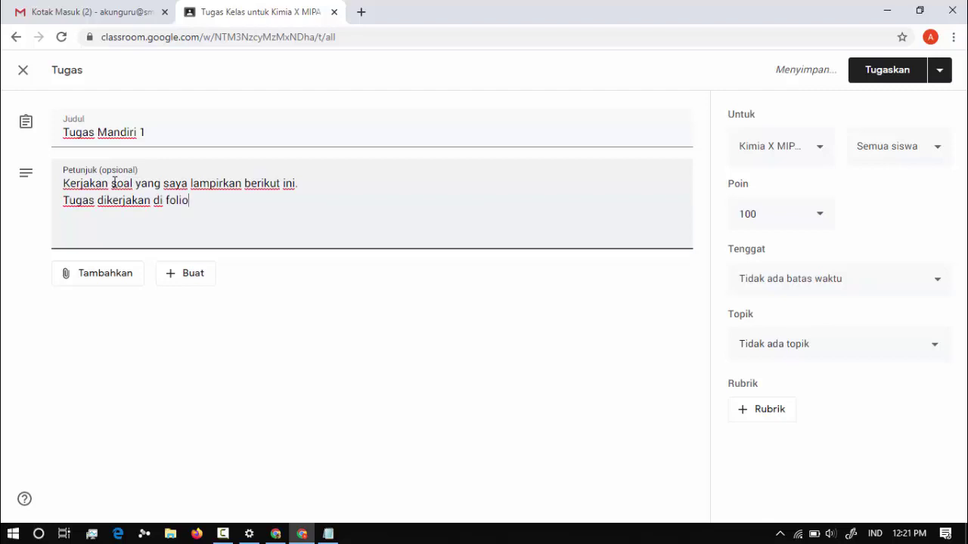
type(" kemudi")
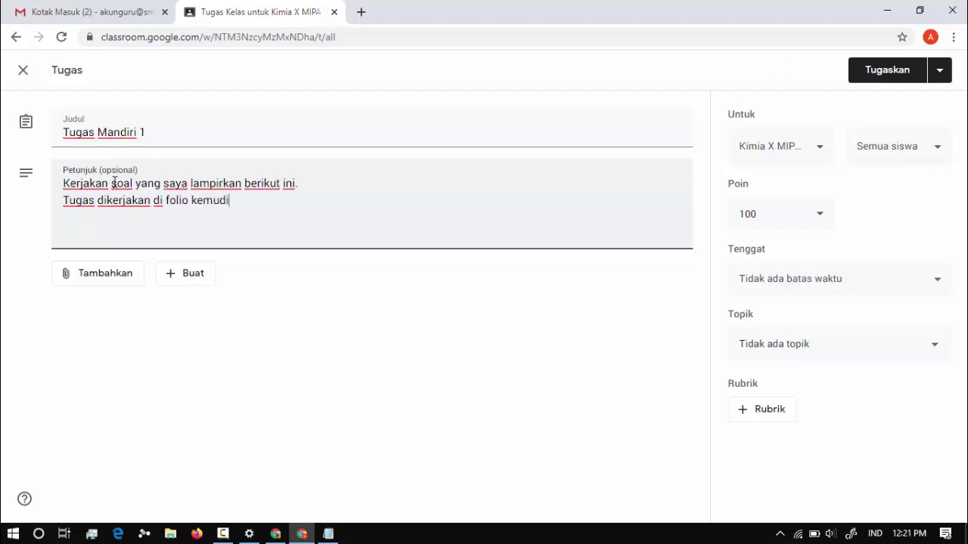
type("an hasil pengerjaa")
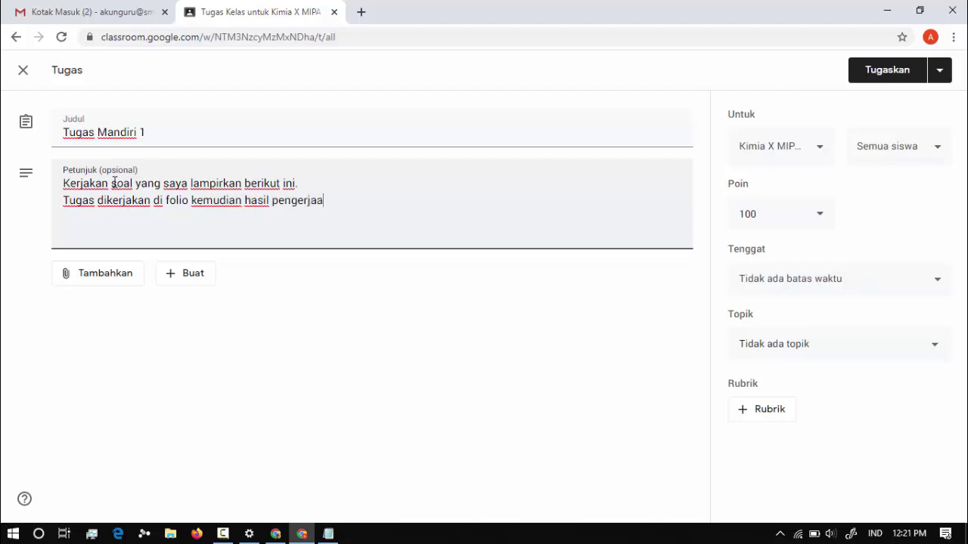
type("n tugas difot")
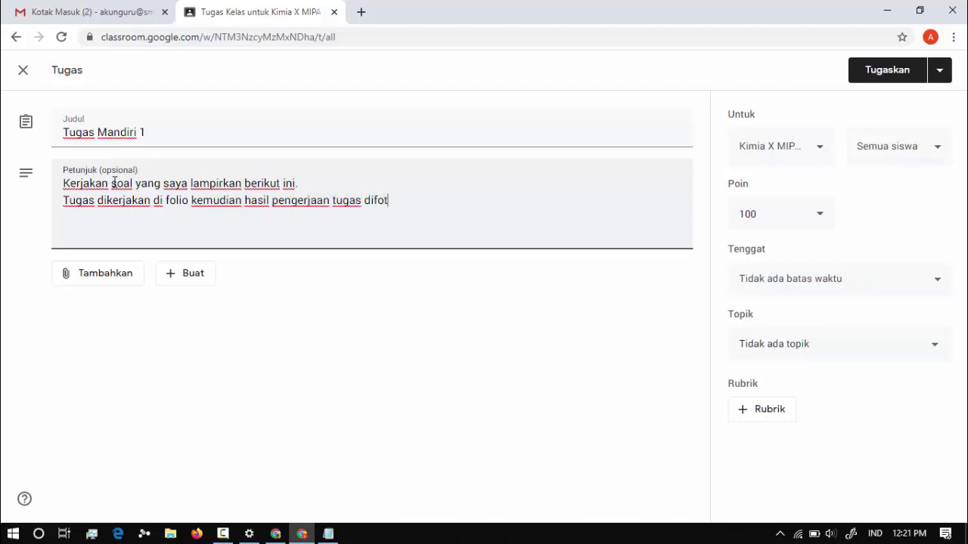
type("o kemudian di")
key("BackSpace")
key("BackSpace")
key("BackSpace")
key("BackSpace")
key("BackSpace")
key("BackSpace")
key("BackSpace")
key("BackSpace")
key("BackSpace")
type("dan dijadikan ")
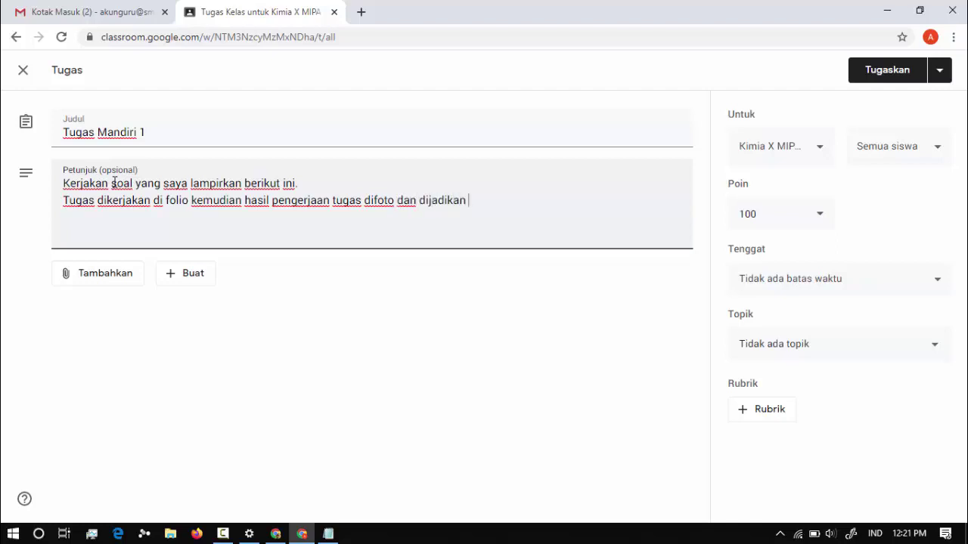
type("satu pada 1")
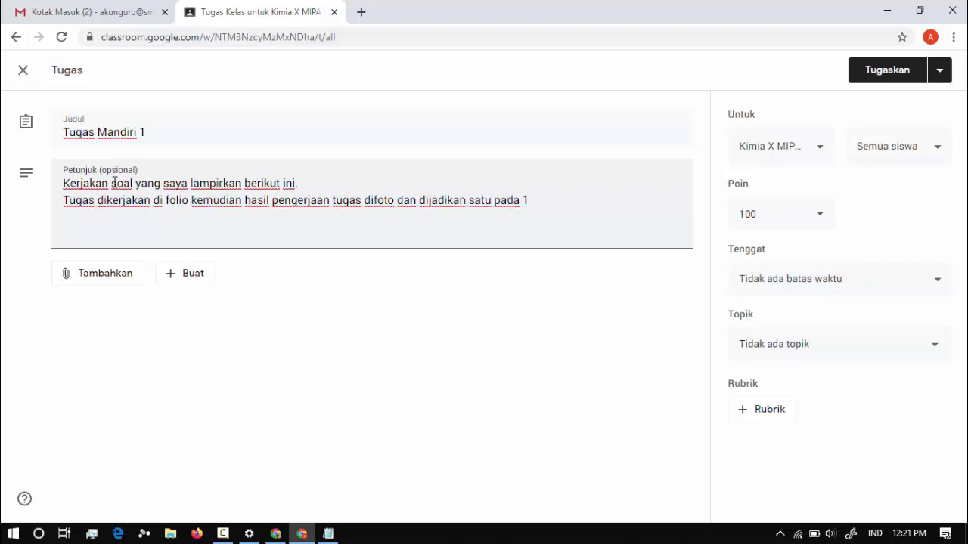
type(" halaman")
key("BackSpace")
key("BackSpace")
key("BackSpace")
key("BackSpace")
key("BackSpace")
Finish line two mentioning the Ms. Word file, then add the line 'File dokumen dikirimkan melalui tugas ini'.
type("file Ms. WOrd")
type("ord.")
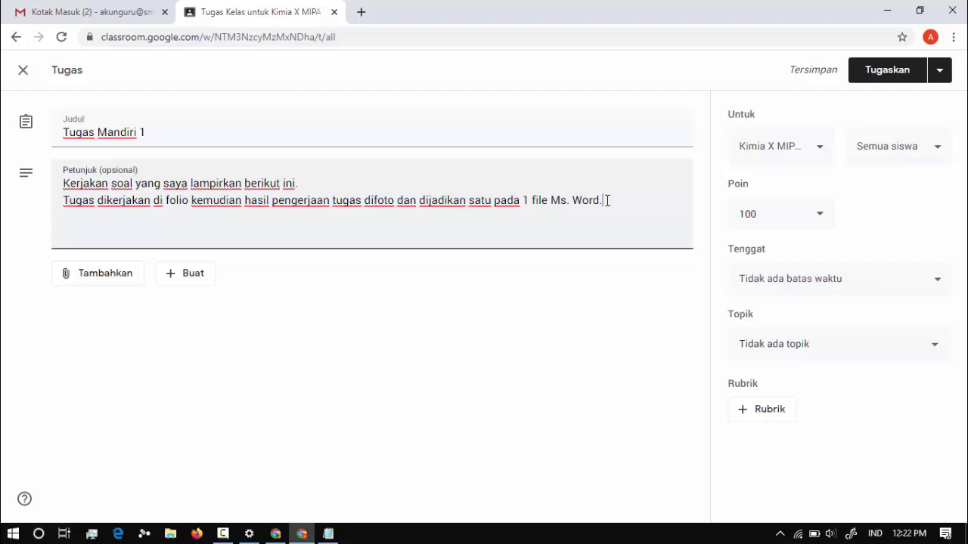
key("Return")
type("File dokumen diki")
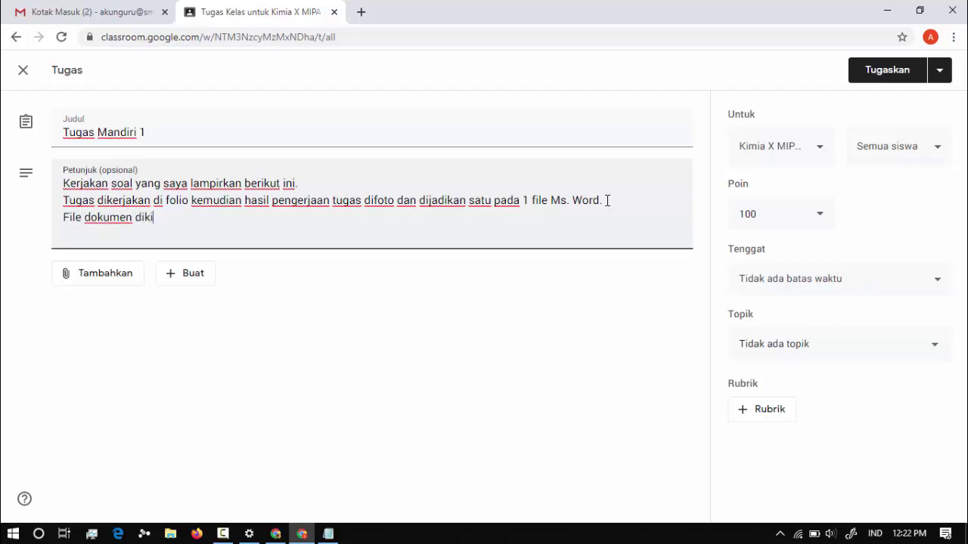
type("rimkan melalui ")
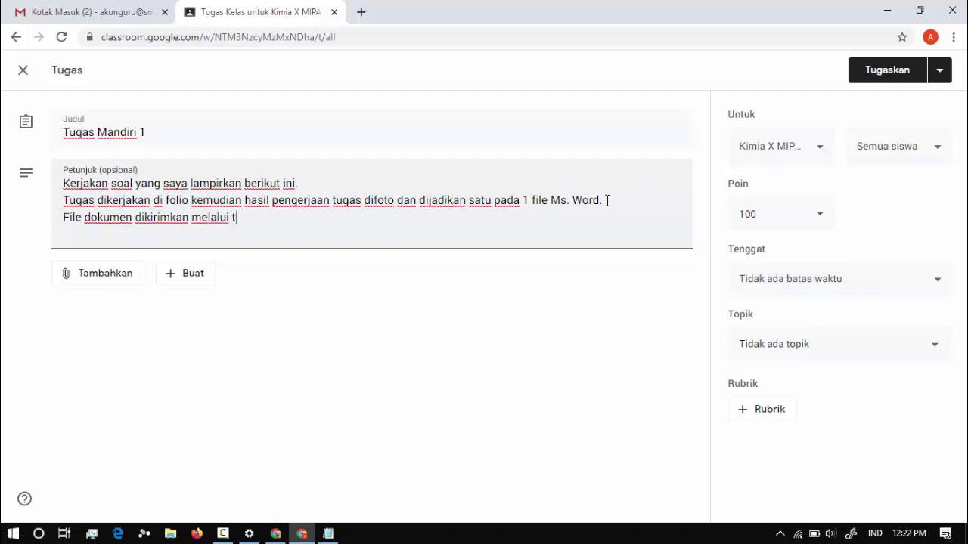
type("tugas ini.")
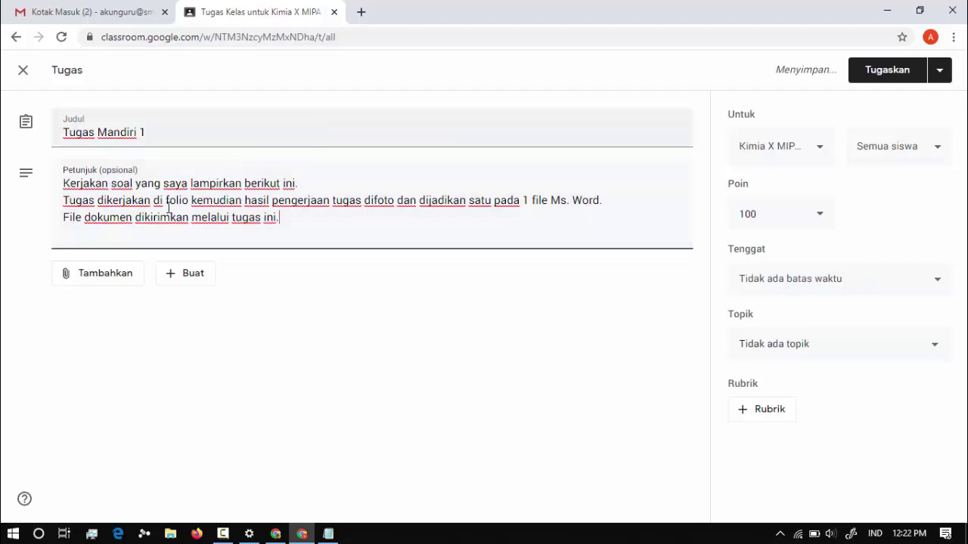
left_click(108, 281)
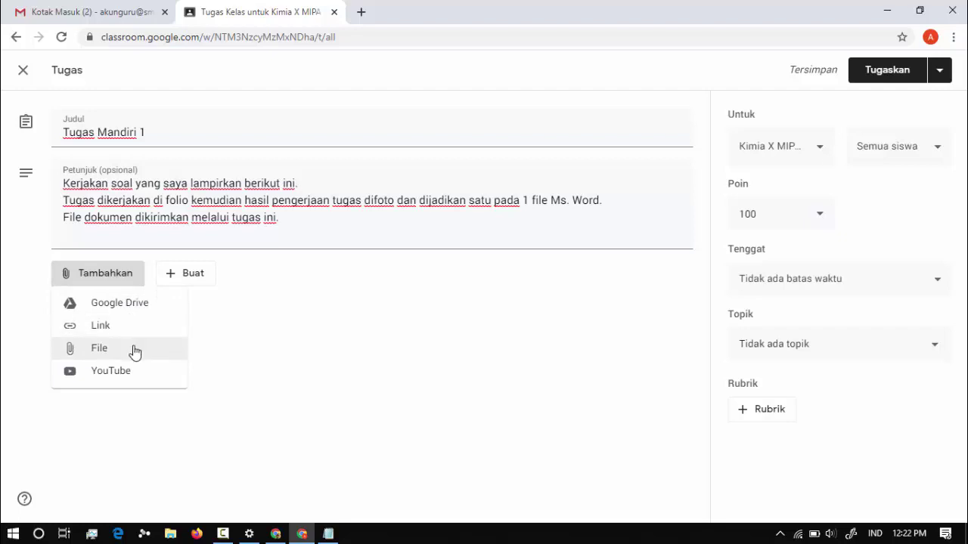
Attach KELAS X 3.2.pdf from the Downloads folder.
left_click(83, 355)
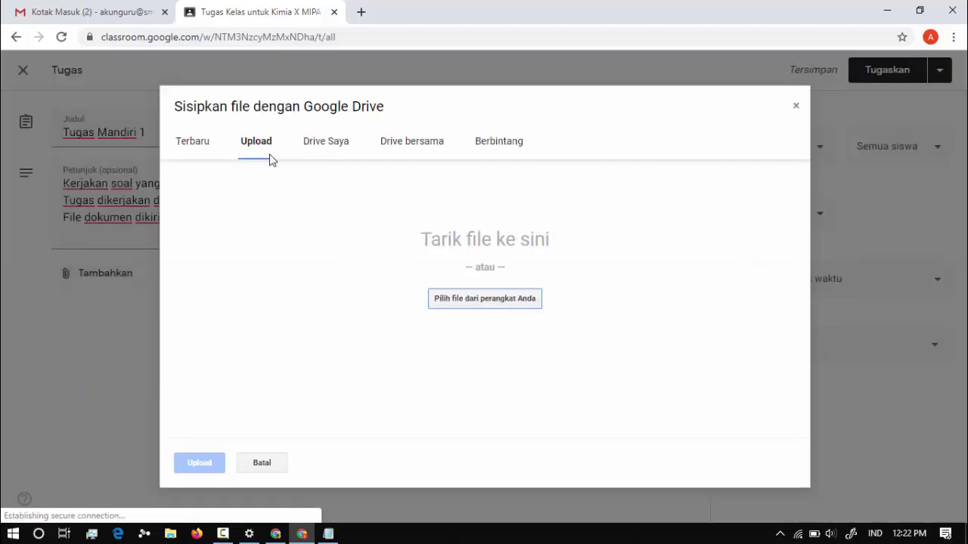
left_click(498, 303)
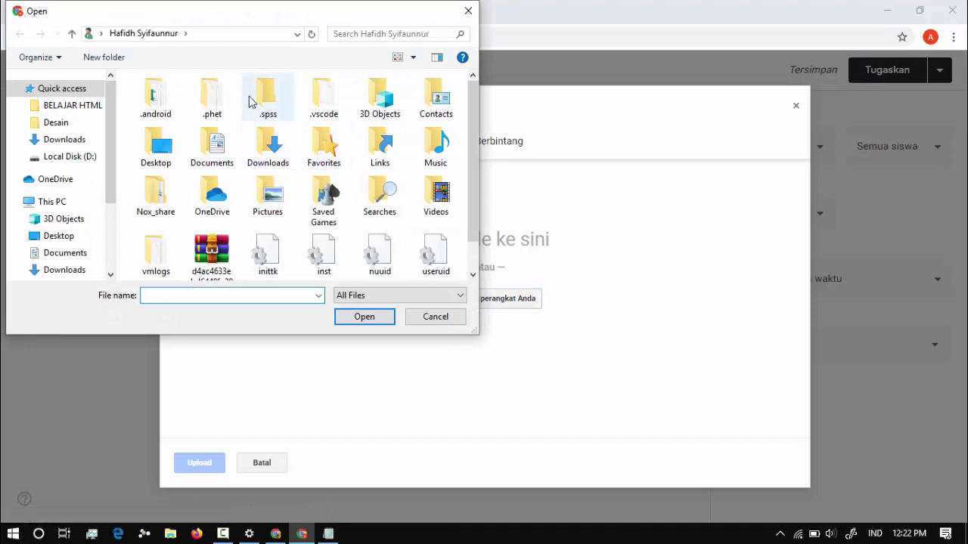
left_click(66, 140)
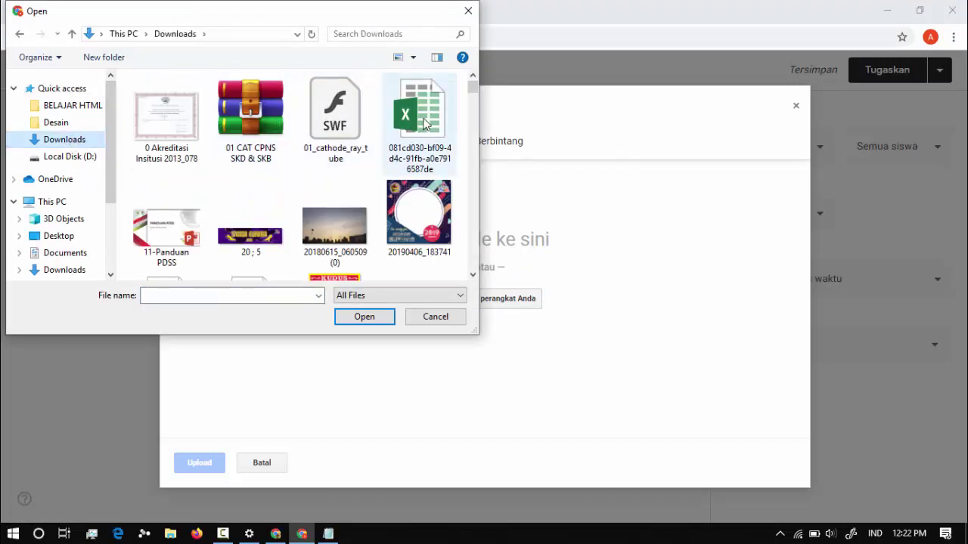
scroll(329, 169, "down", 5)
scroll(329, 169, "down", 10)
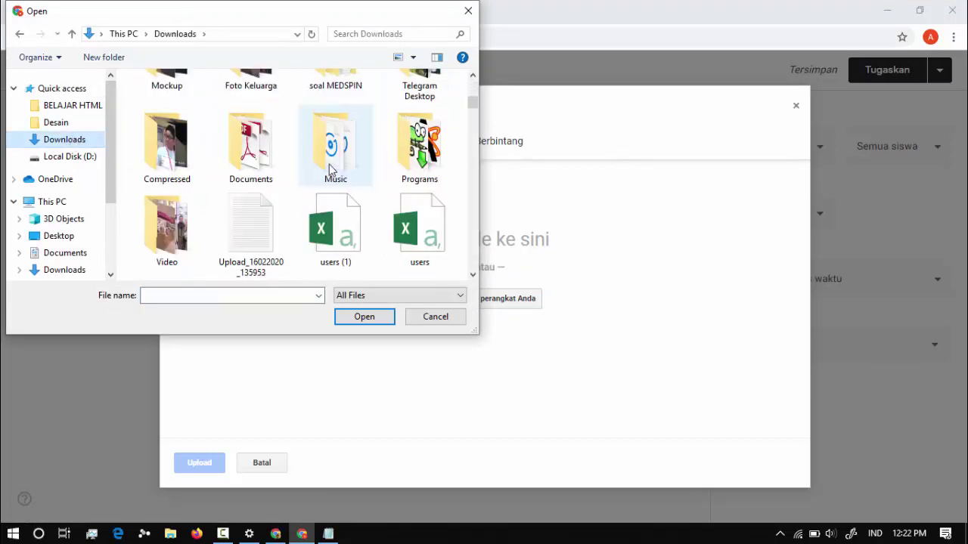
scroll(329, 170, "down", 5)
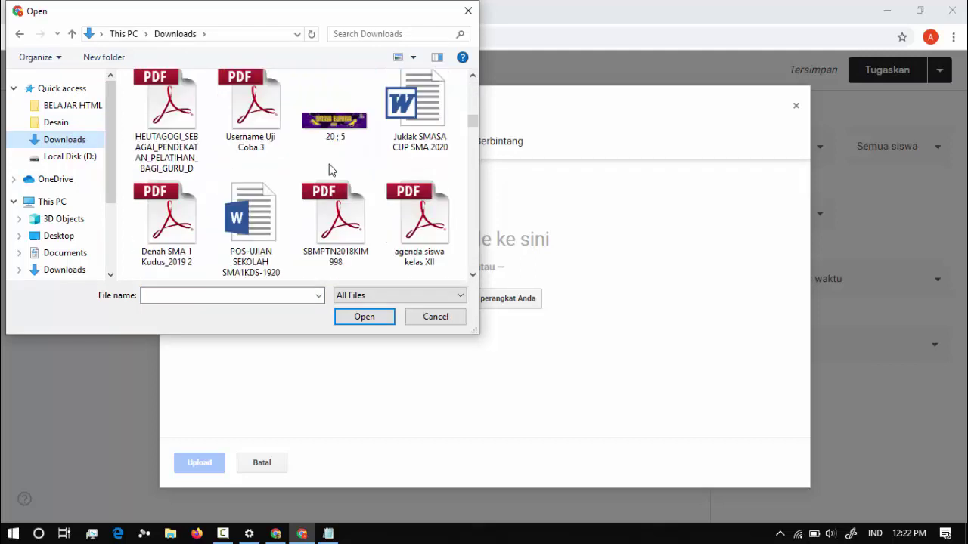
scroll(344, 223, "down", 1)
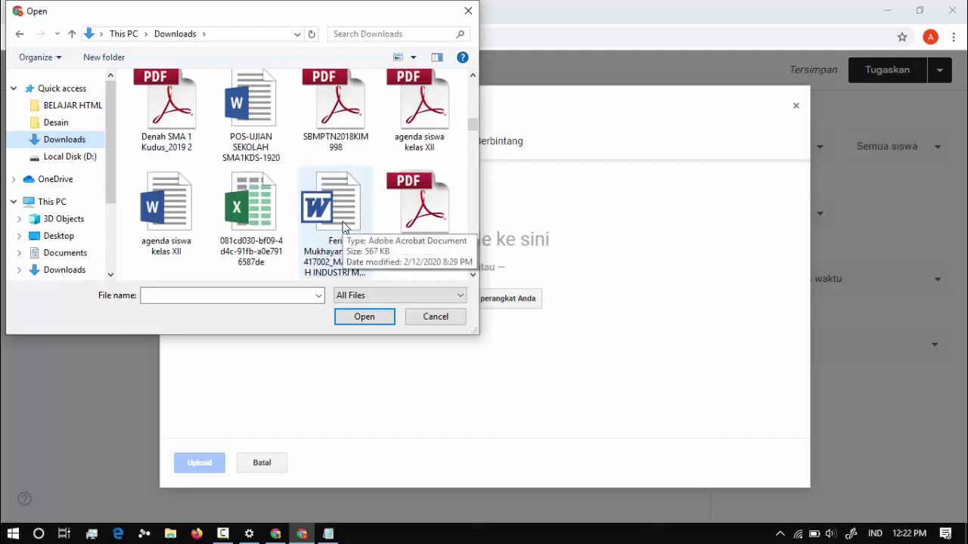
scroll(344, 225, "down", 6)
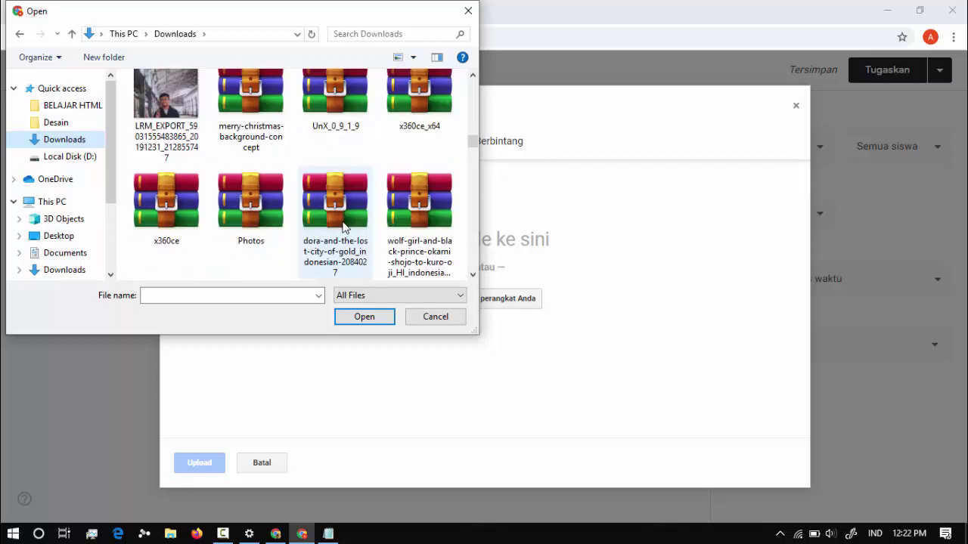
scroll(344, 225, "down", 3)
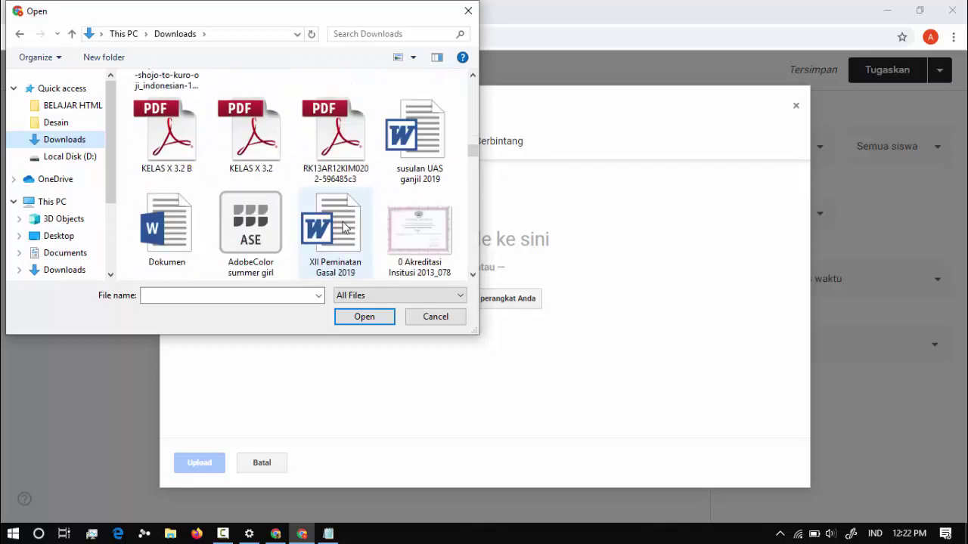
double_click(263, 151)
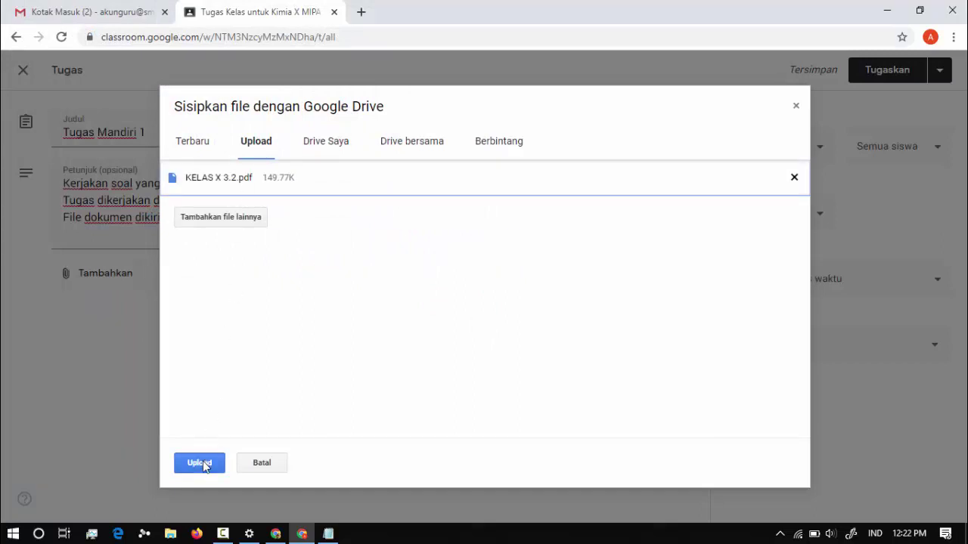
Add KELAS X 3.6.pdf as a second file and upload both PDFs.
left_click(232, 217)
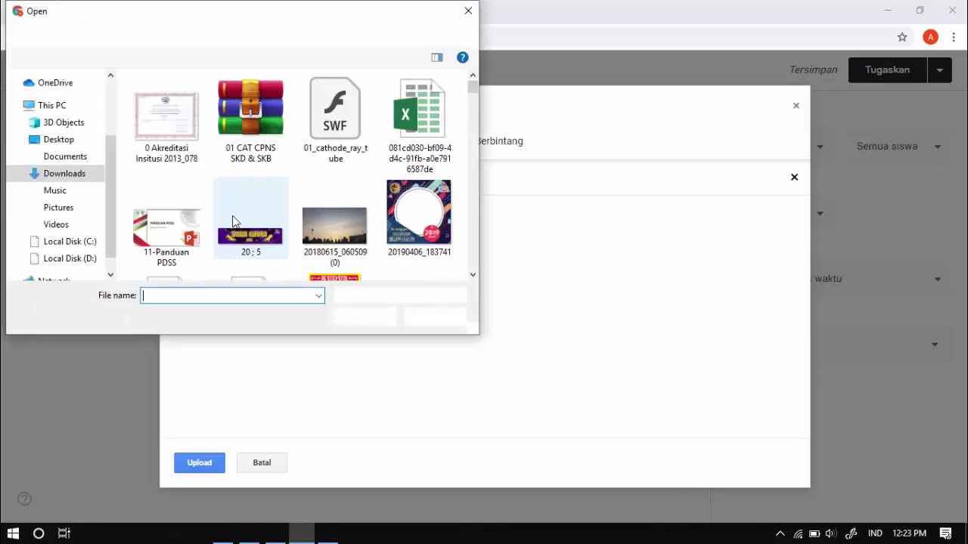
left_click_drag(474, 90, 474, 200)
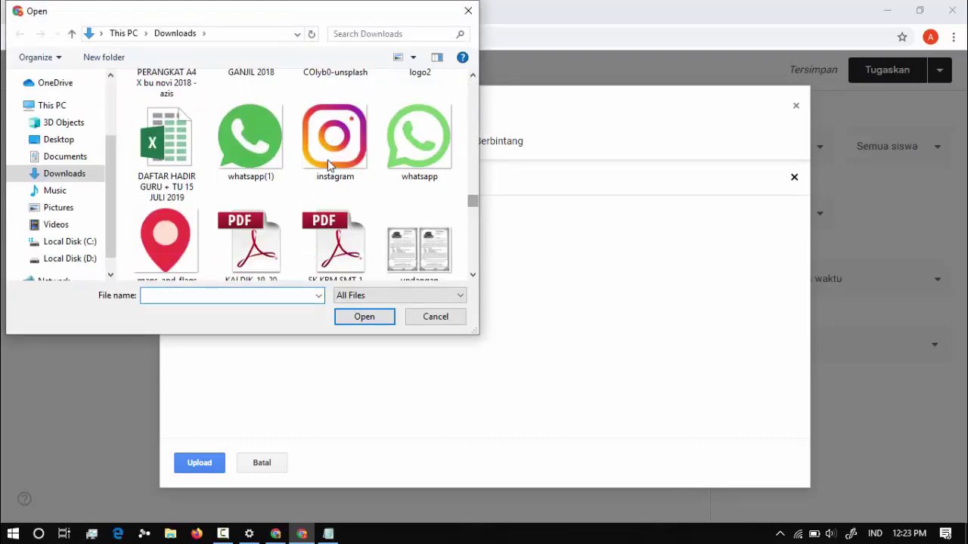
left_click(328, 144)
key("Left")
key("Down")
key("k")
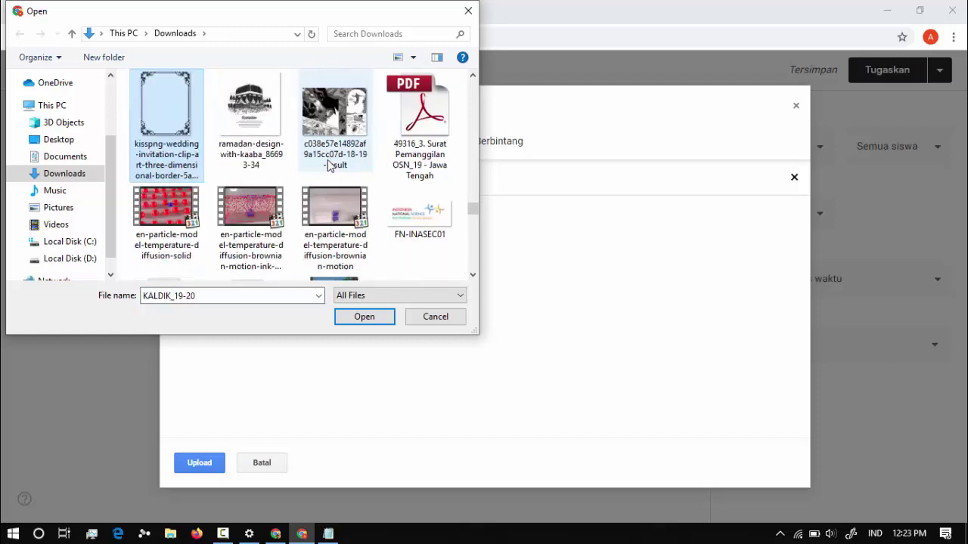
key("k")
key("k")
key("k")
key("k")
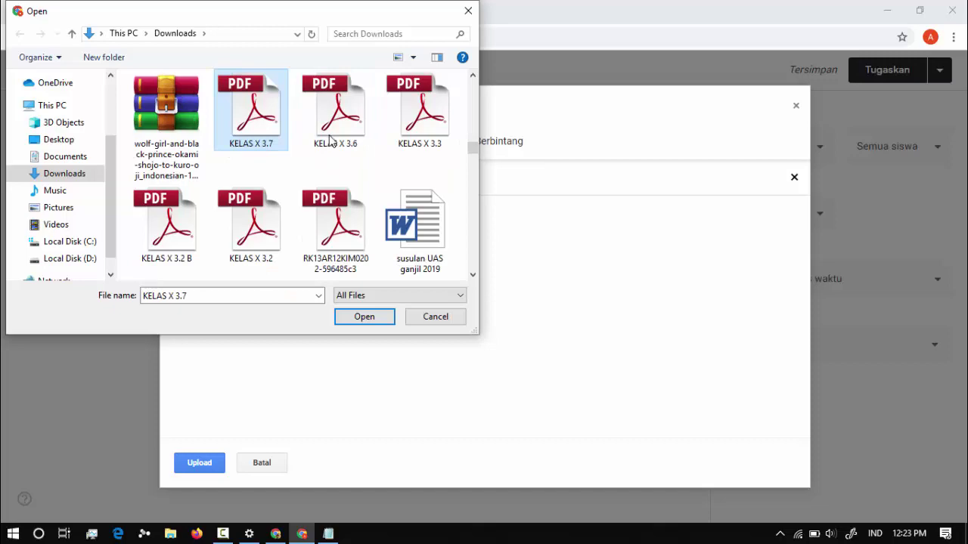
double_click(331, 144)
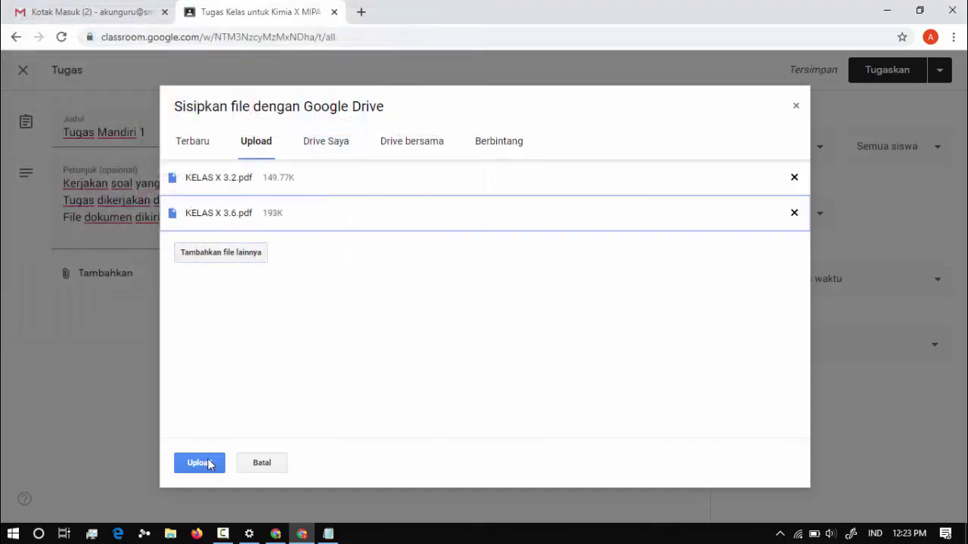
left_click(205, 464)
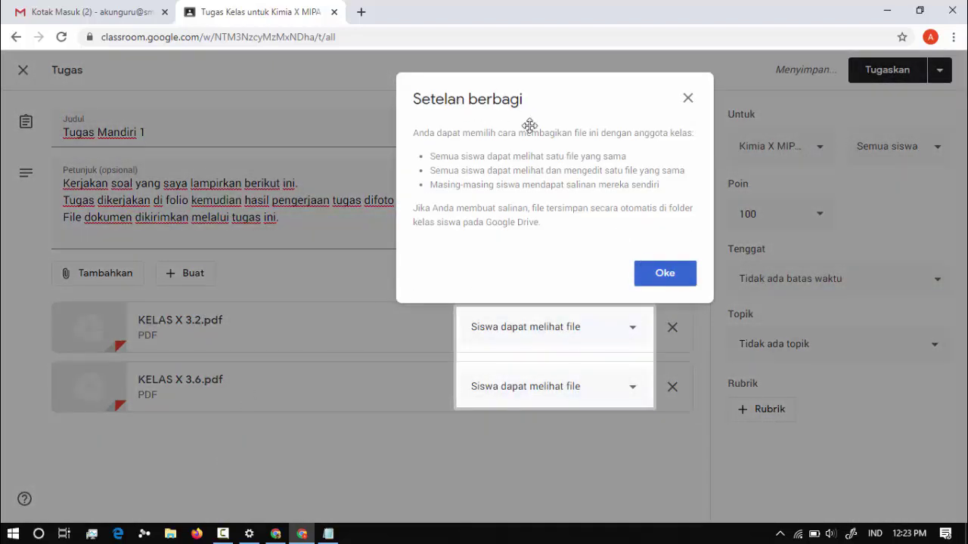
Dismiss the sharing explanation and keep KELAS X 3.2.pdf at 'Siswa dapat melihat file' view-only access.
left_click(664, 277)
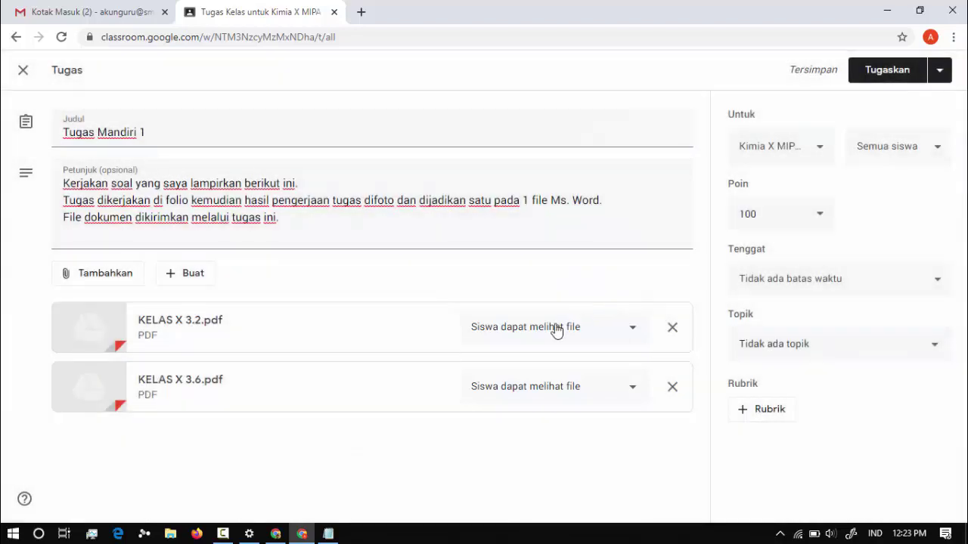
left_click(553, 331)
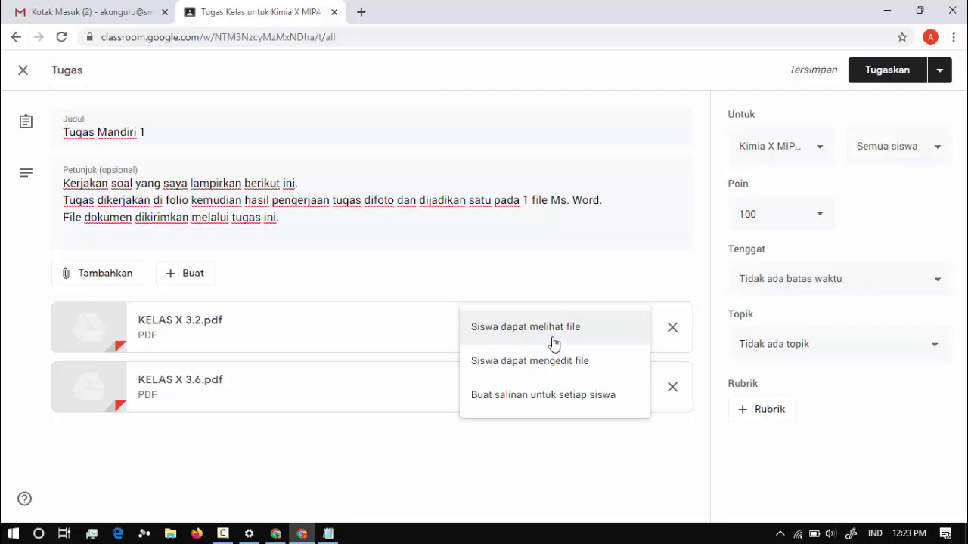
left_click(600, 330)
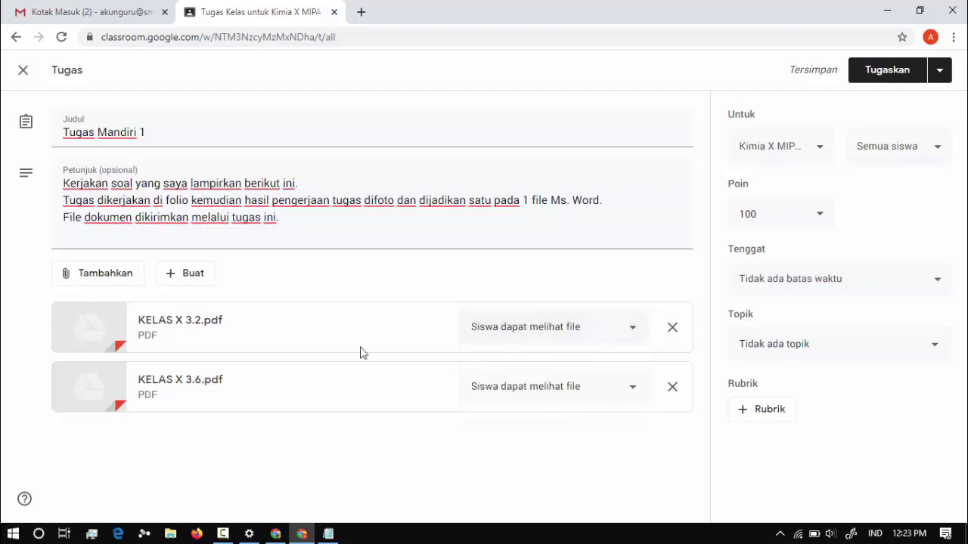
left_click(570, 333)
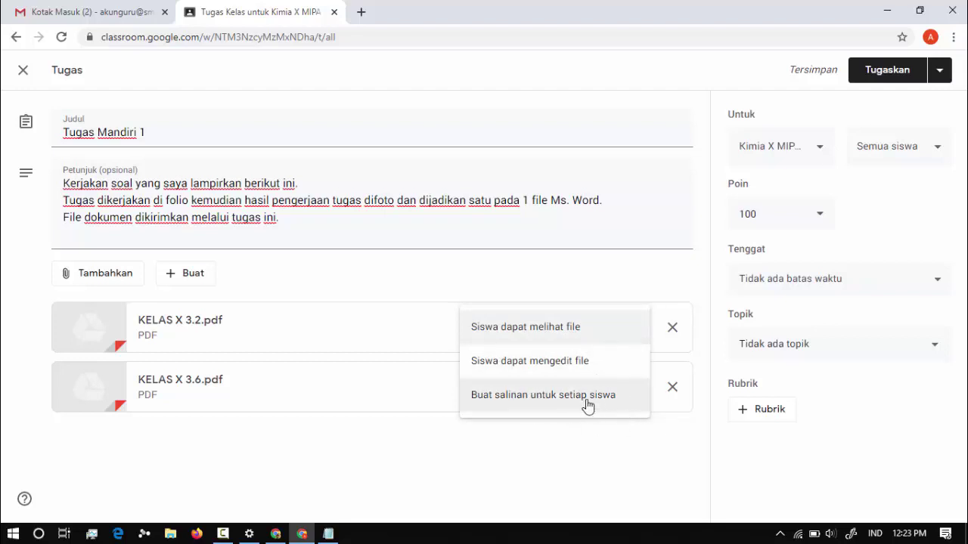
left_click(537, 326)
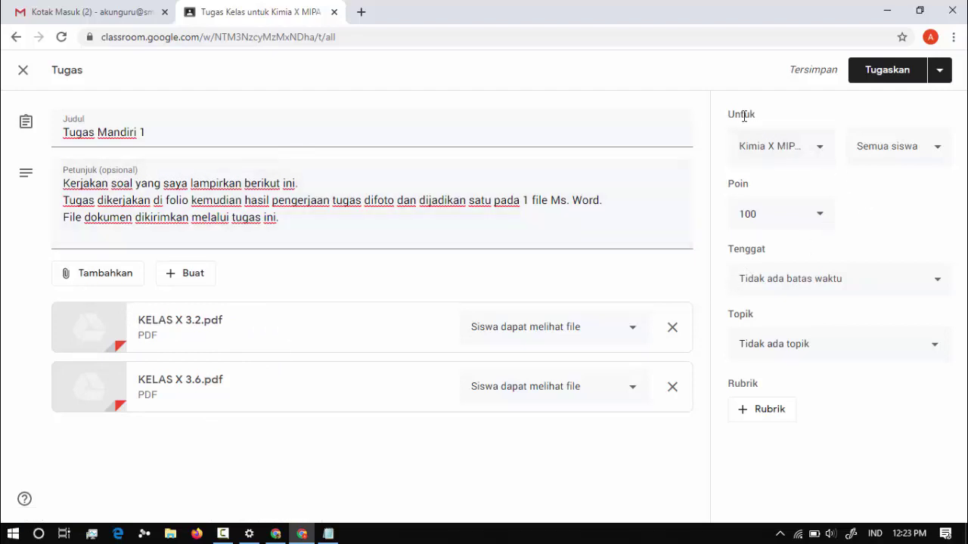
Address the assignment to Kimia X MIPA 7, 6 and 5 so it reads '3 kelas'.
left_click(805, 150)
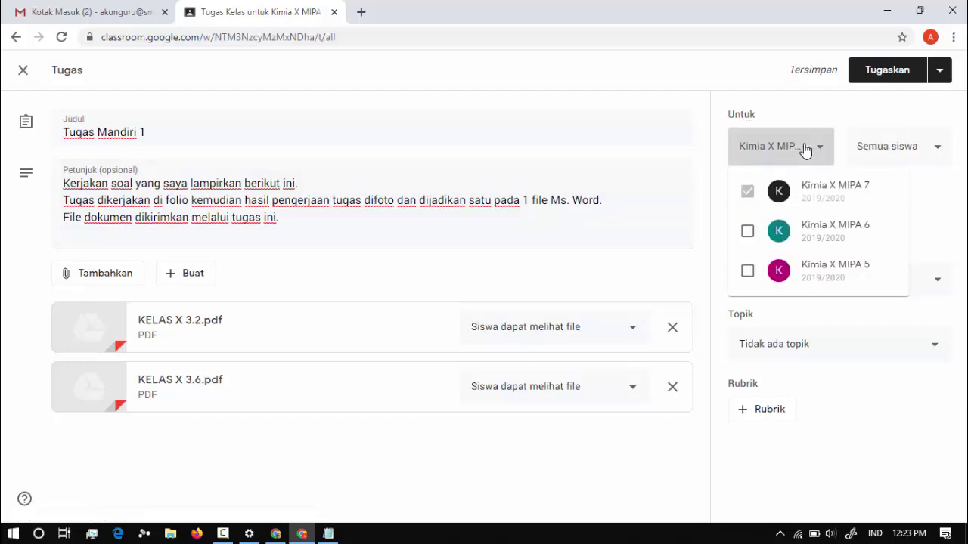
left_click(782, 152)
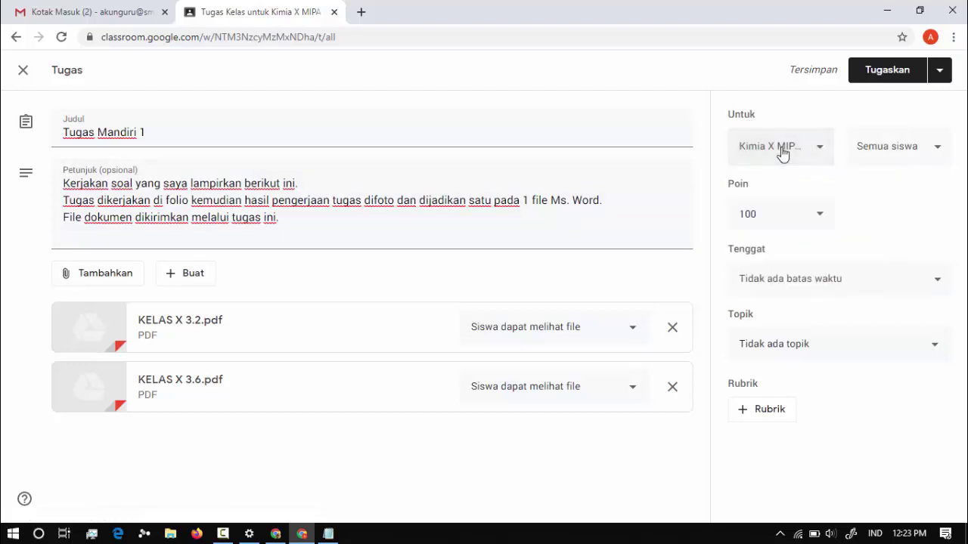
left_click(782, 152)
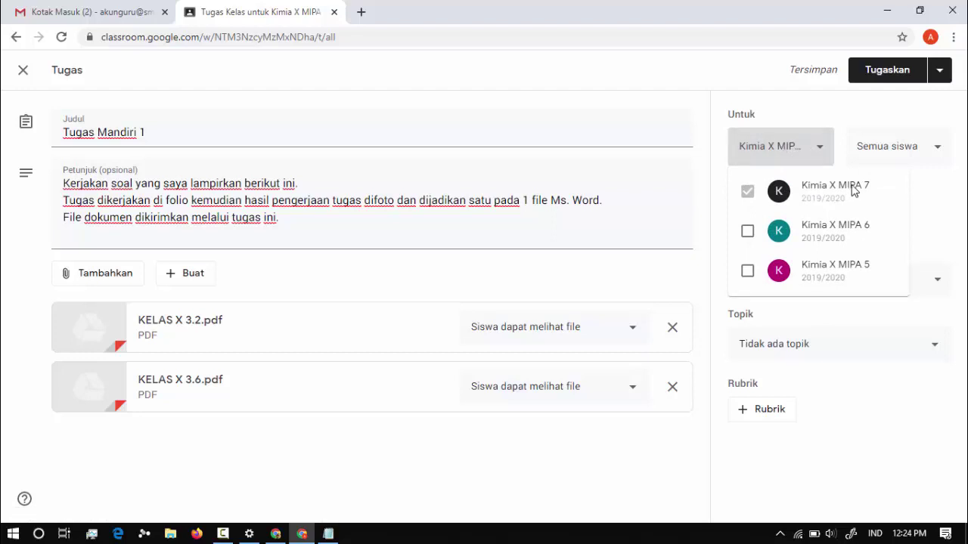
left_click(748, 231)
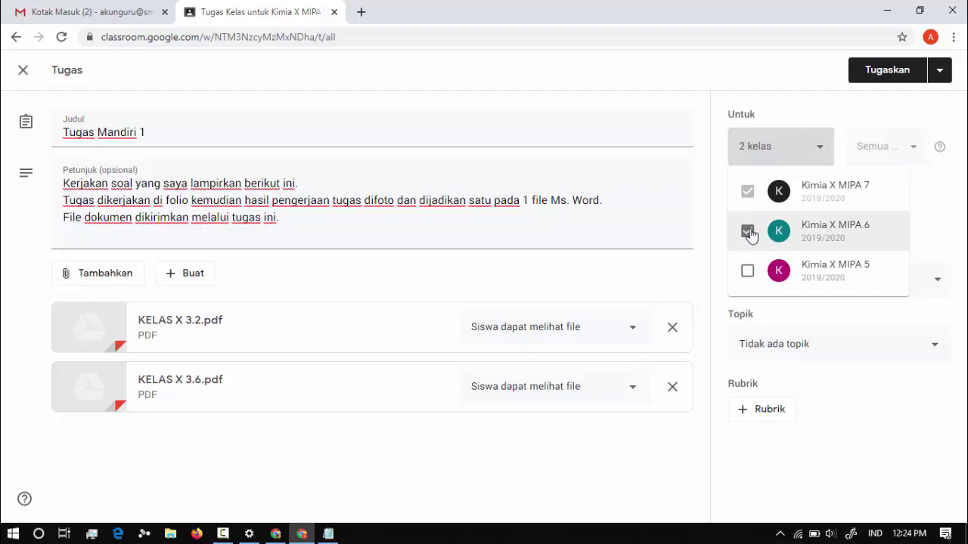
left_click(748, 271)
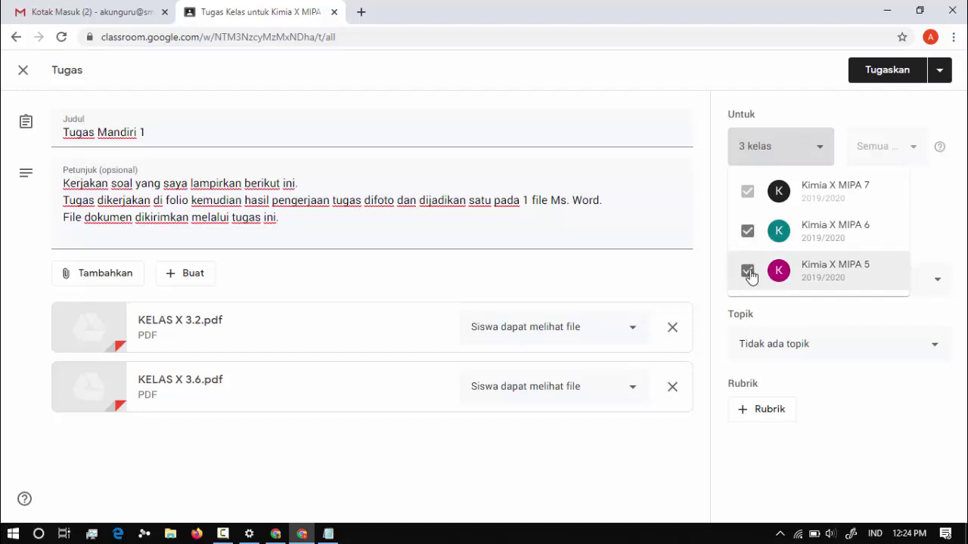
left_click(817, 160)
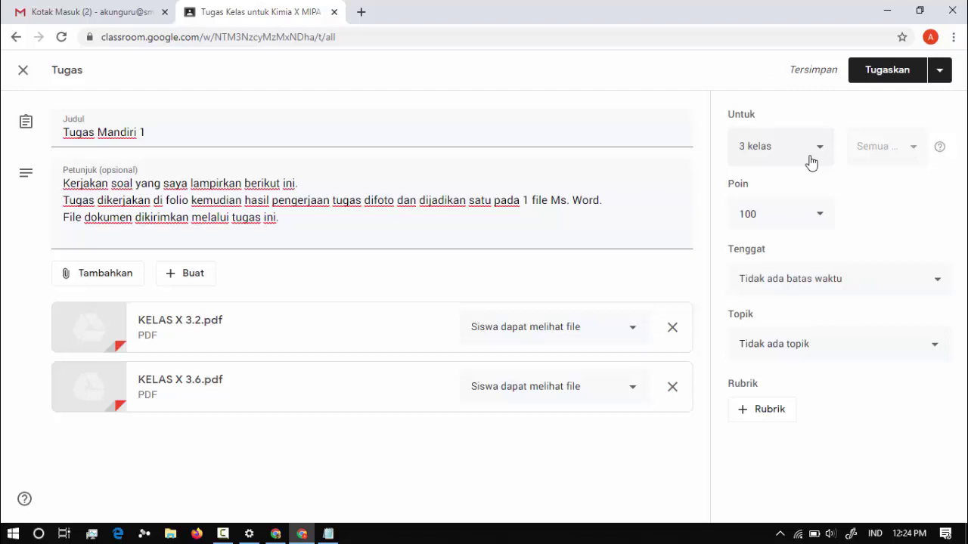
left_click(762, 212)
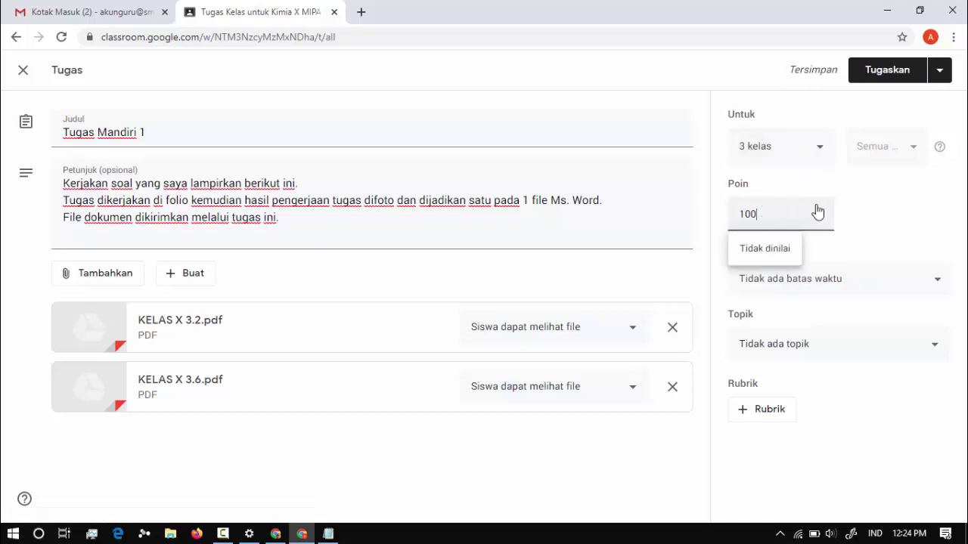
Keep Tugas Mandiri 1 worth 100 points.
left_click_drag(780, 214, 704, 226)
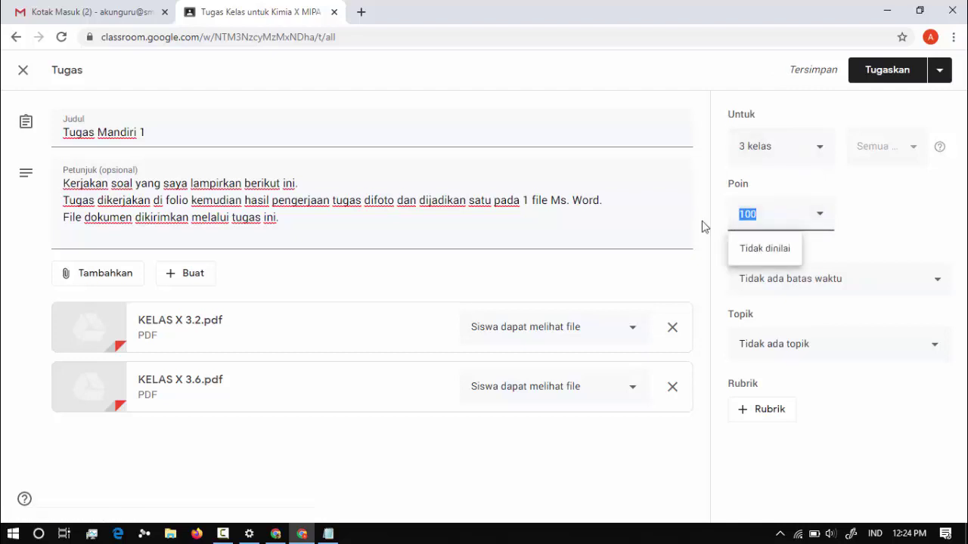
left_click(820, 219)
left_click(820, 219)
left_click(820, 219)
left_click(820, 220)
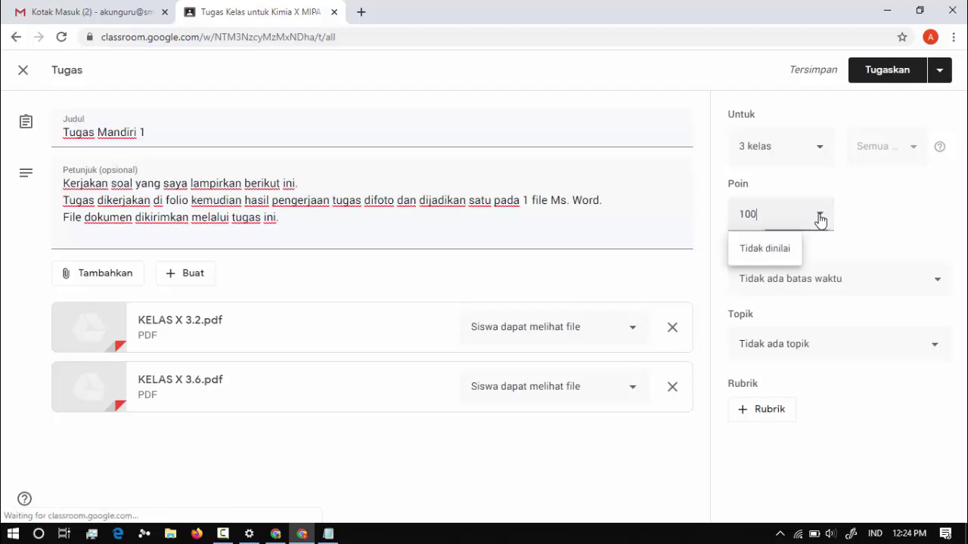
left_click(820, 219)
left_click(820, 219)
left_click(892, 227)
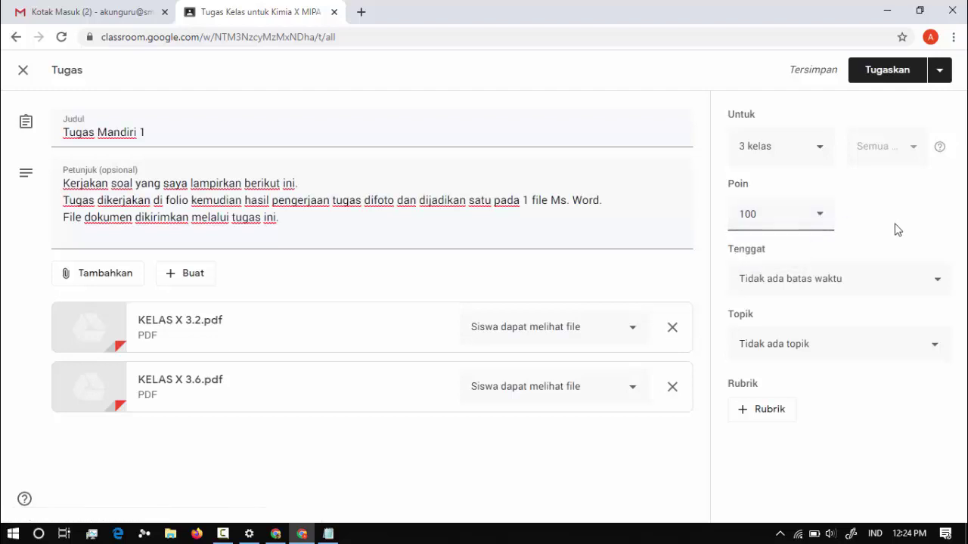
Set the due date to Tue 24 Mar 2020 at 07.00 and the topic to Hukum Dasar Kimia.
left_click(826, 291)
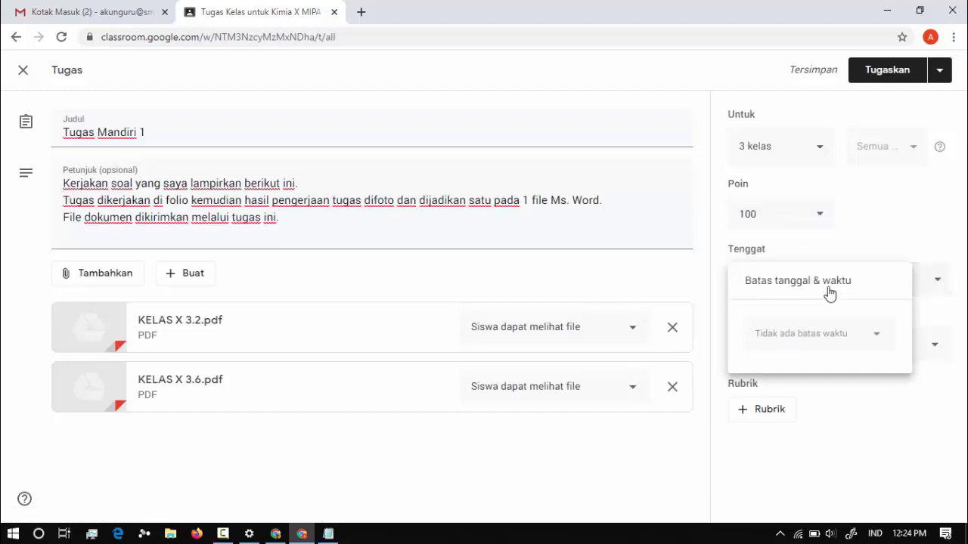
left_click(832, 337)
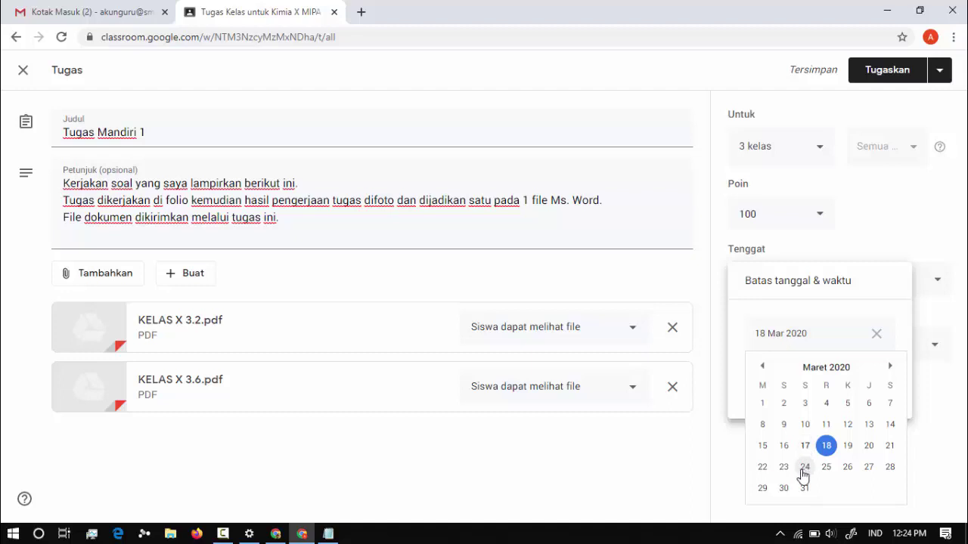
left_click(803, 469)
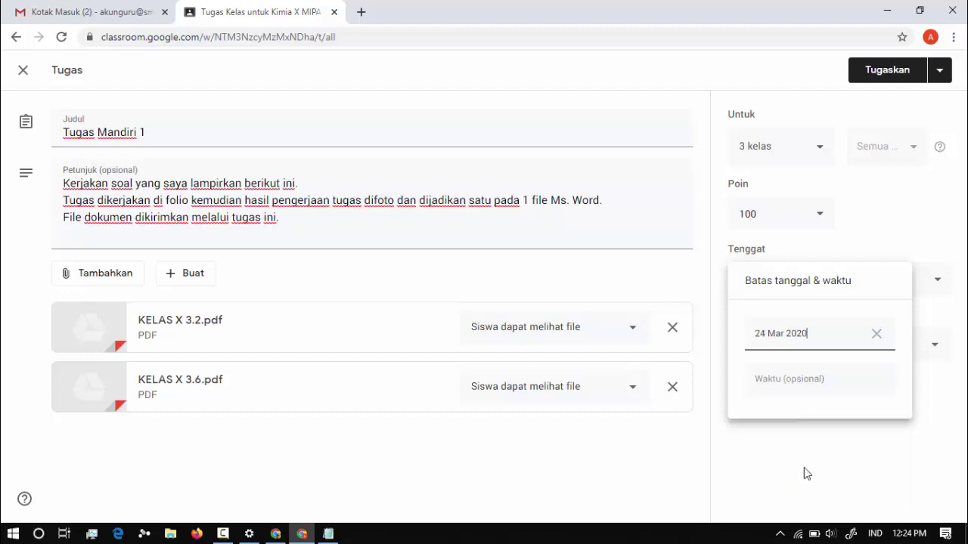
left_click(793, 388)
type("0")
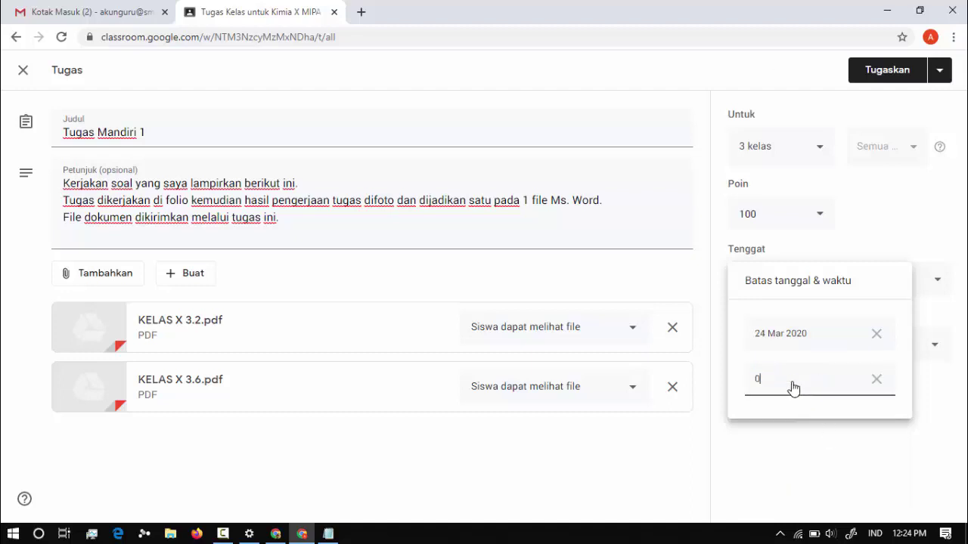
type("7.00")
left_click(816, 460)
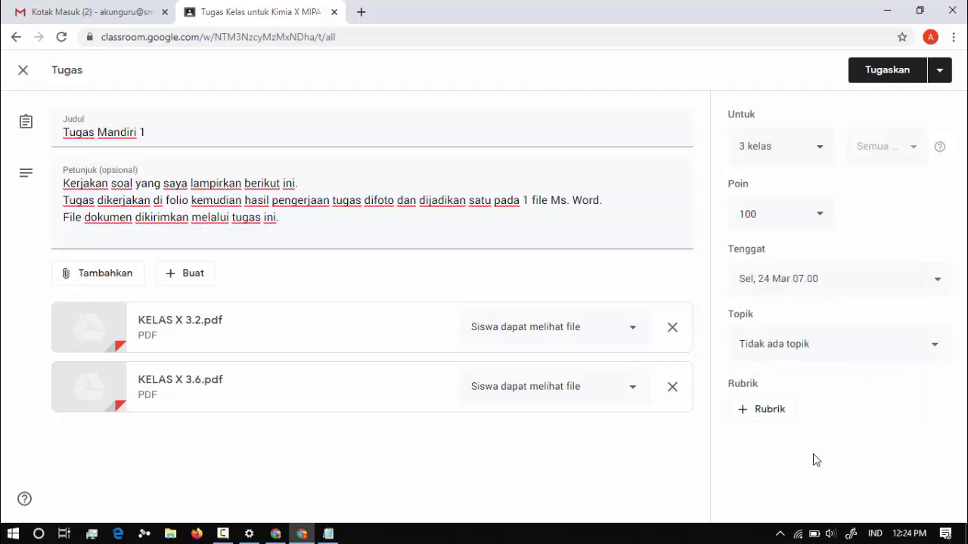
left_click(817, 345)
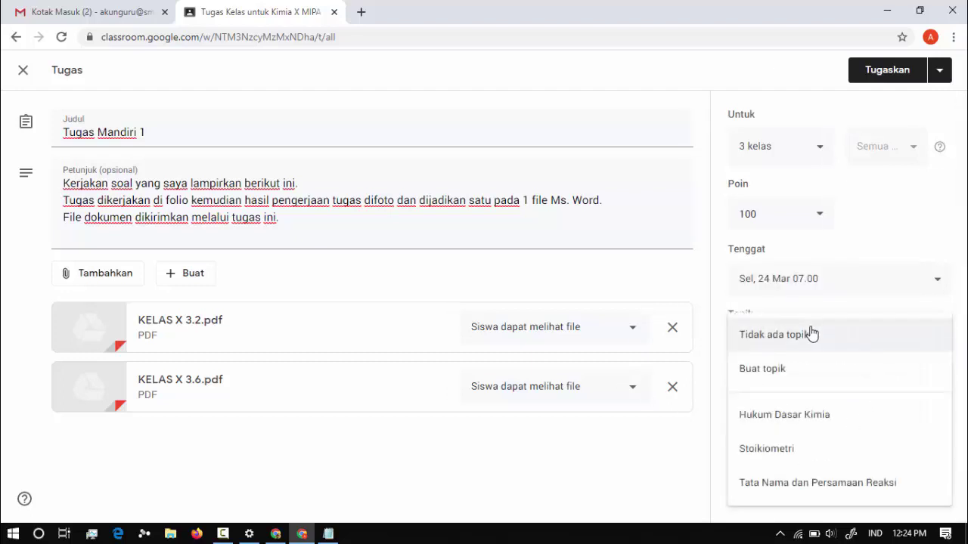
left_click(805, 421)
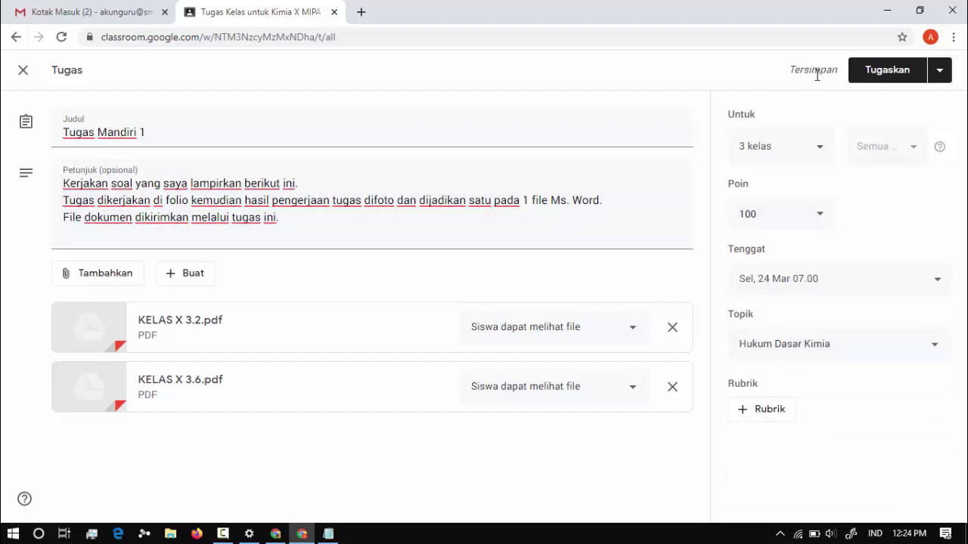
Post Tugas Mandiri 1 with Tugaskan and expand its row in Tugas Kelas to check details.
left_click(912, 78)
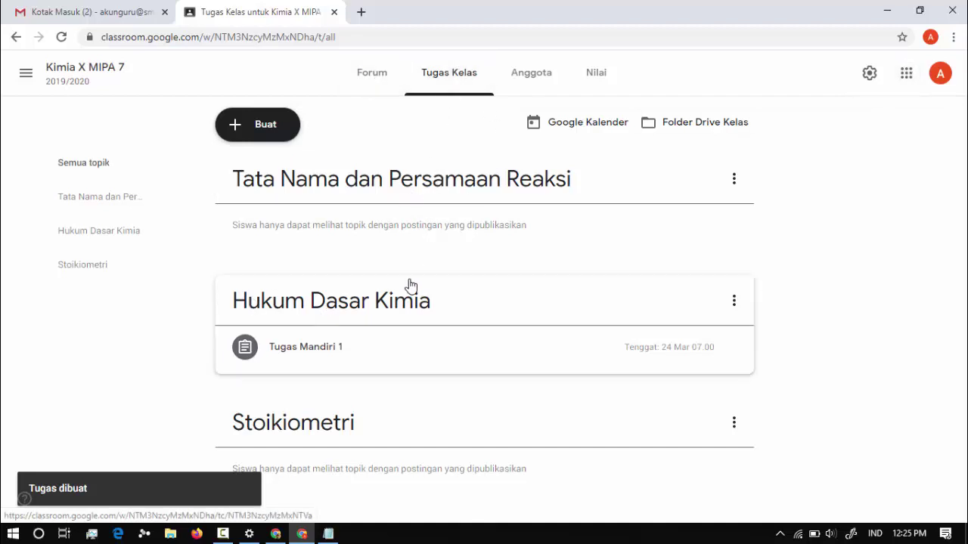
left_click(317, 357)
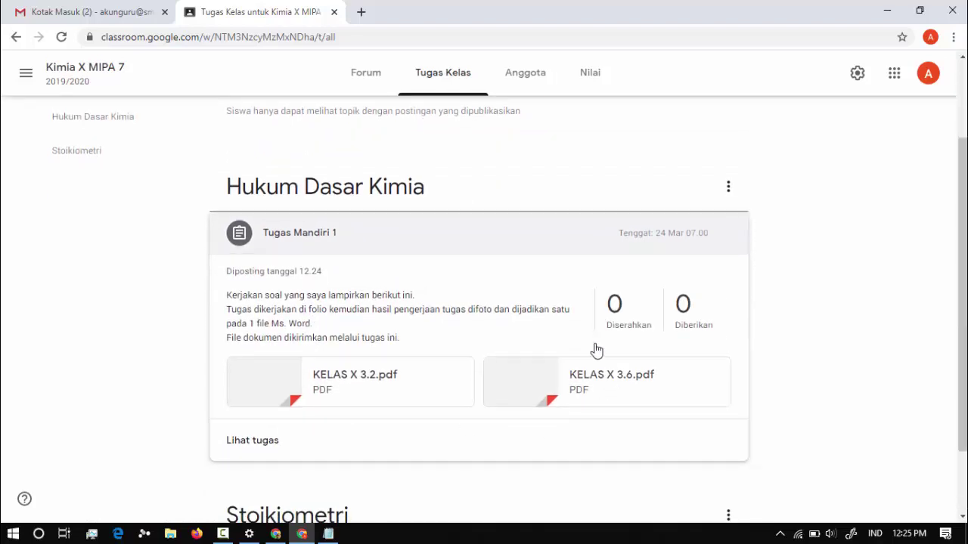
left_click(29, 73)
Check the Tugas Mandiri 1 post and its instructions in Kimia X MIPA 6, then switch to Kimia X MIPA 5.
left_click(97, 279)
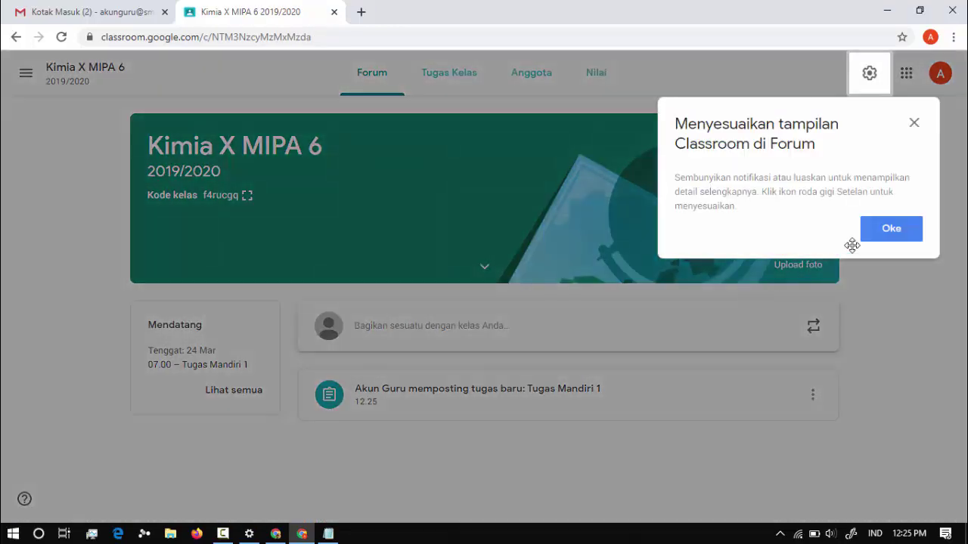
left_click(889, 239)
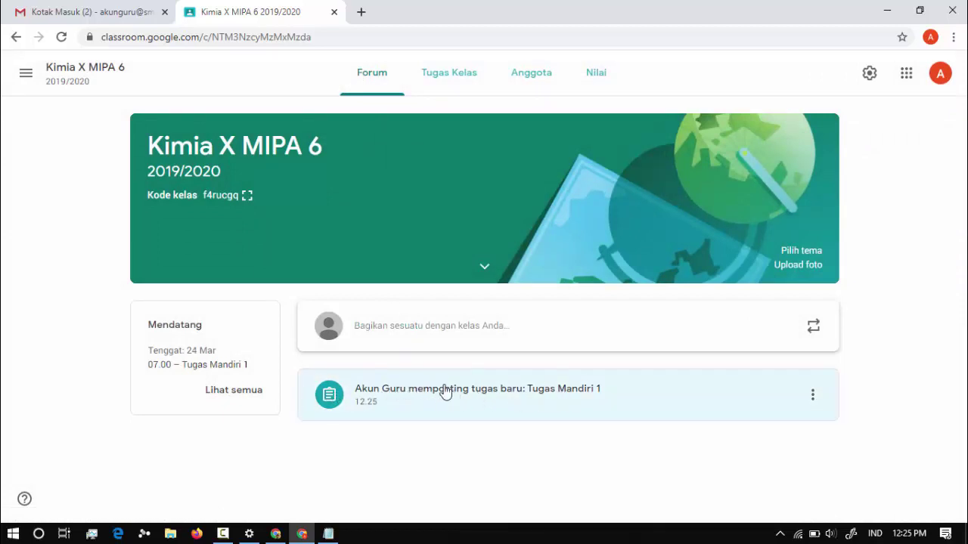
left_click(574, 395)
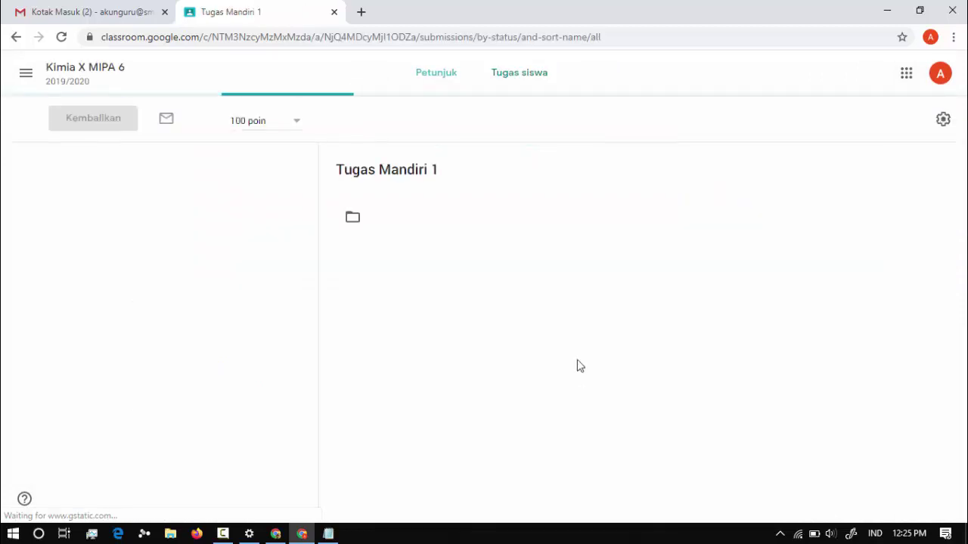
left_click(428, 90)
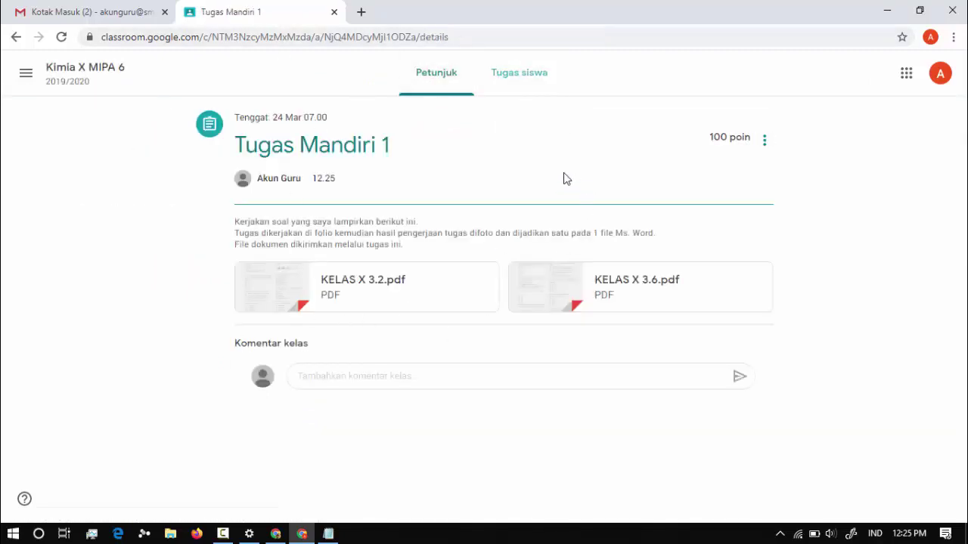
left_click(19, 76)
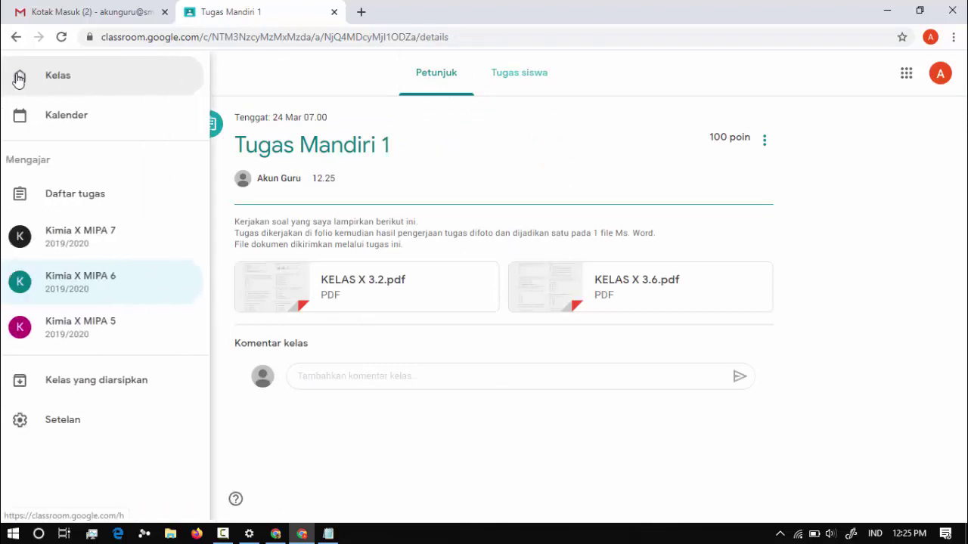
left_click(97, 344)
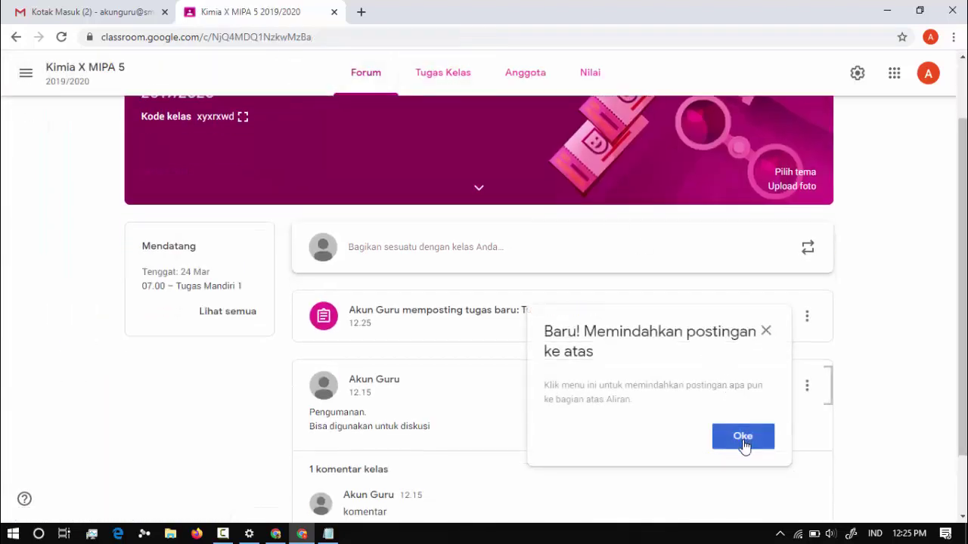
Find Tugas Mandiri 1 in Kimia X MIPA 5's Tugas Kelas and open its full assignment page.
left_click(741, 437)
left_click(442, 76)
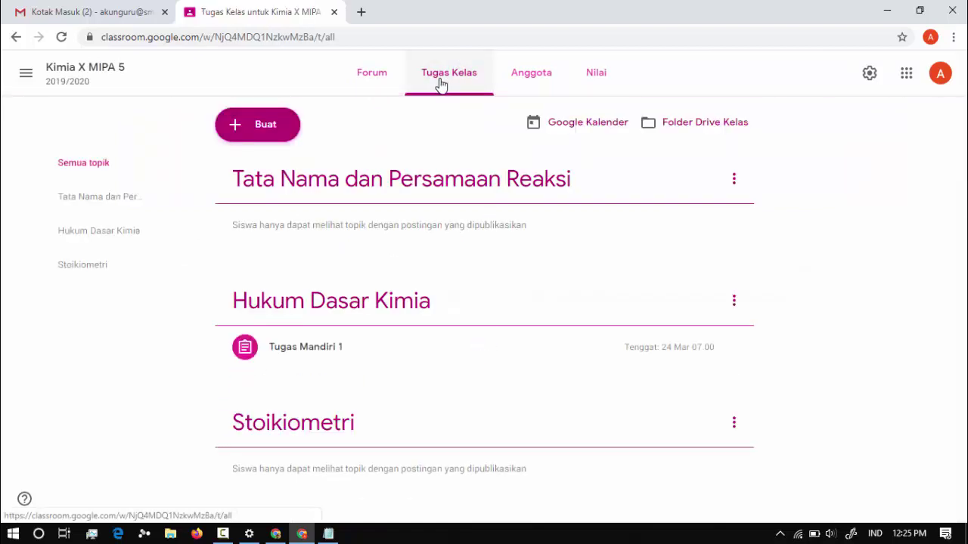
left_click(370, 354)
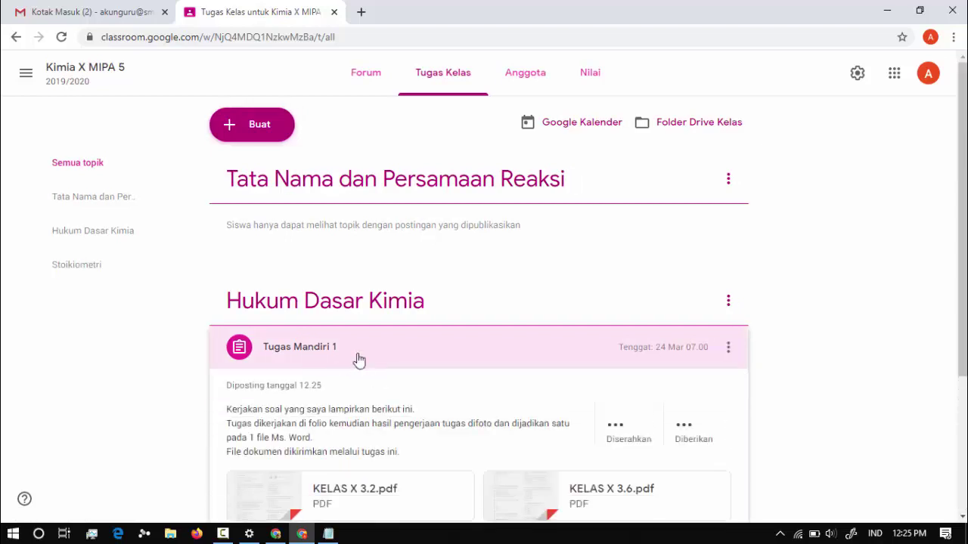
scroll(358, 361, "down", 2)
left_click(262, 400)
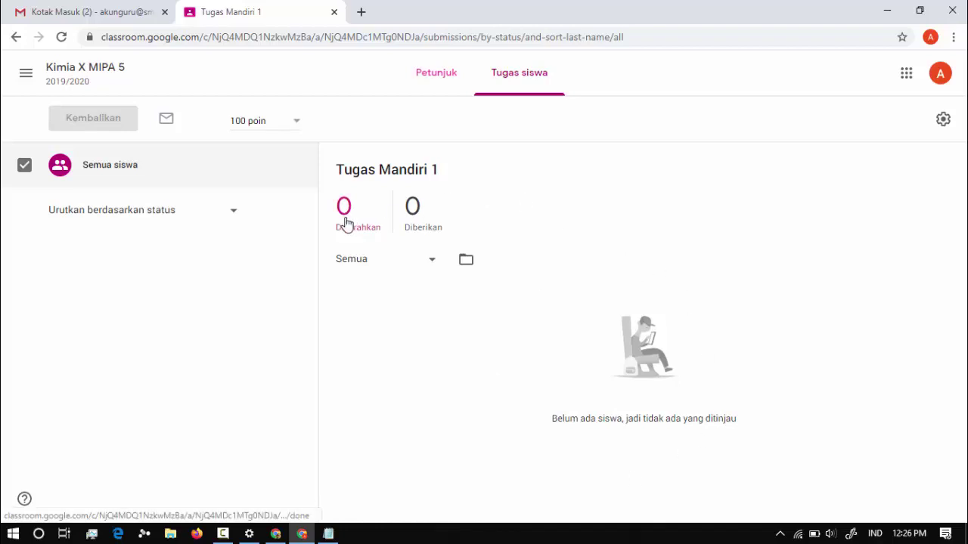
Review the Petunjuk tab's instructions and PDFs, then the empty Tugas siswa submissions.
left_click(439, 84)
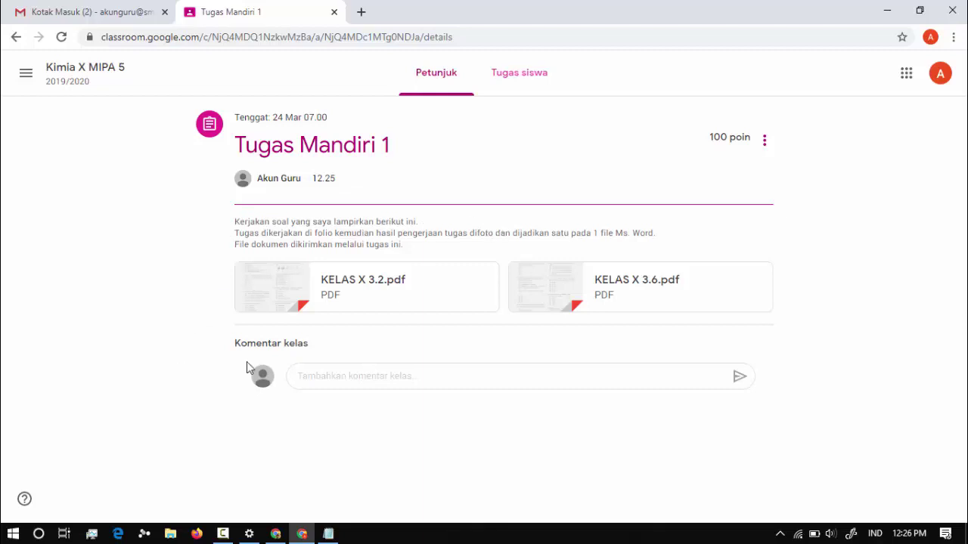
left_click(380, 375)
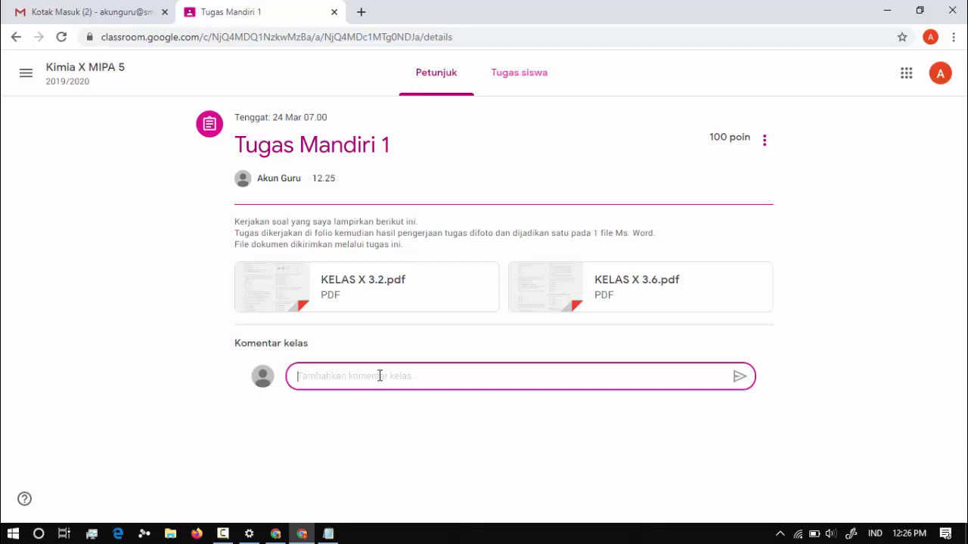
left_click(466, 345)
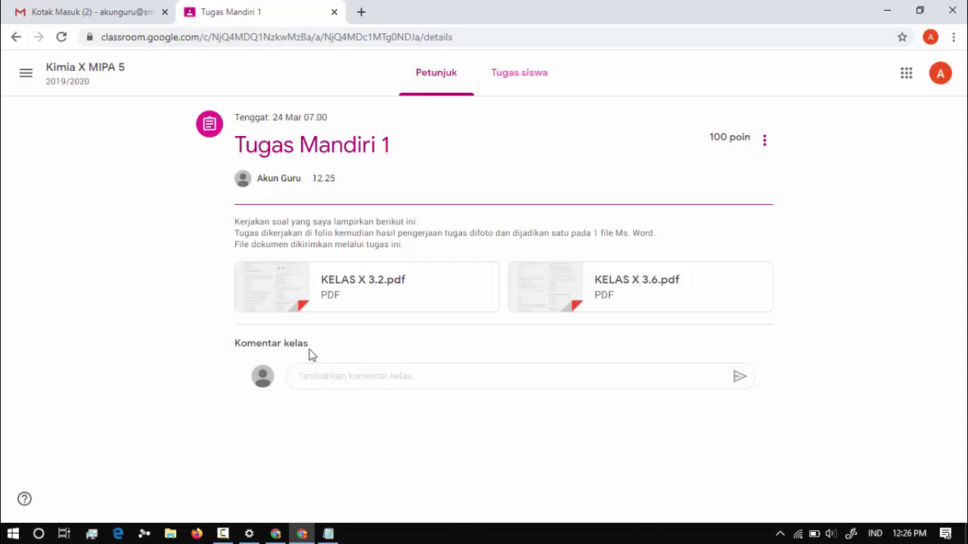
left_click(520, 79)
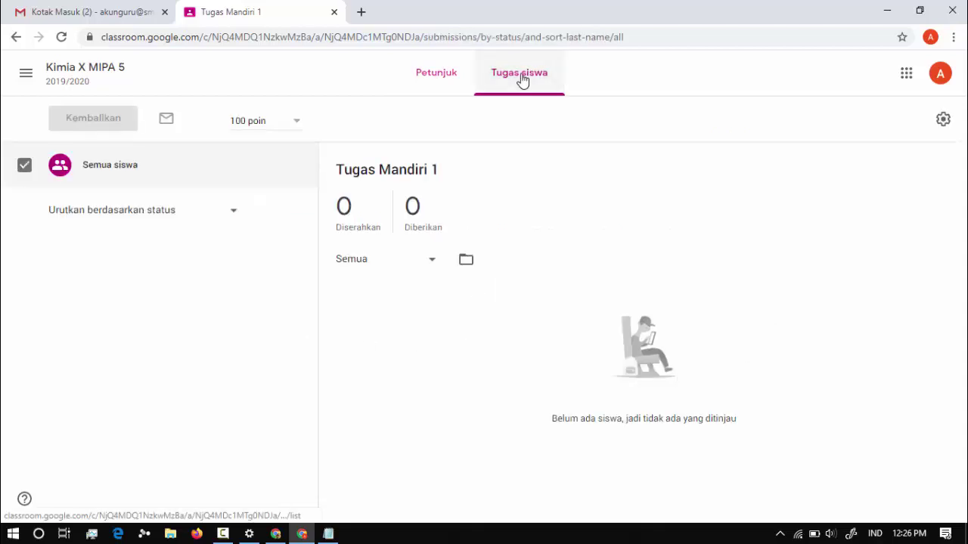
left_click(24, 75)
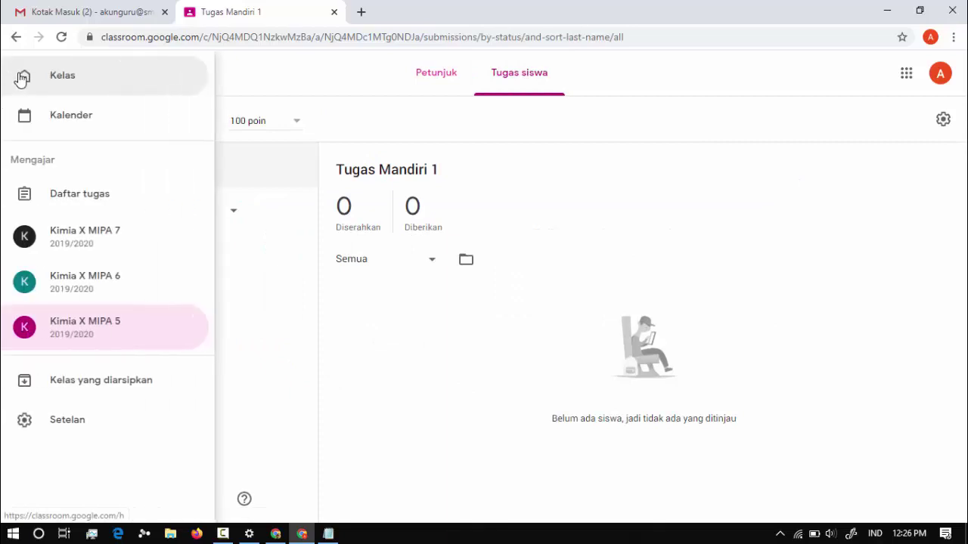
Go to the Kelas home page listing Kimia X MIPA 7, 6 and 5.
left_click(88, 84)
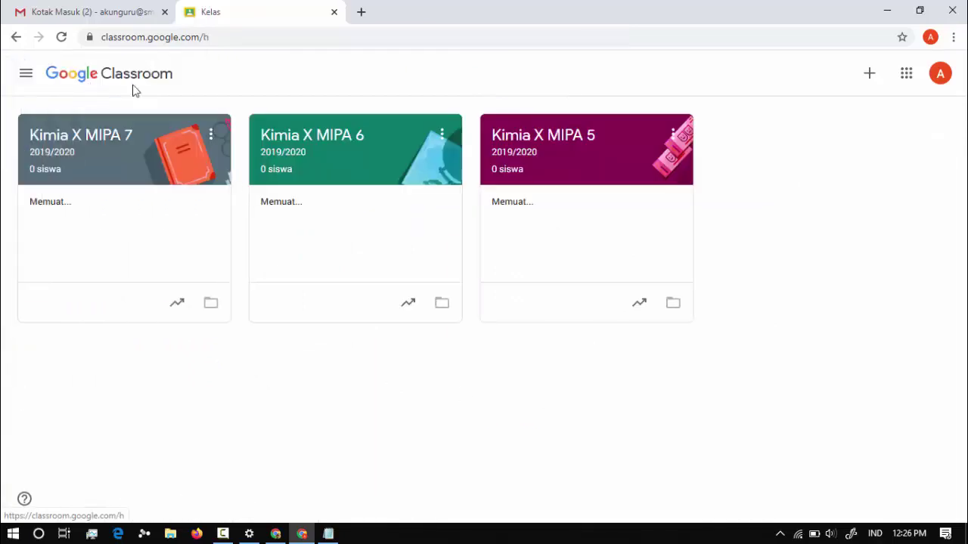